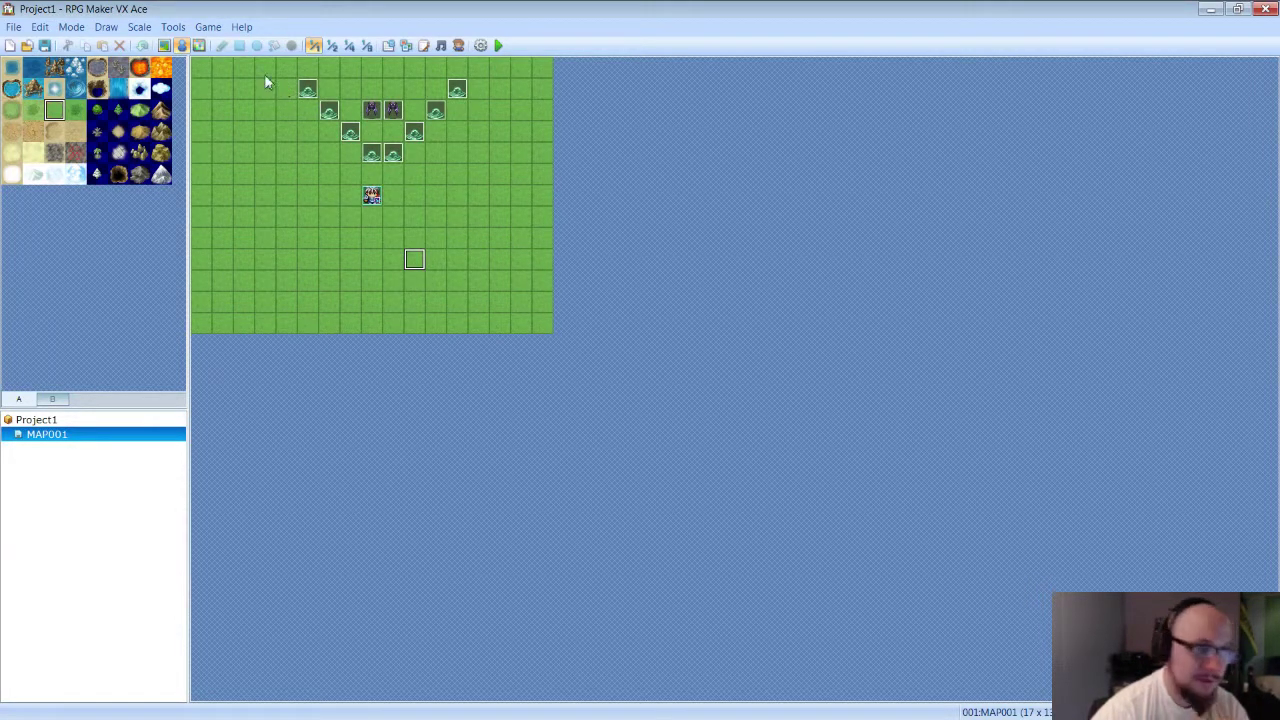
Step: Open the Script Editor on the Enemy Reinforcements script under Materials
click(174, 27)
click(202, 78)
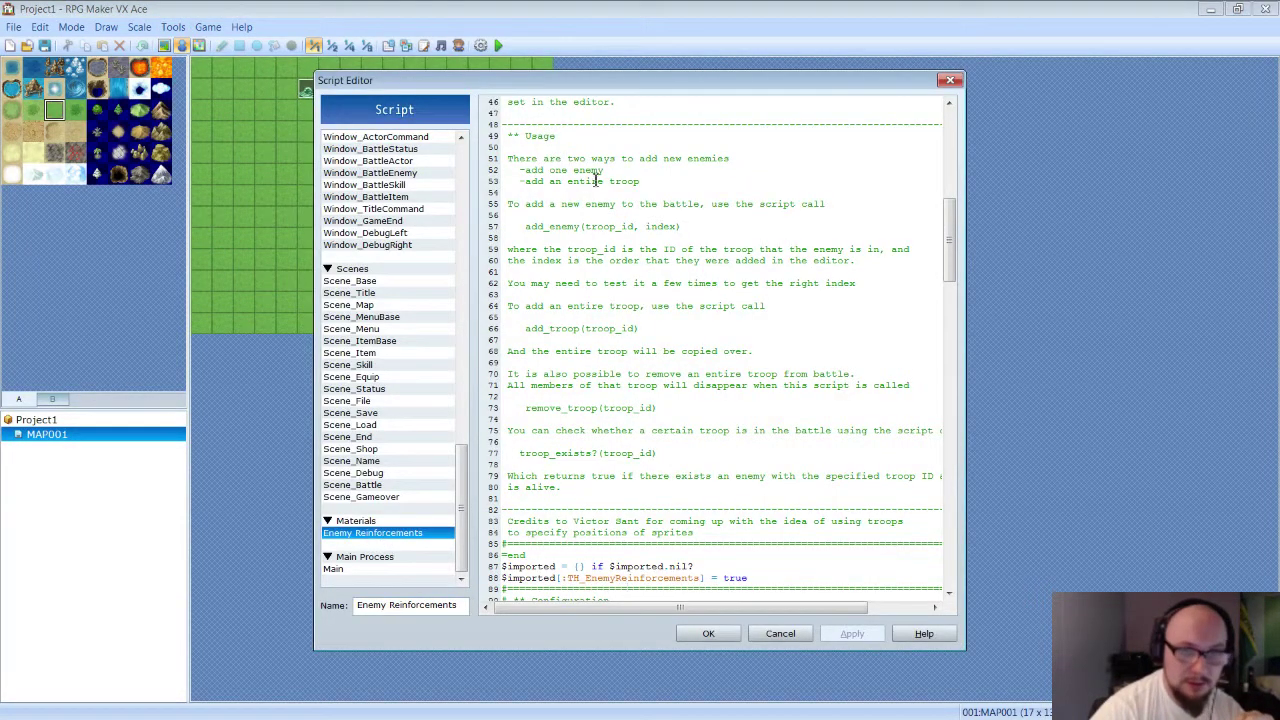
scroll(622, 226, up, 14)
scroll(622, 226, up, 1)
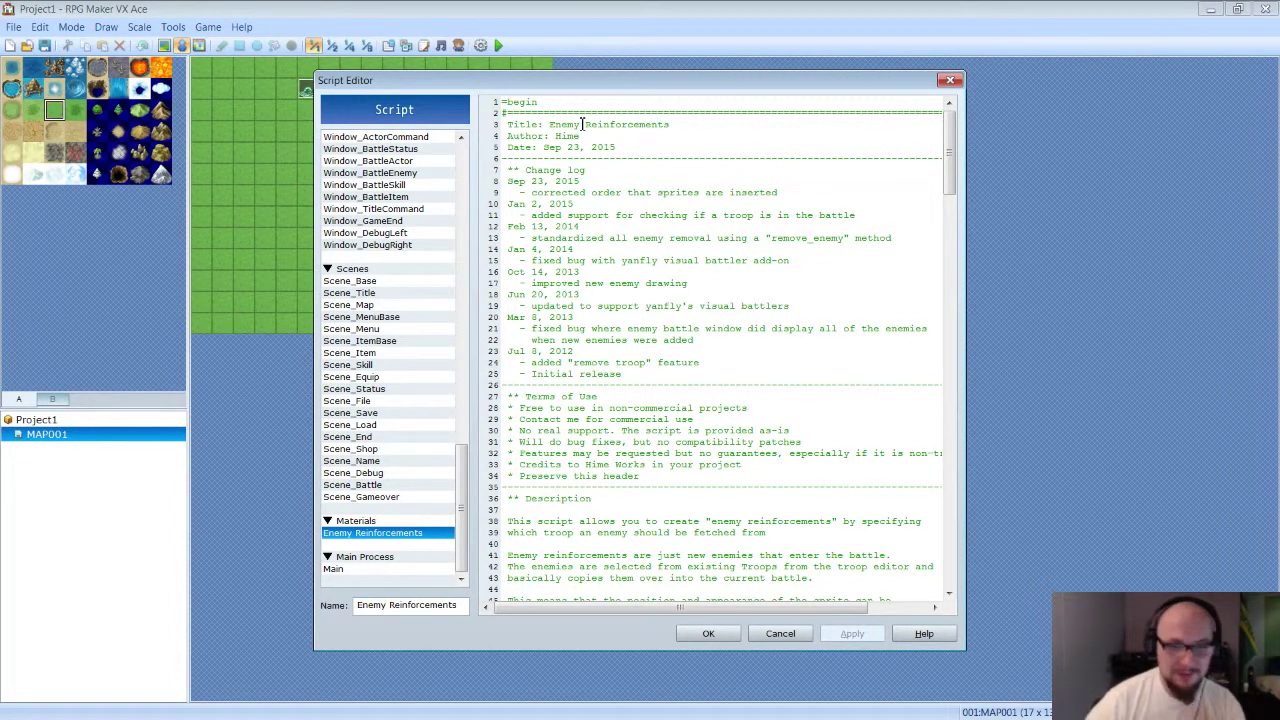
Step: Read the script's header, description and usage notes, including the add_enemy(troop_id, index) call
scroll(721, 389, down, 2)
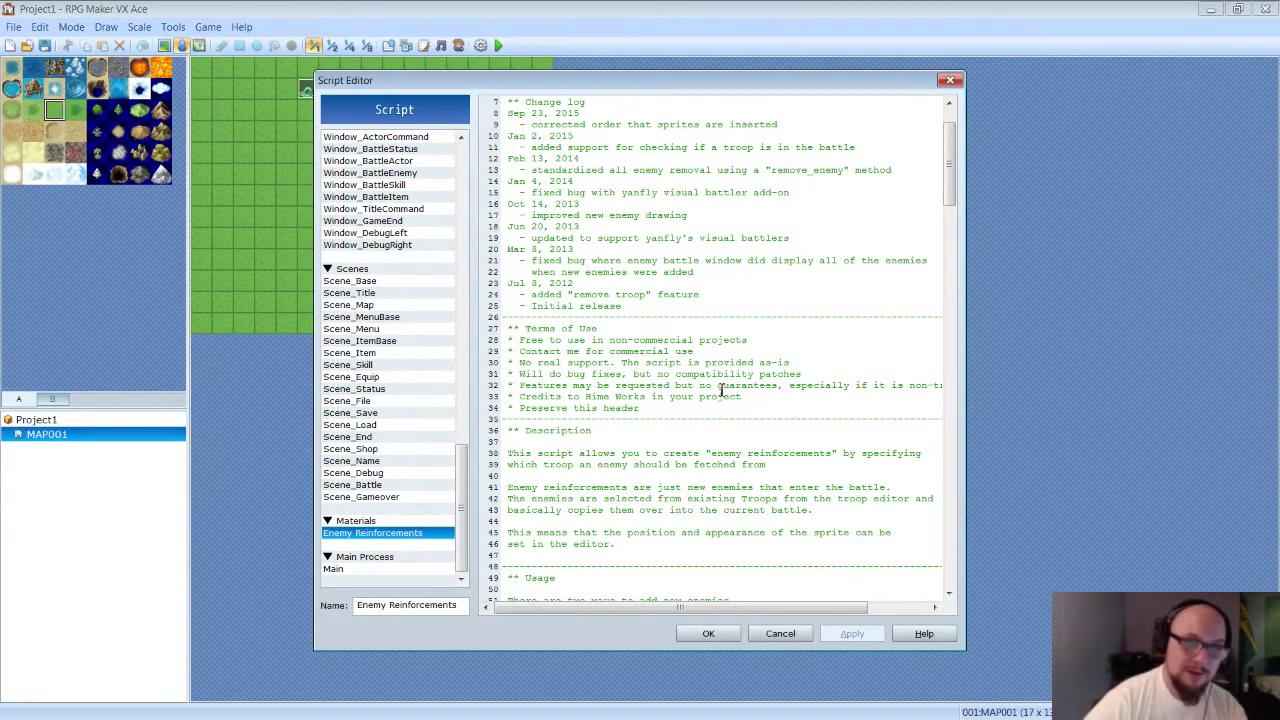
scroll(721, 389, down, 6)
scroll(726, 424, down, 6)
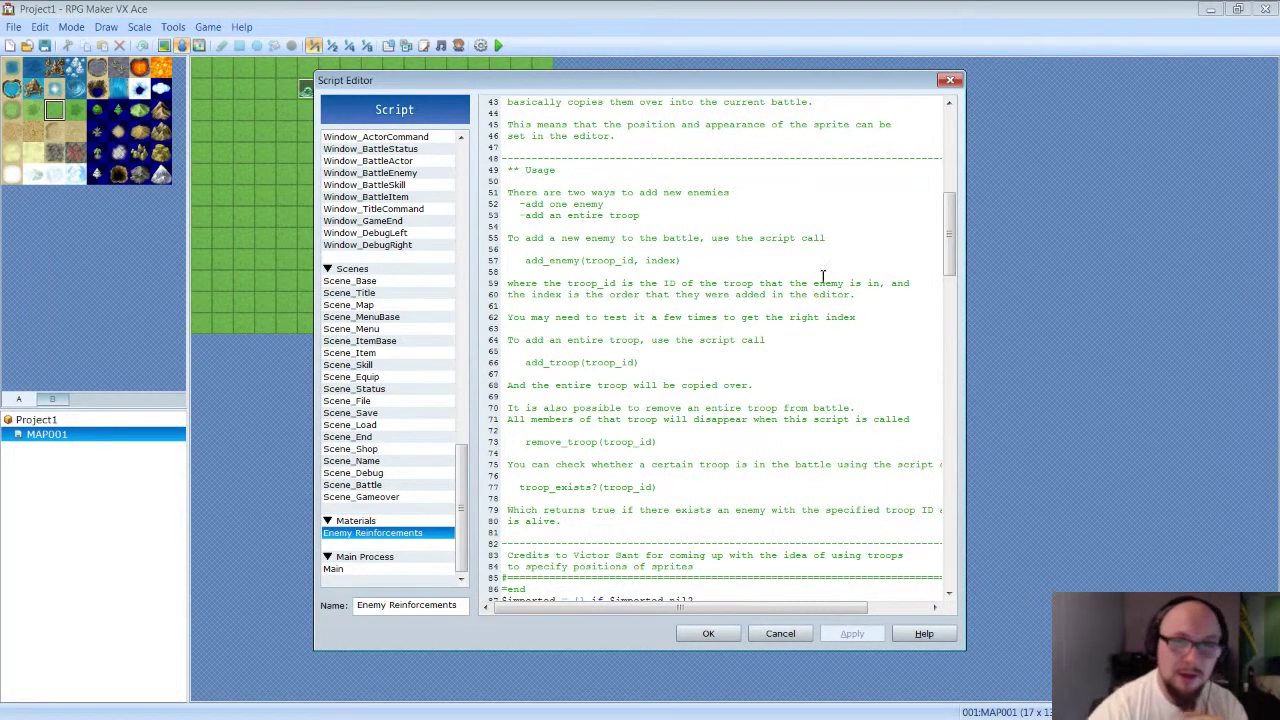
scroll(606, 290, up, 5)
scroll(614, 302, up, 9)
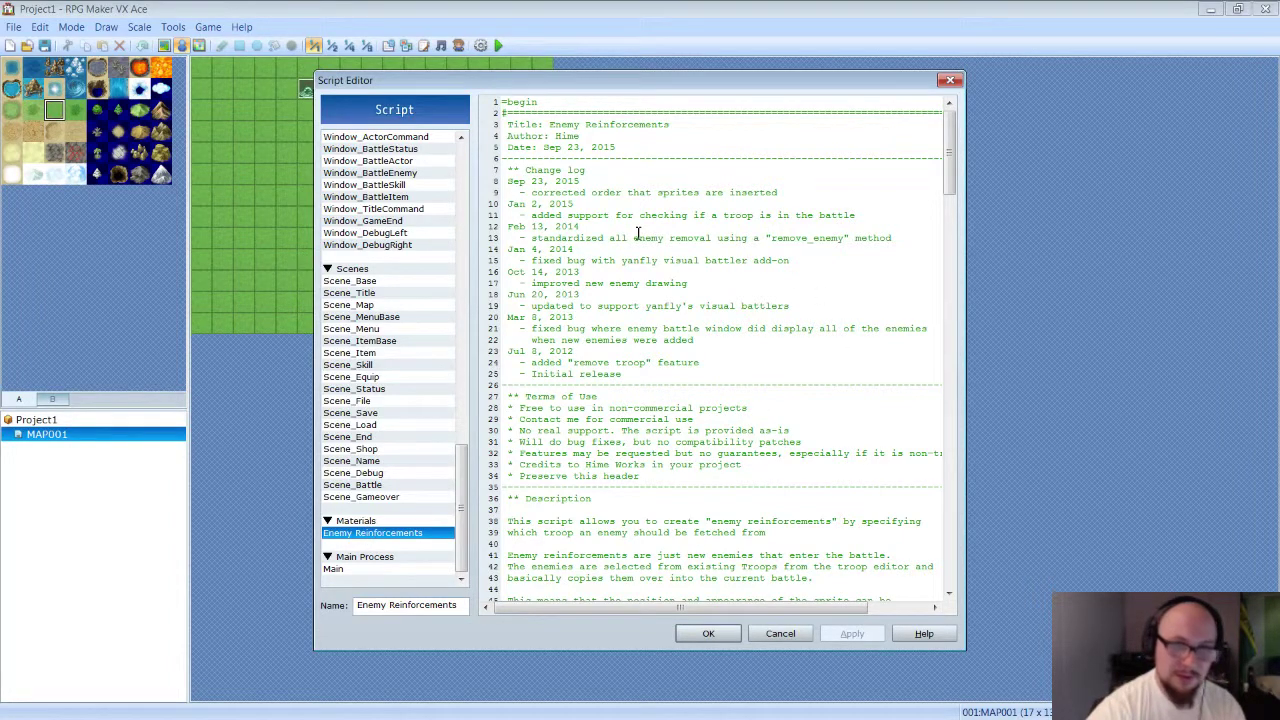
scroll(640, 251, down, 4)
scroll(643, 258, up, 4)
scroll(643, 258, down, 8)
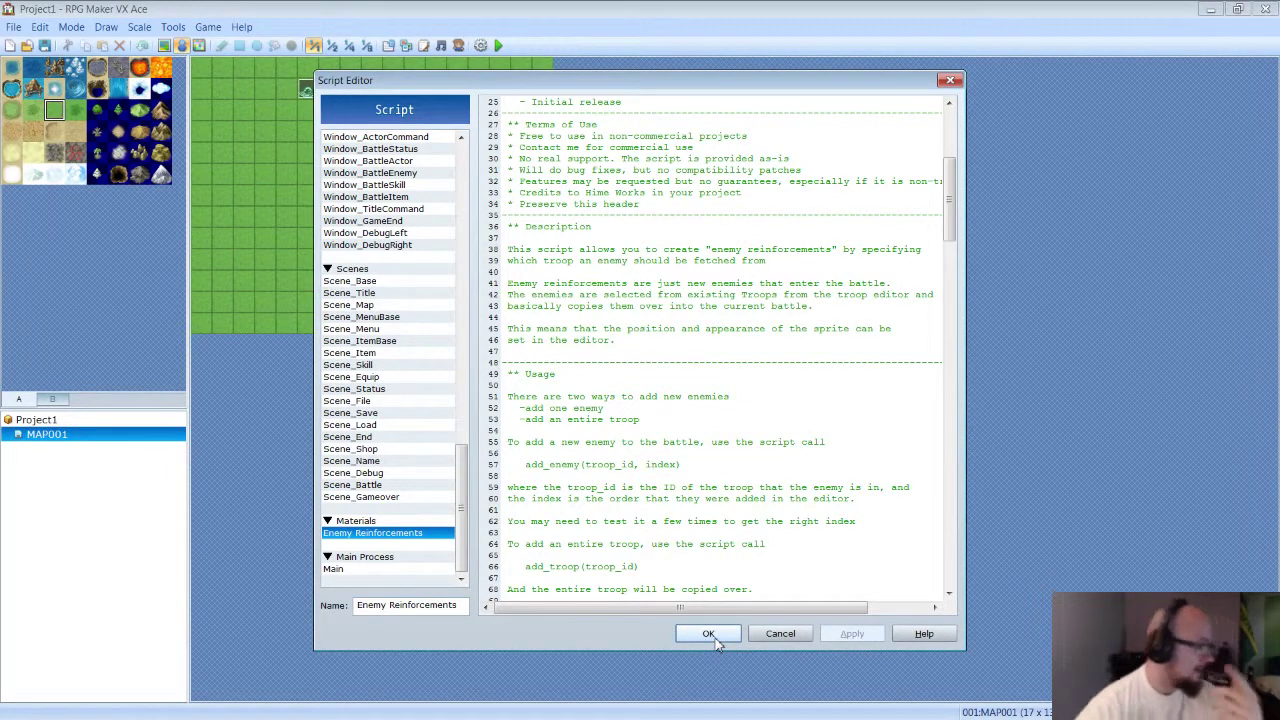
click(707, 464)
scroll(707, 465, down, 3)
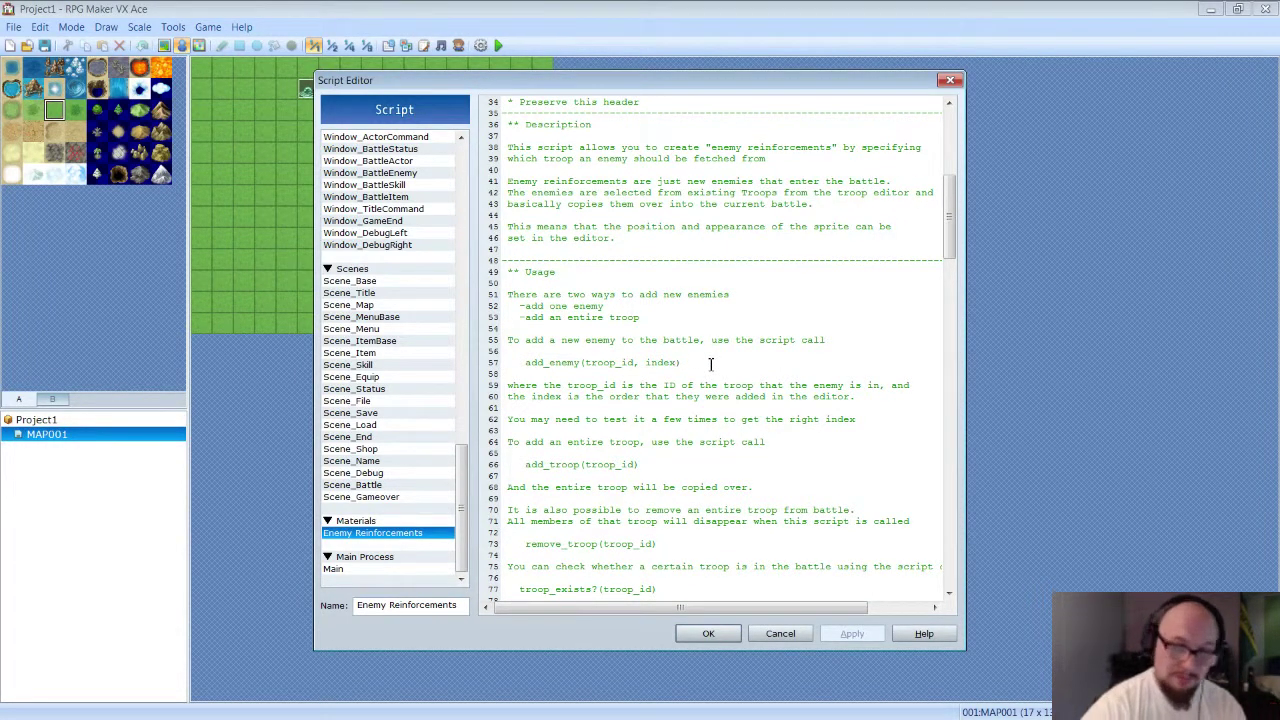
drag(690, 363, 524, 363)
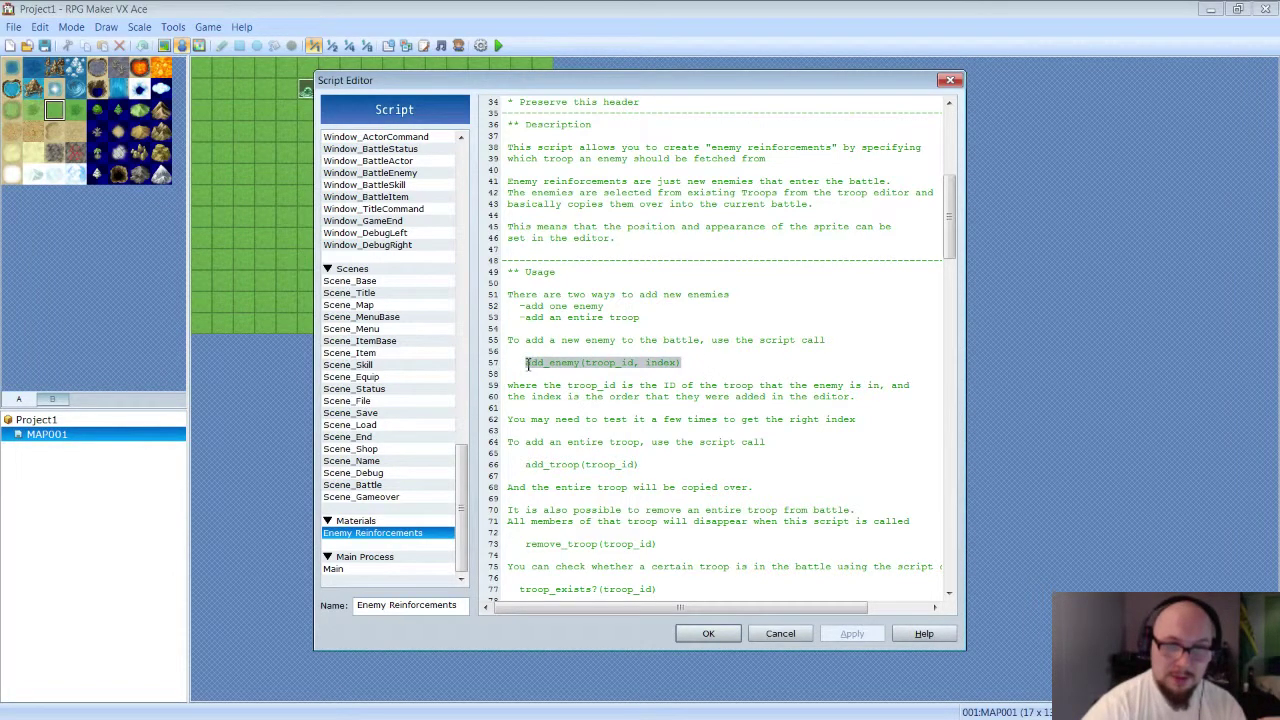
scroll(690, 362, down, 2)
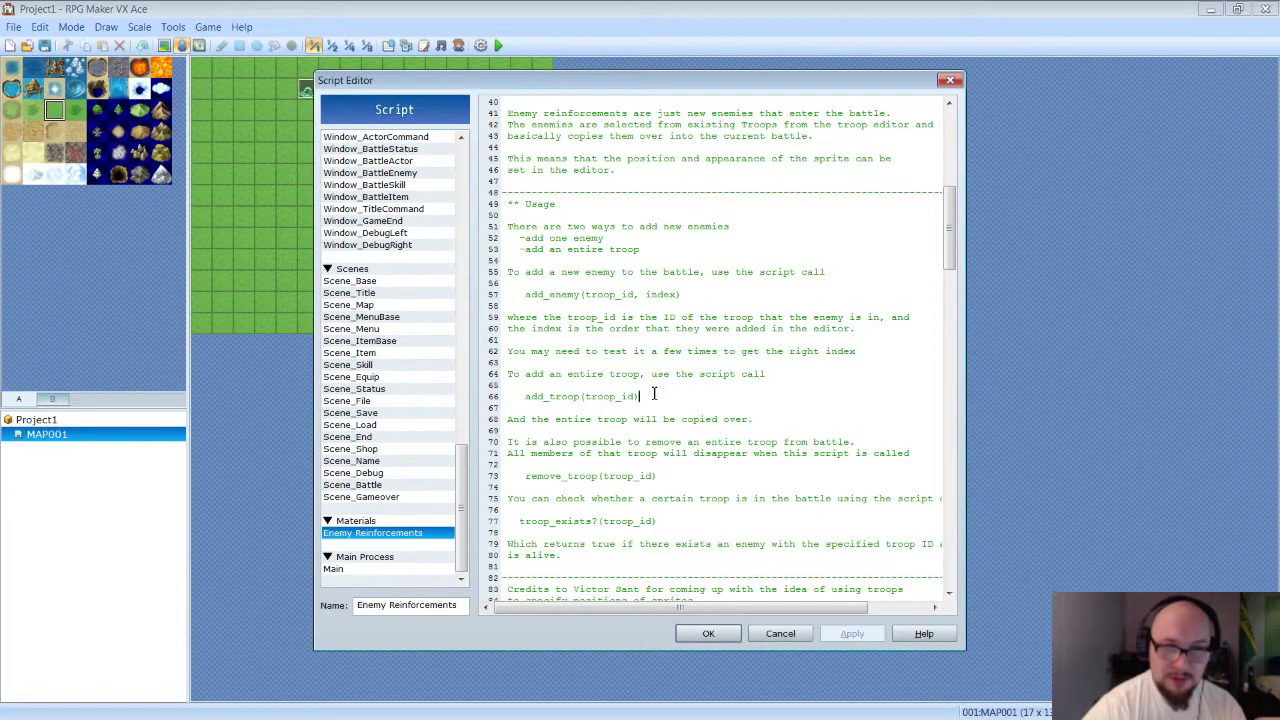
drag(639, 397, 546, 397)
click(665, 402)
scroll(665, 408, down, 2)
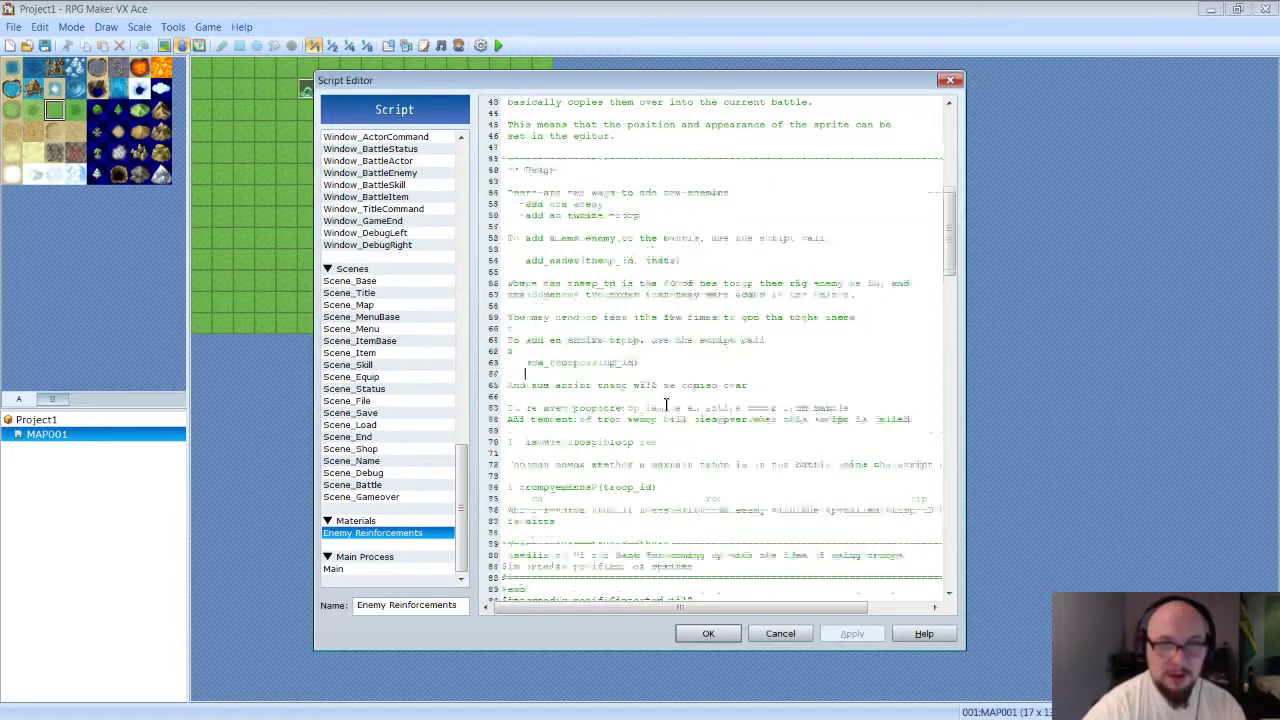
drag(660, 408, 529, 415)
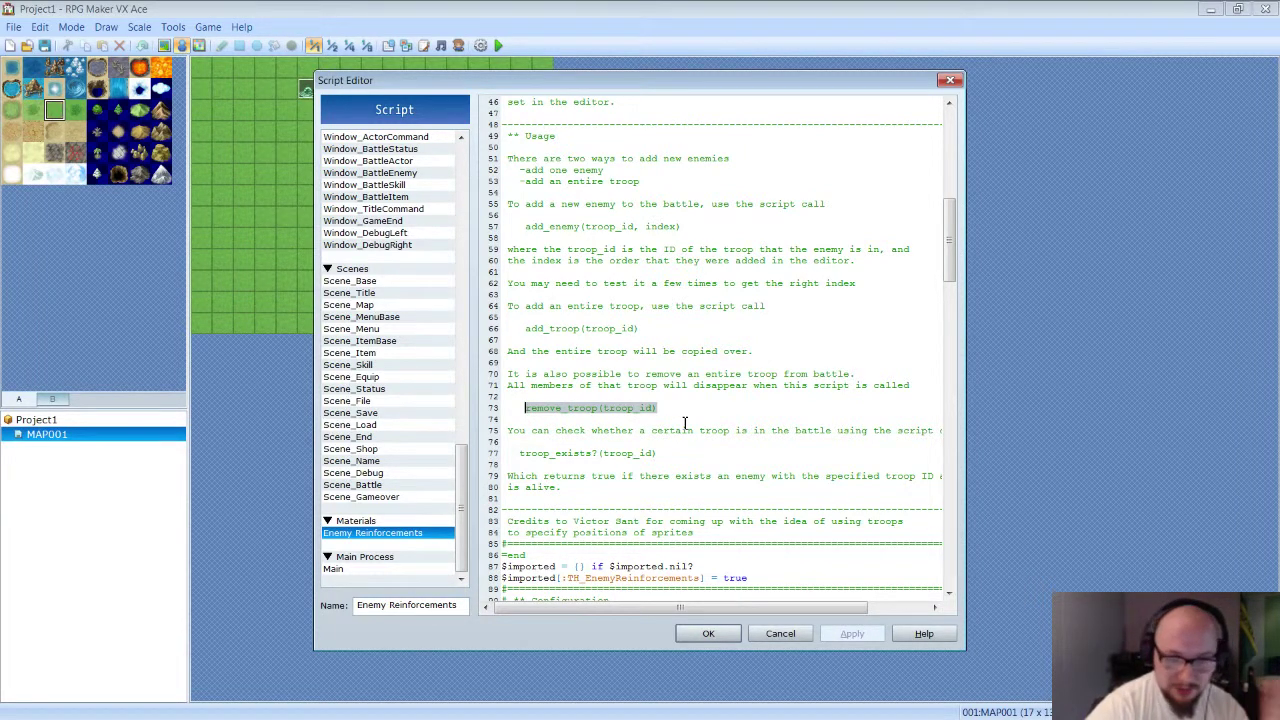
click(684, 353)
click(681, 324)
click(678, 330)
scroll(678, 330, up, 2)
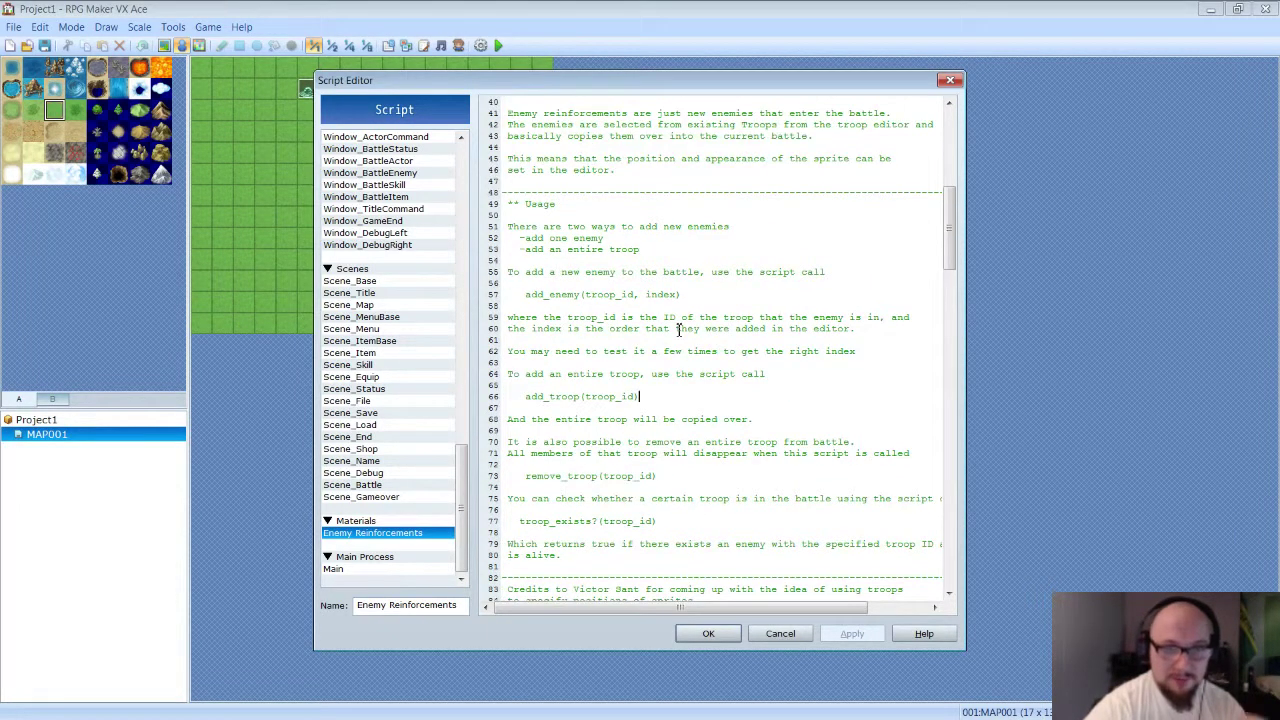
click(714, 292)
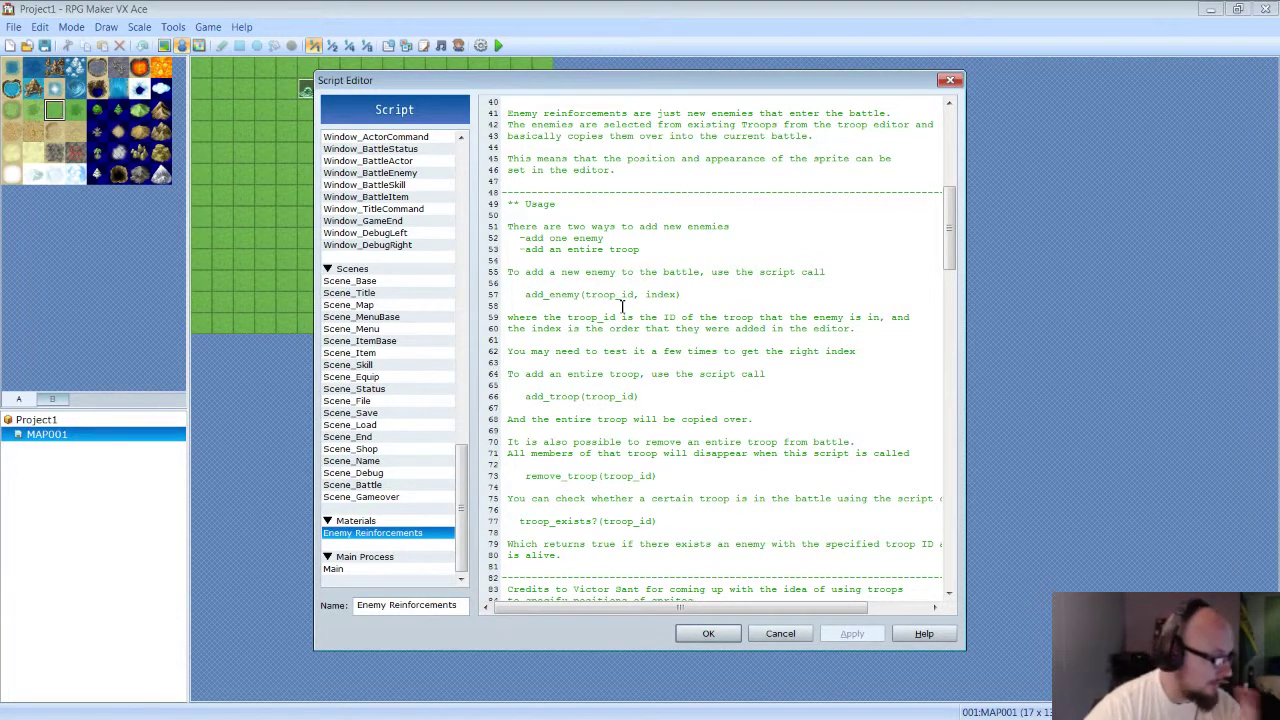
drag(646, 295, 678, 295)
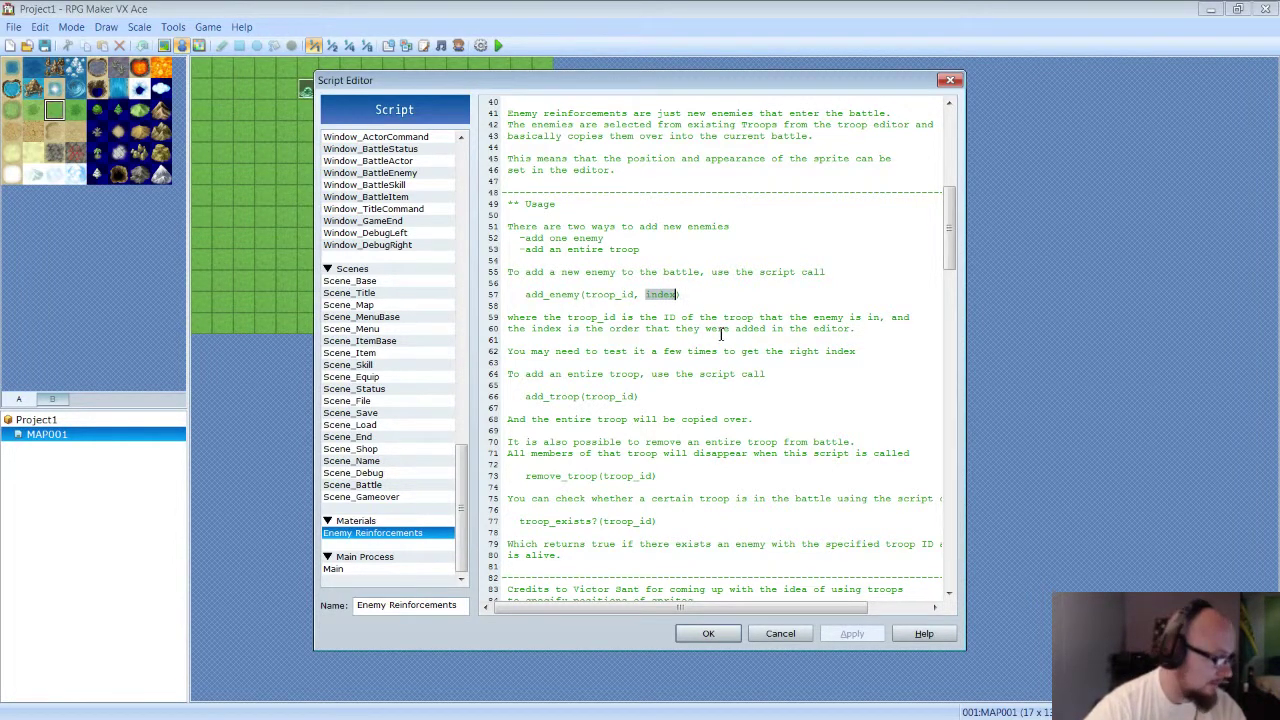
click(660, 296)
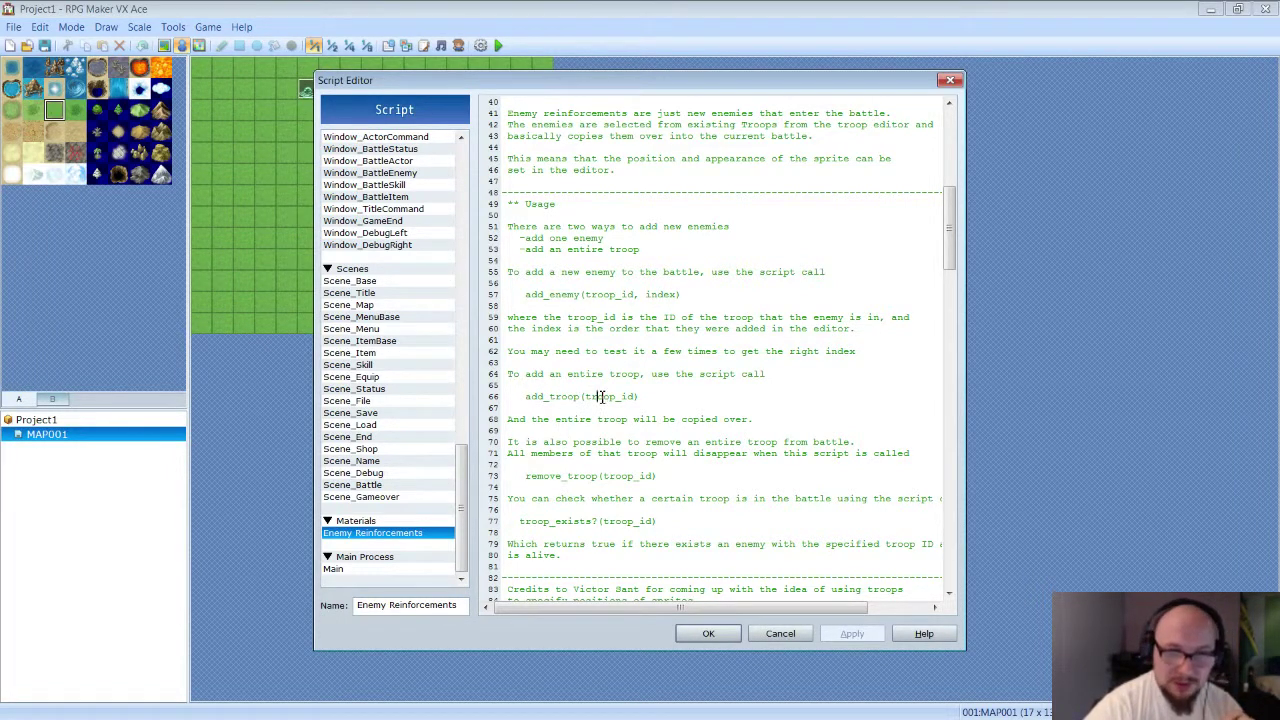
drag(598, 398, 630, 396)
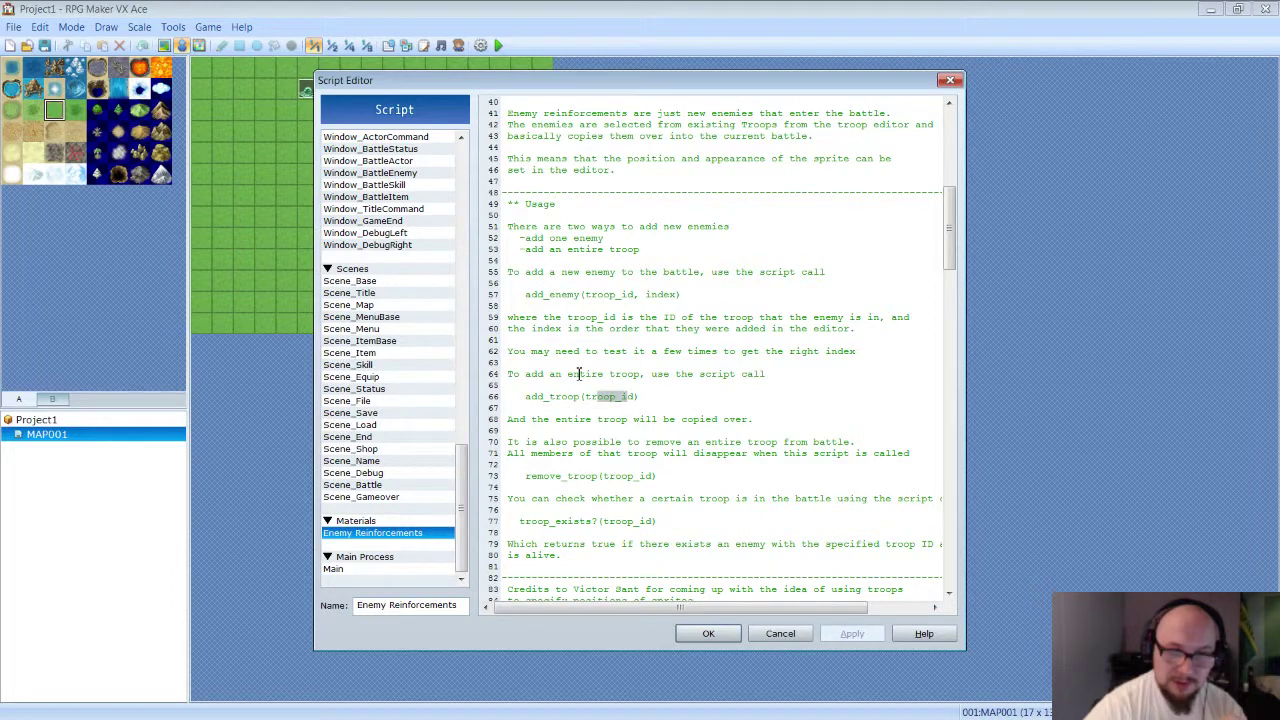
click(665, 404)
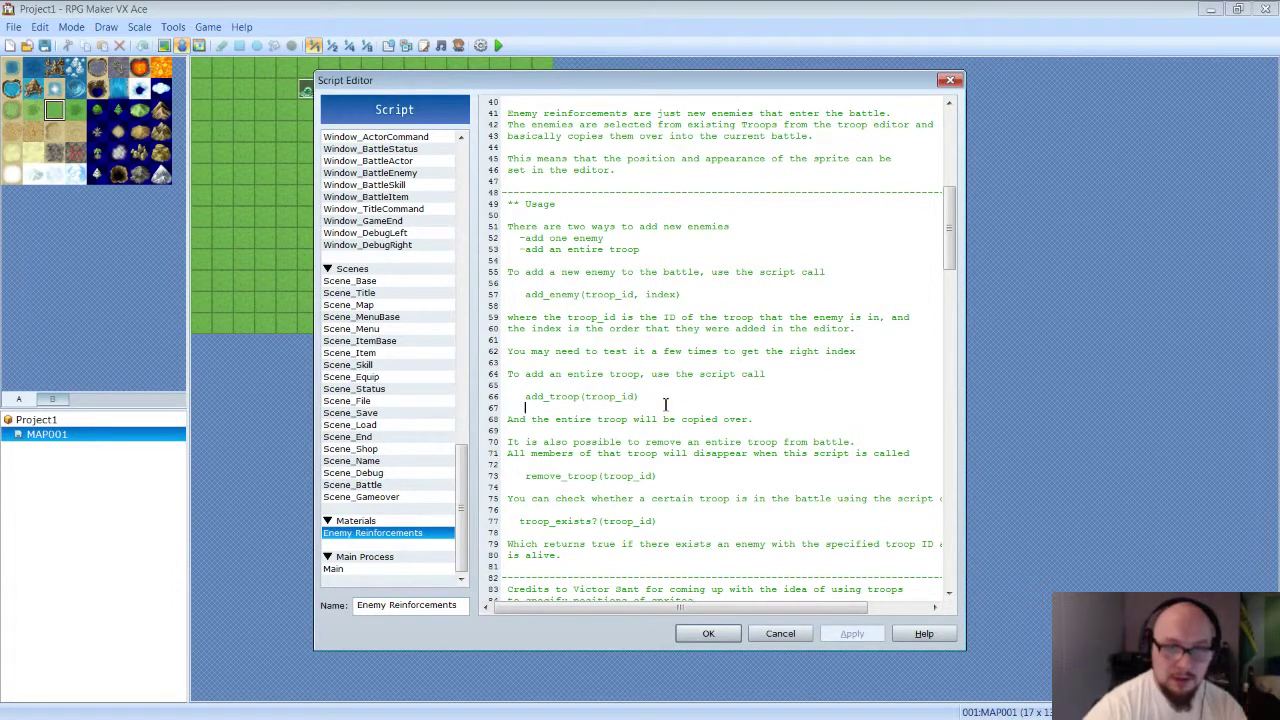
scroll(665, 404, down, 1)
scroll(712, 433, down, 1)
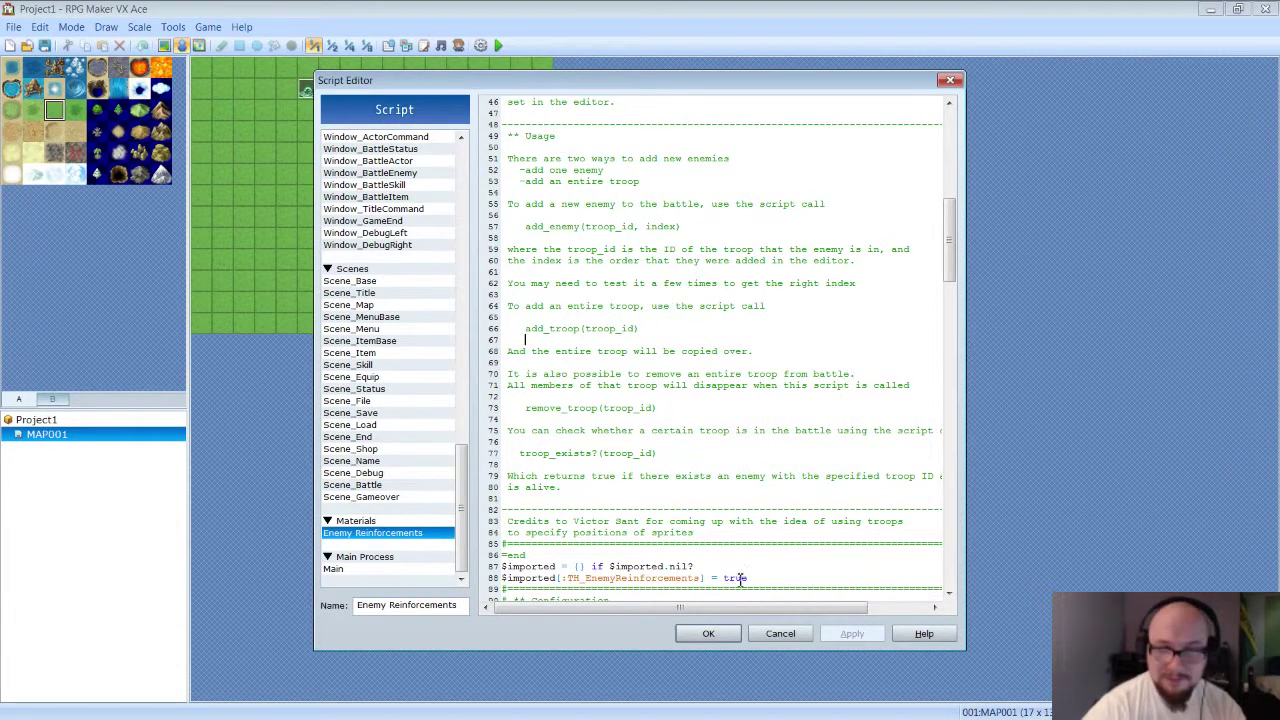
Step: Highlight the troop_exists? call and its 'returns true' description in the usage notes
drag(520, 454, 577, 460)
click(577, 459)
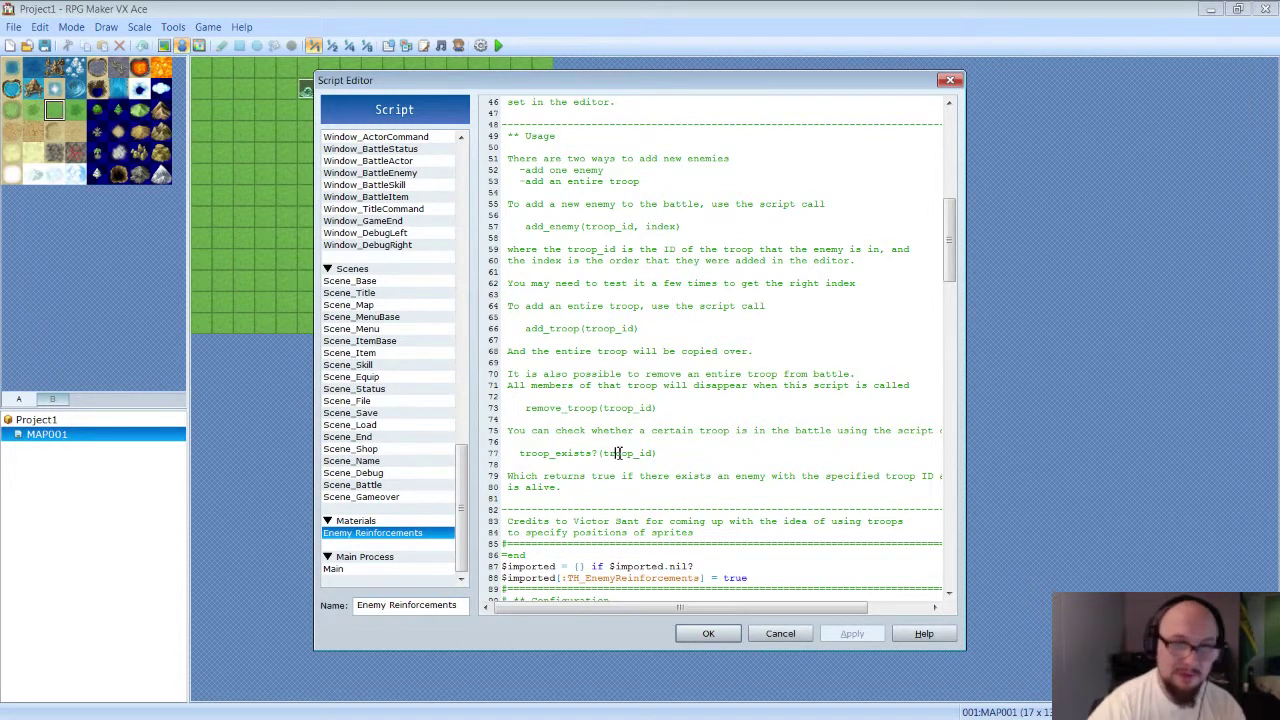
drag(543, 477, 617, 478)
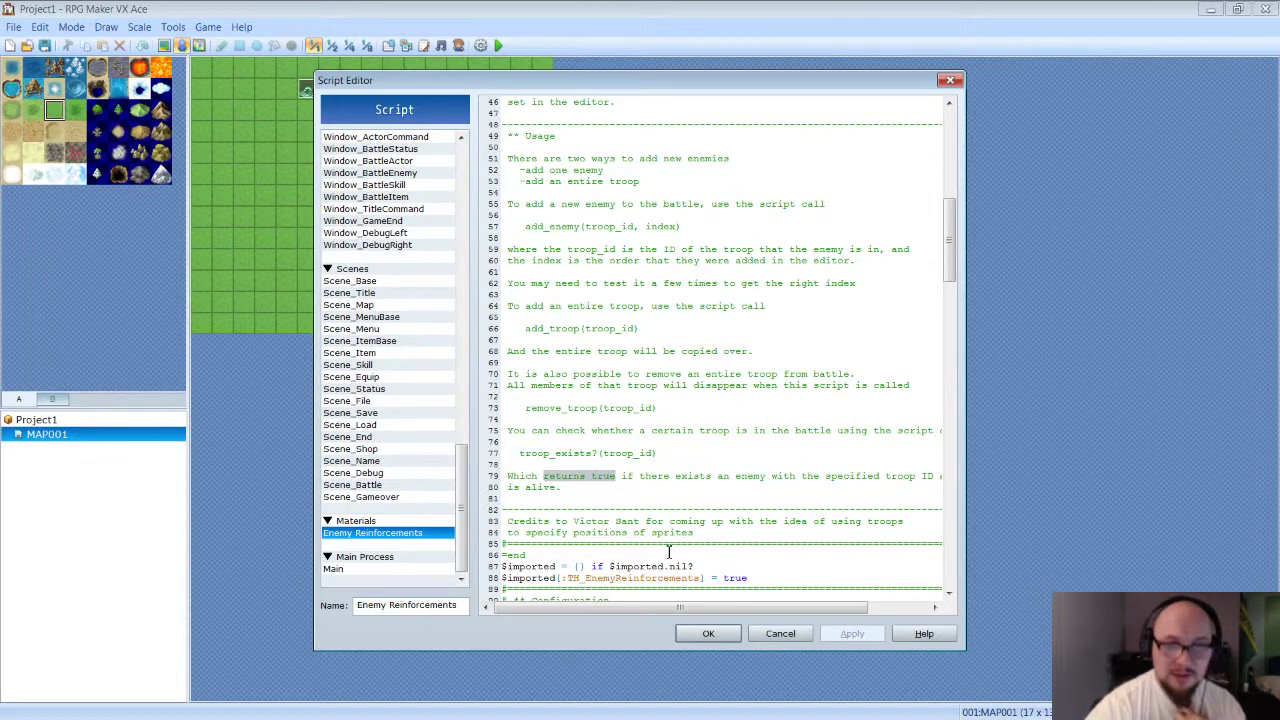
click(660, 488)
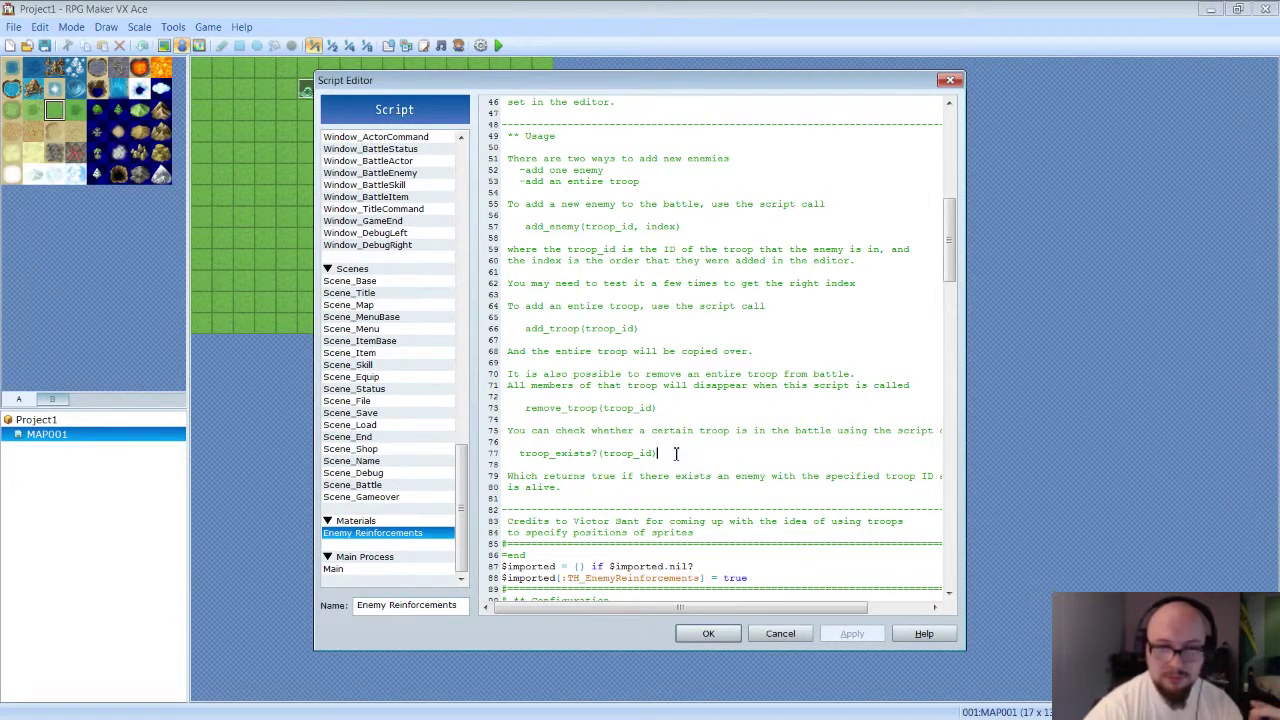
Step: Close the Script Editor and return to the MAP001 grass map
scroll(677, 453, up, 2)
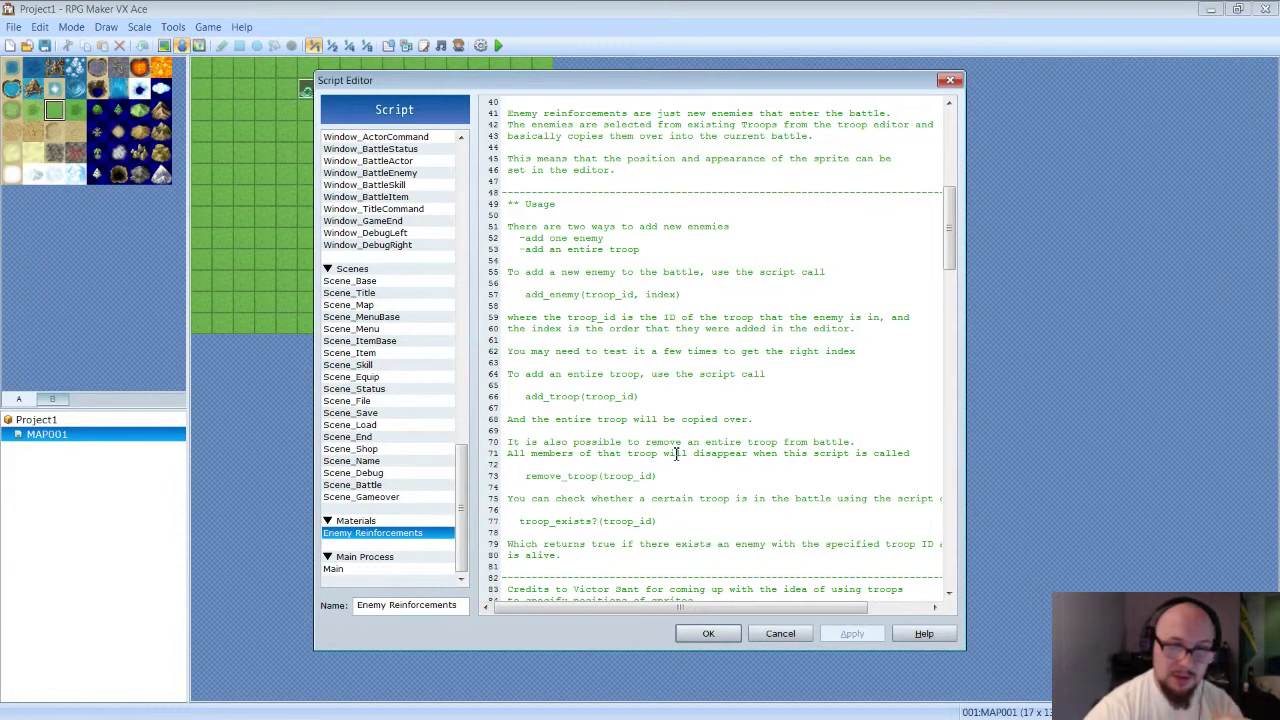
scroll(677, 453, up, 1)
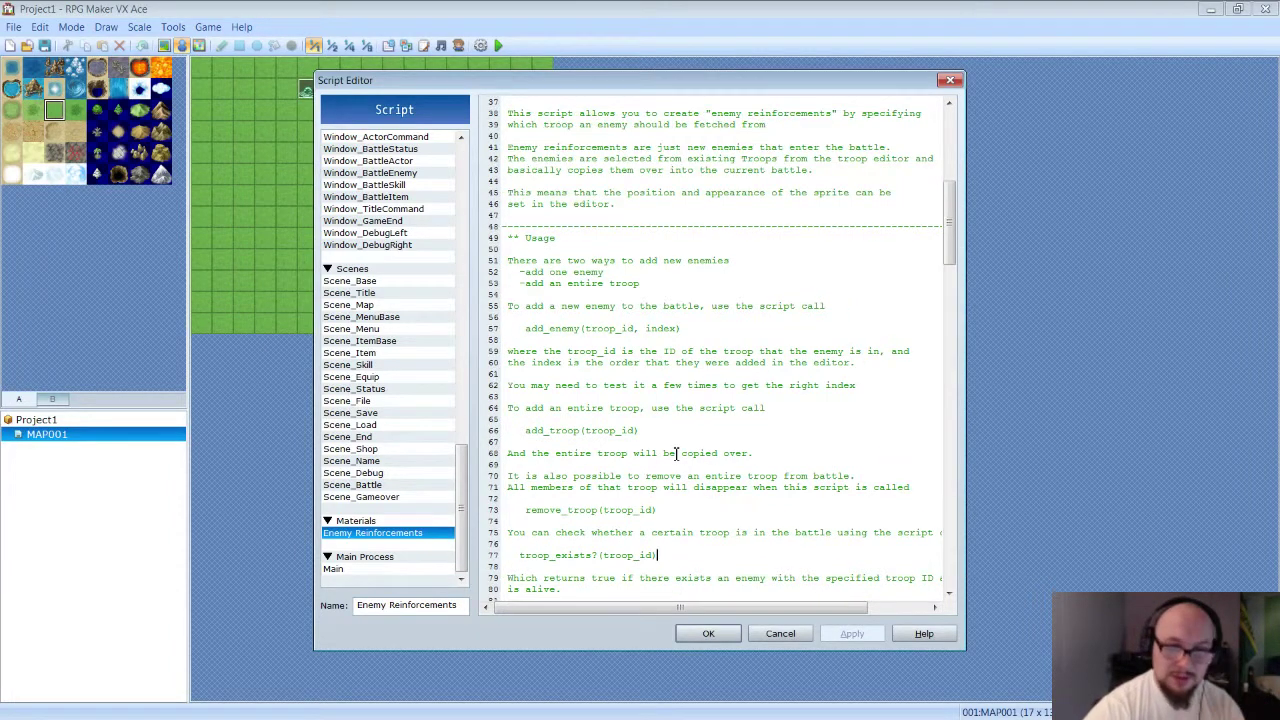
click(708, 634)
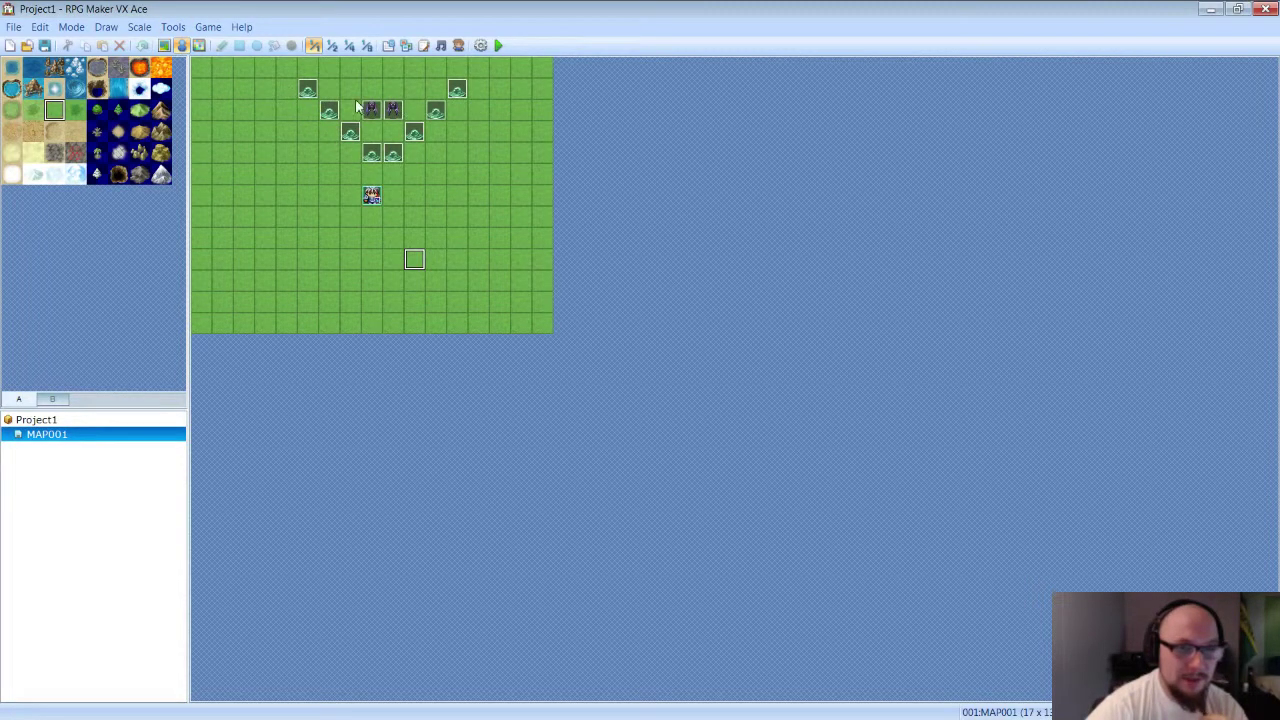
Step: Open the Database on the Troops tab with 001:Epic Battle
click(139, 27)
mouse_move(173, 27)
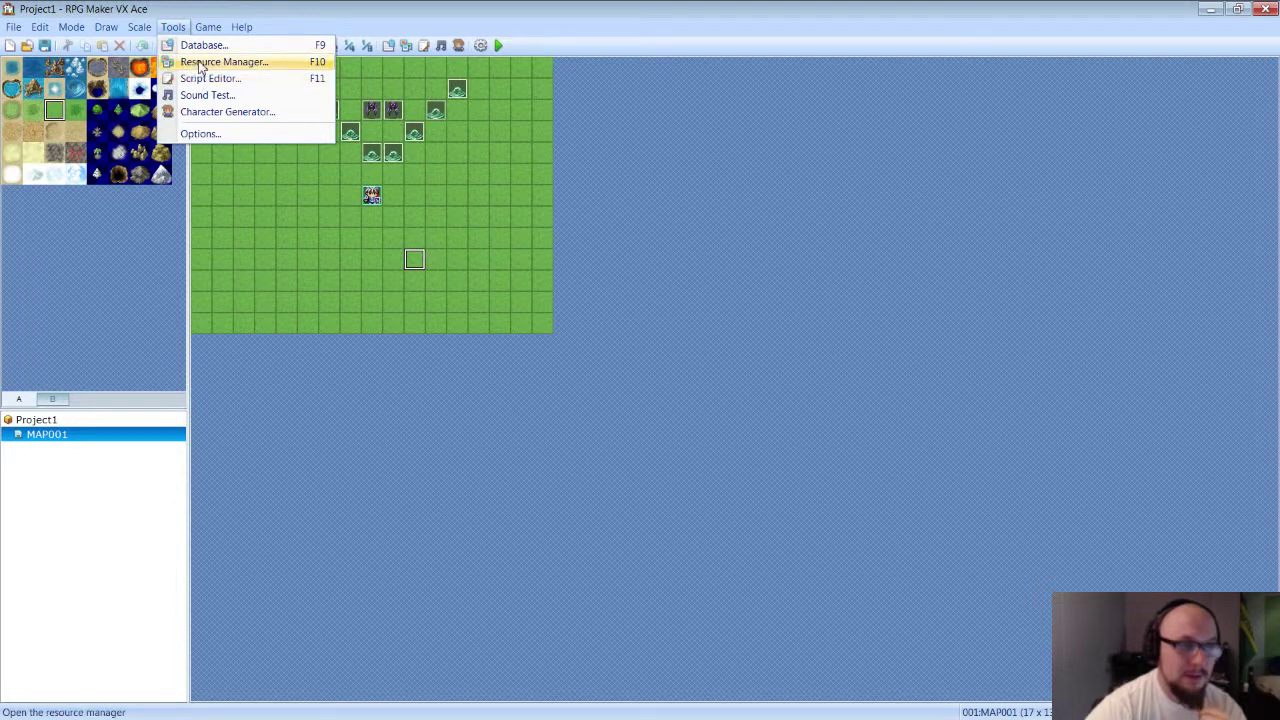
click(204, 45)
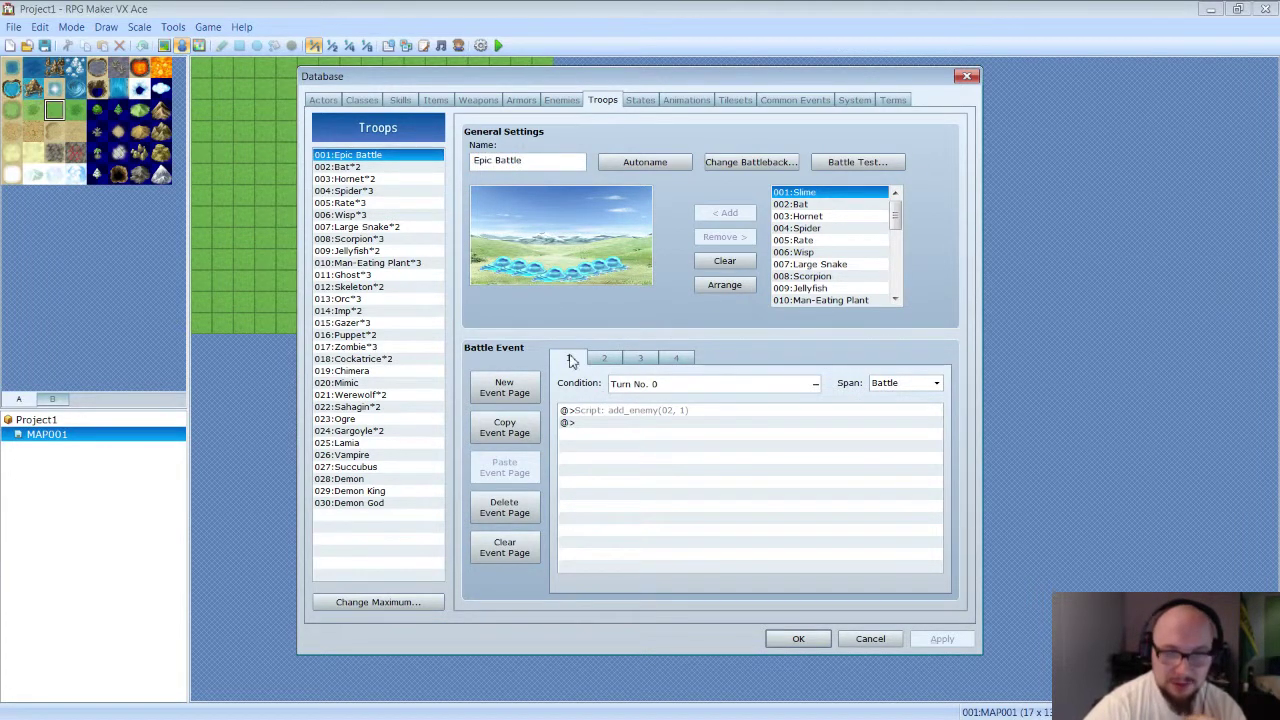
Step: Check the turn-0 Script: add_enemy(02, 1) command, cancelling a new script command without adding it
click(621, 413)
right_click(621, 420)
click(642, 424)
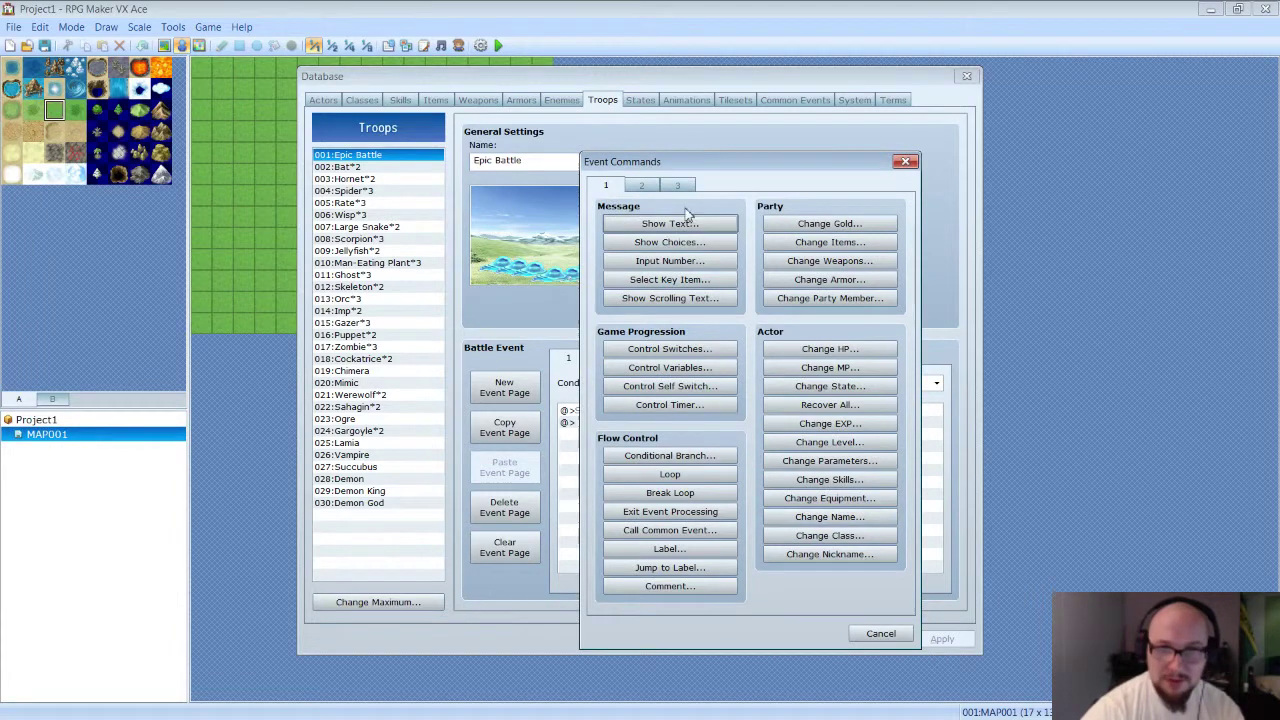
click(677, 185)
click(838, 548)
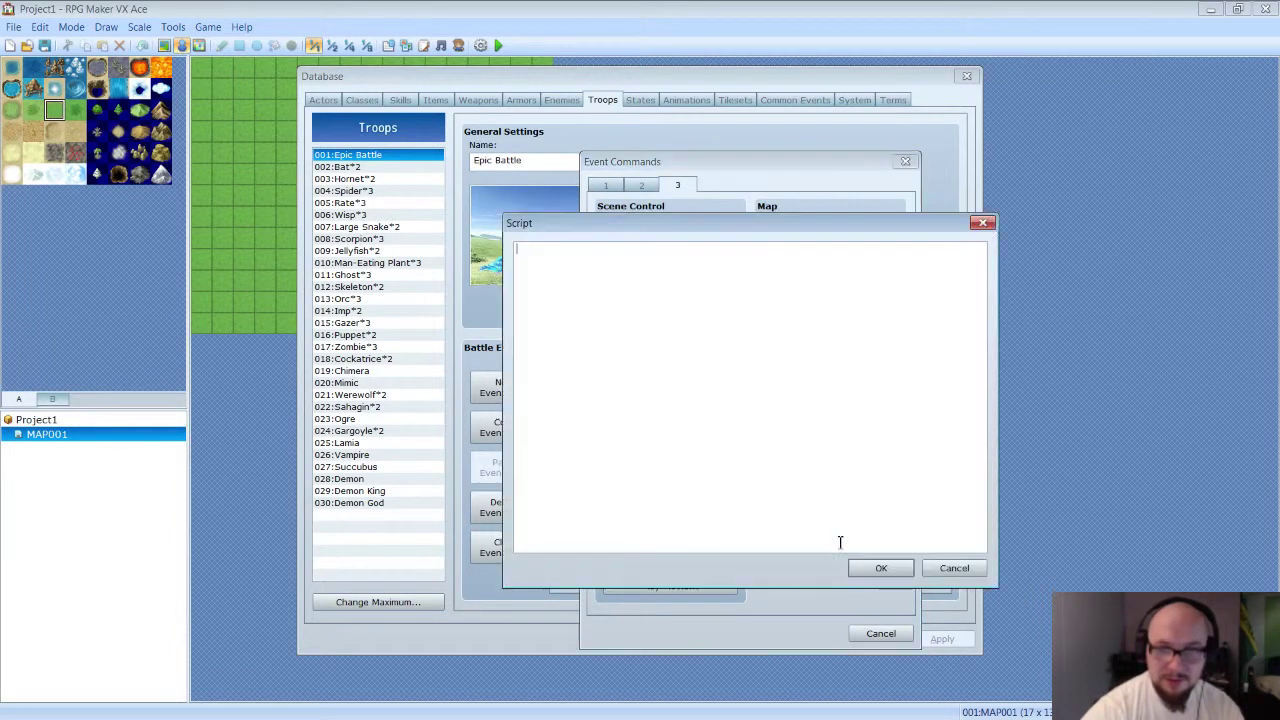
click(957, 570)
click(879, 634)
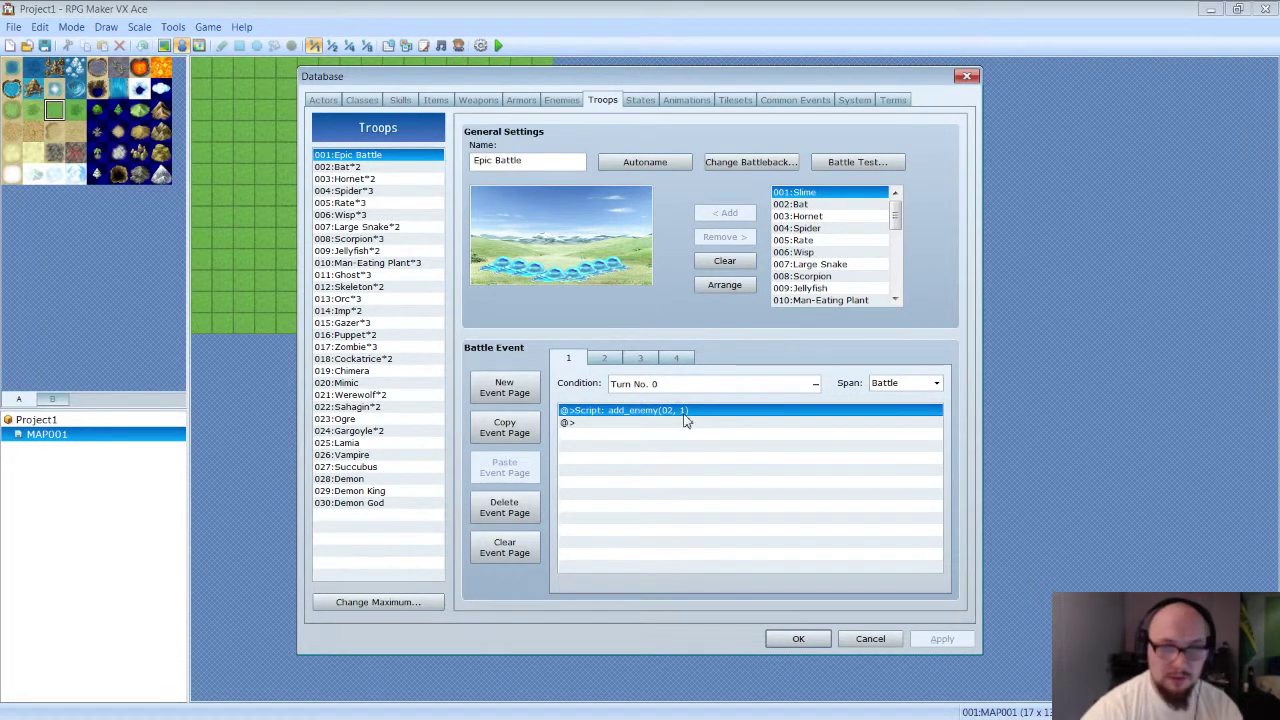
Step: Inspect the two bats of the Bat*2 troop, then Epic Battle's add_enemy(02, 1) line
click(376, 167)
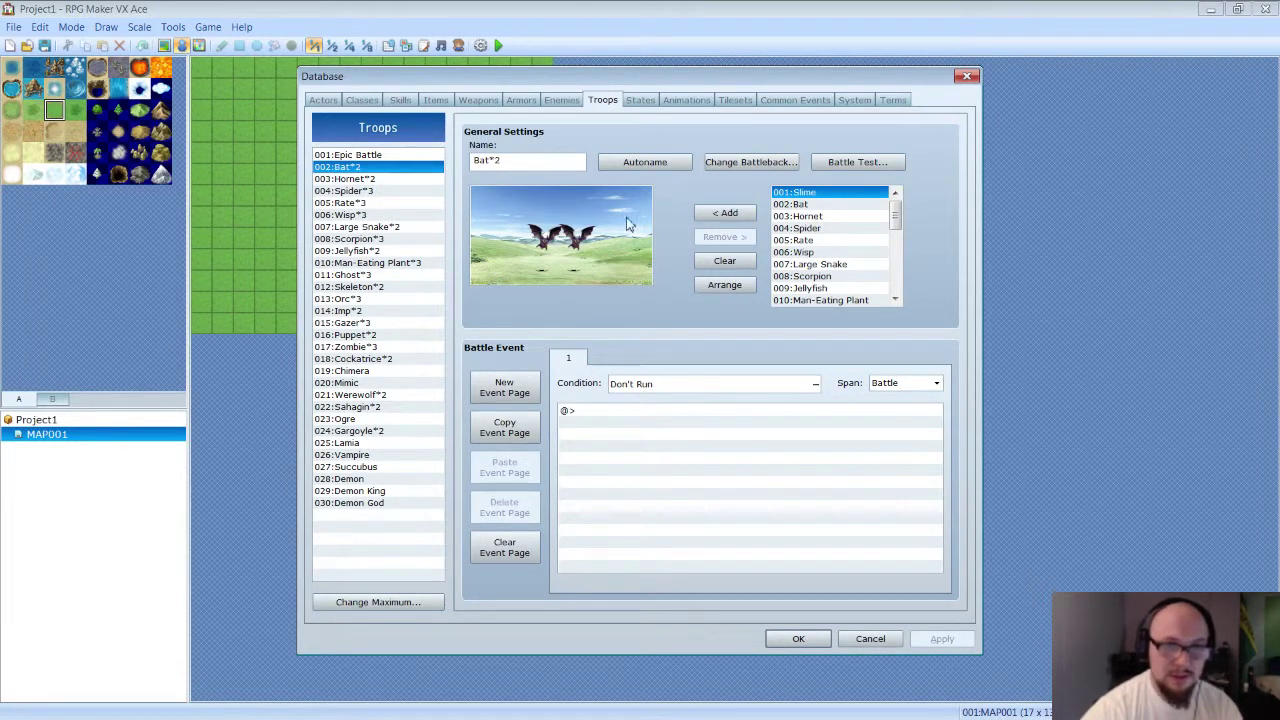
click(555, 248)
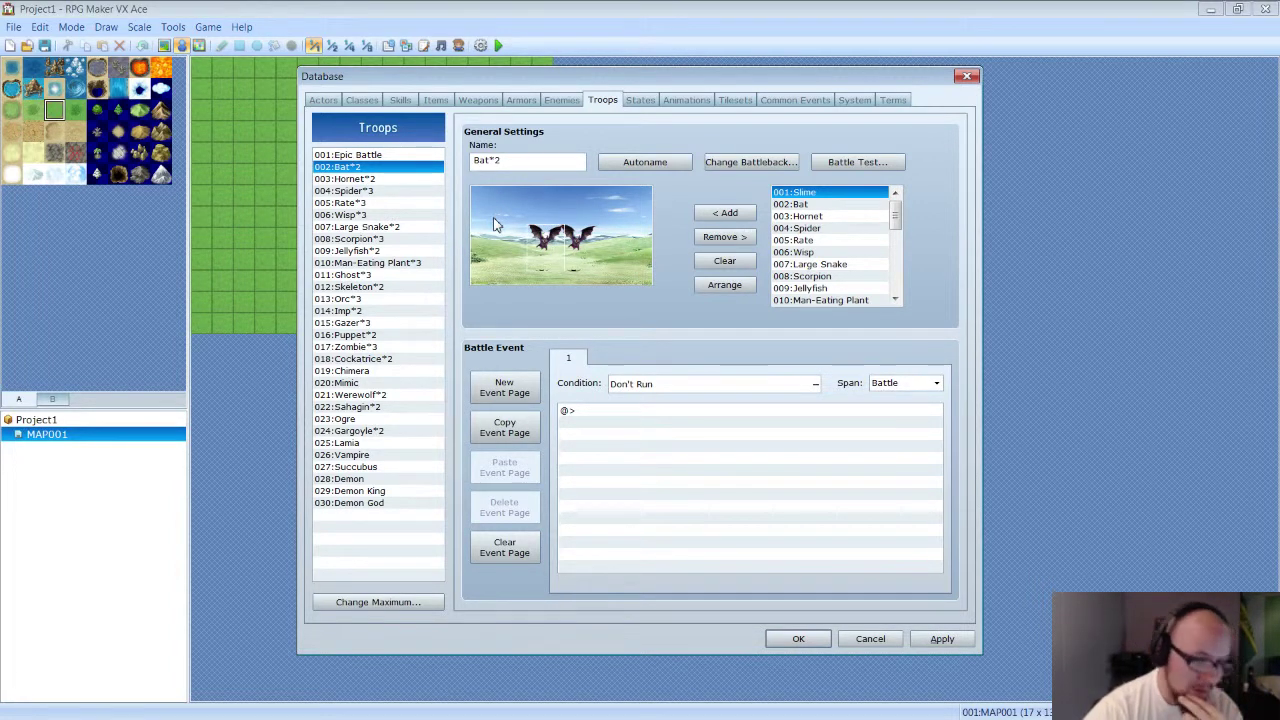
click(578, 236)
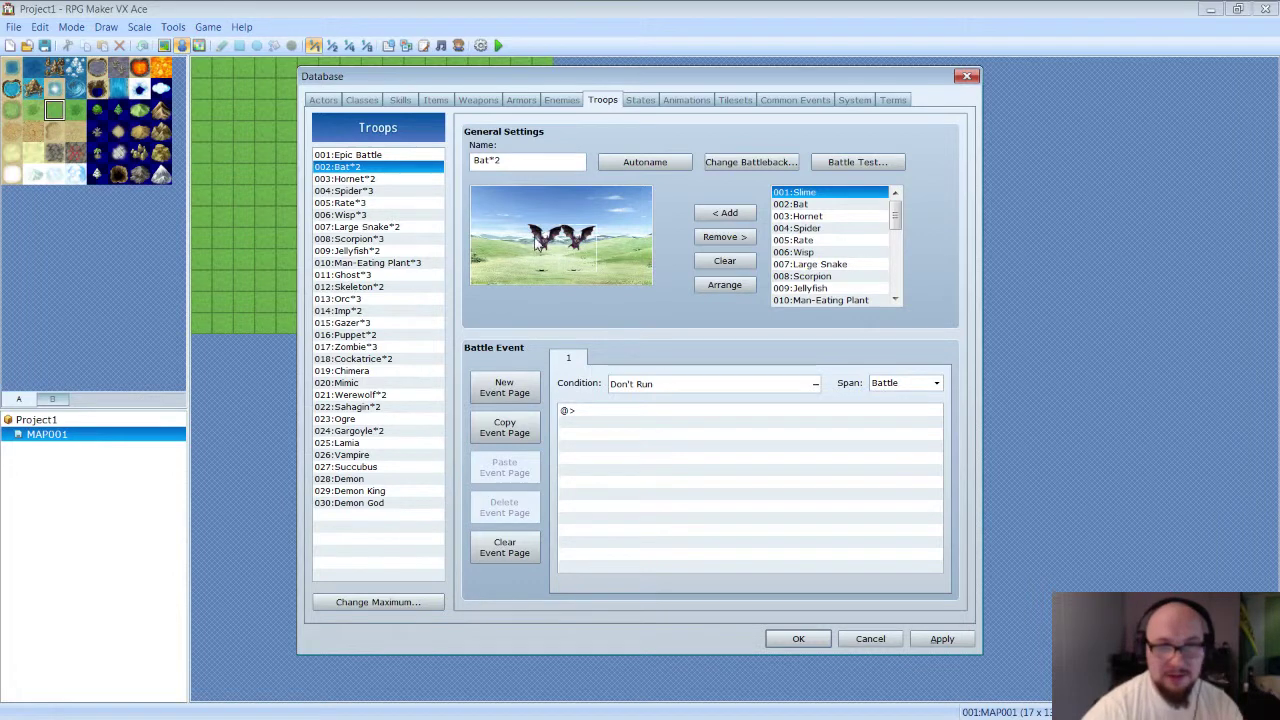
click(386, 156)
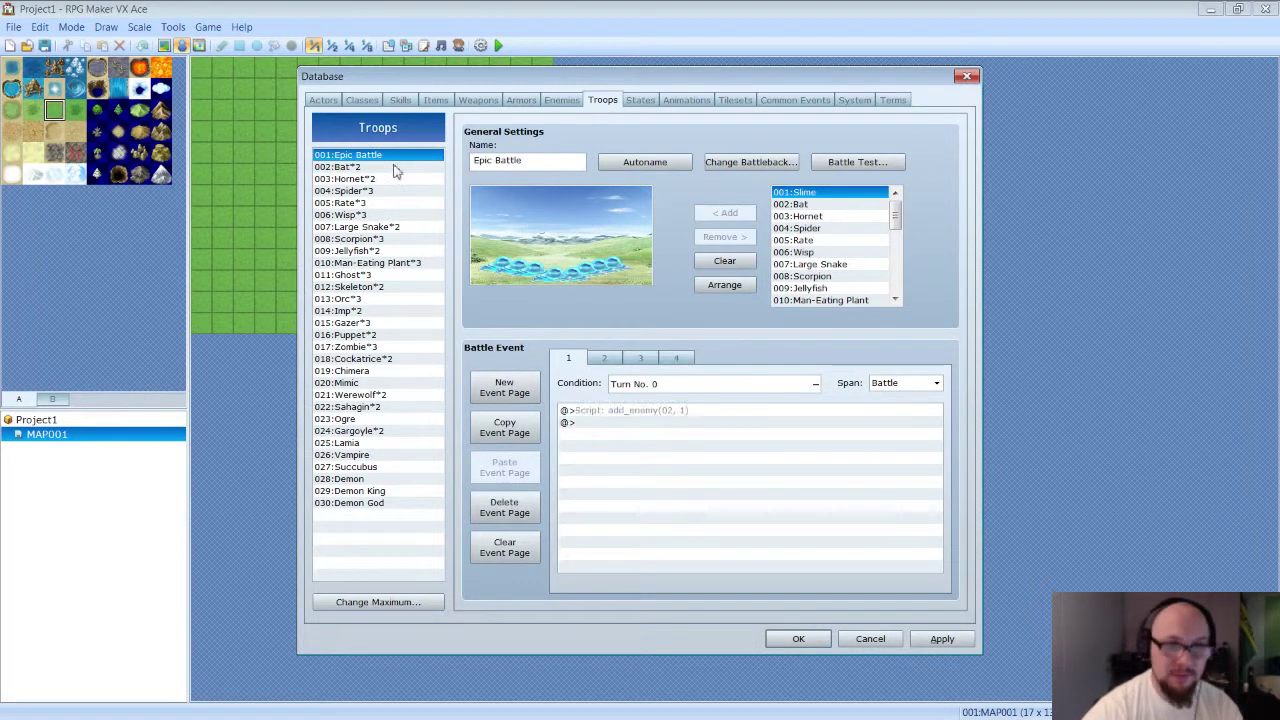
click(633, 412)
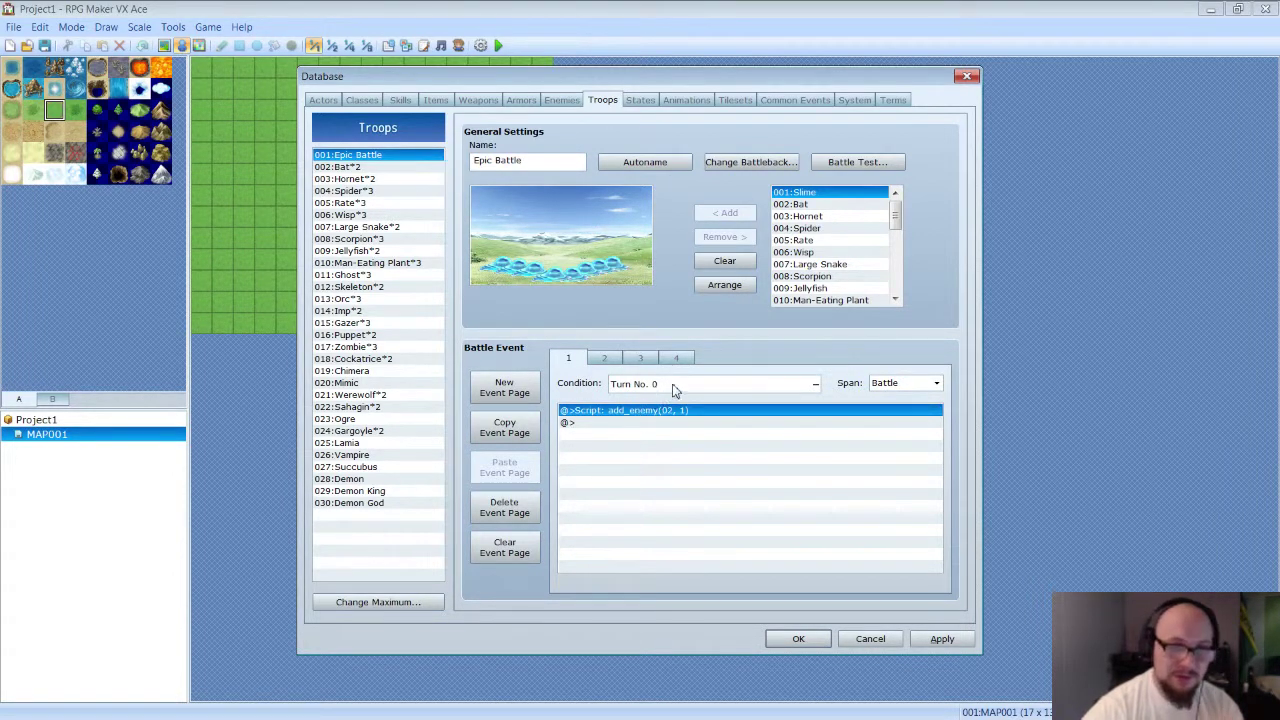
click(672, 388)
click(660, 414)
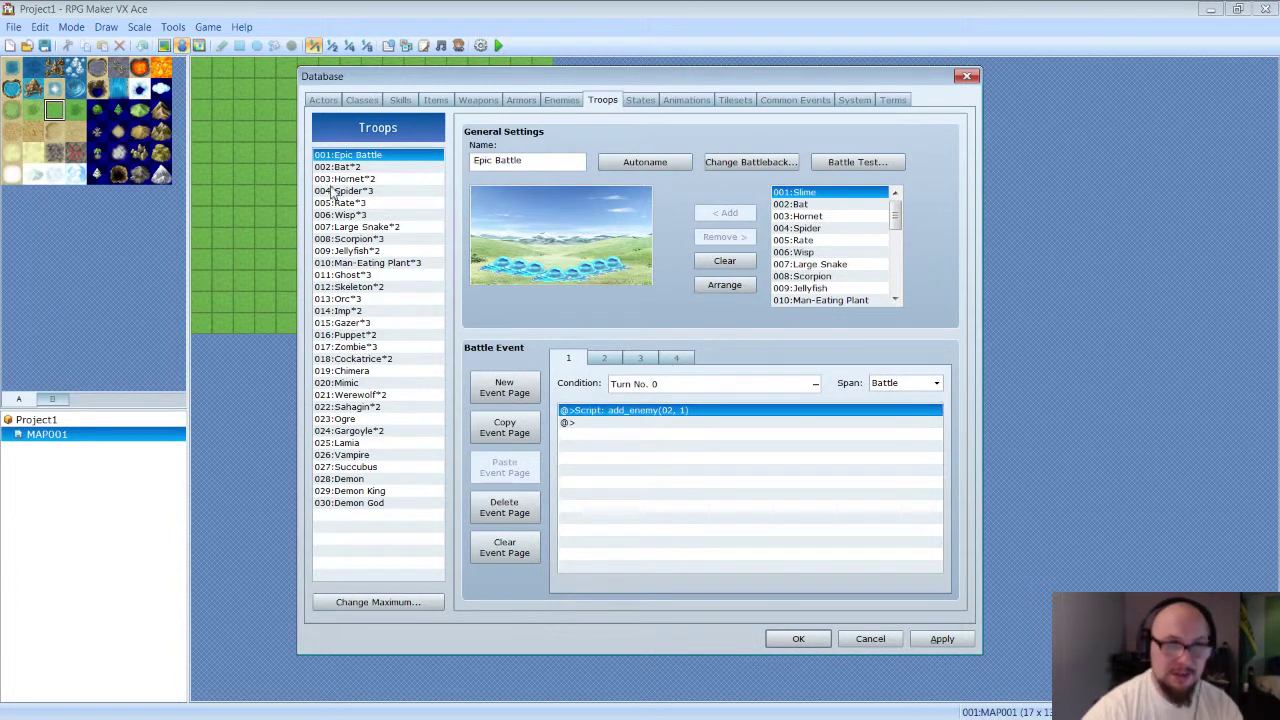
Step: View Battle Event page 2 and its add_enemy(02, 2) script line
click(605, 359)
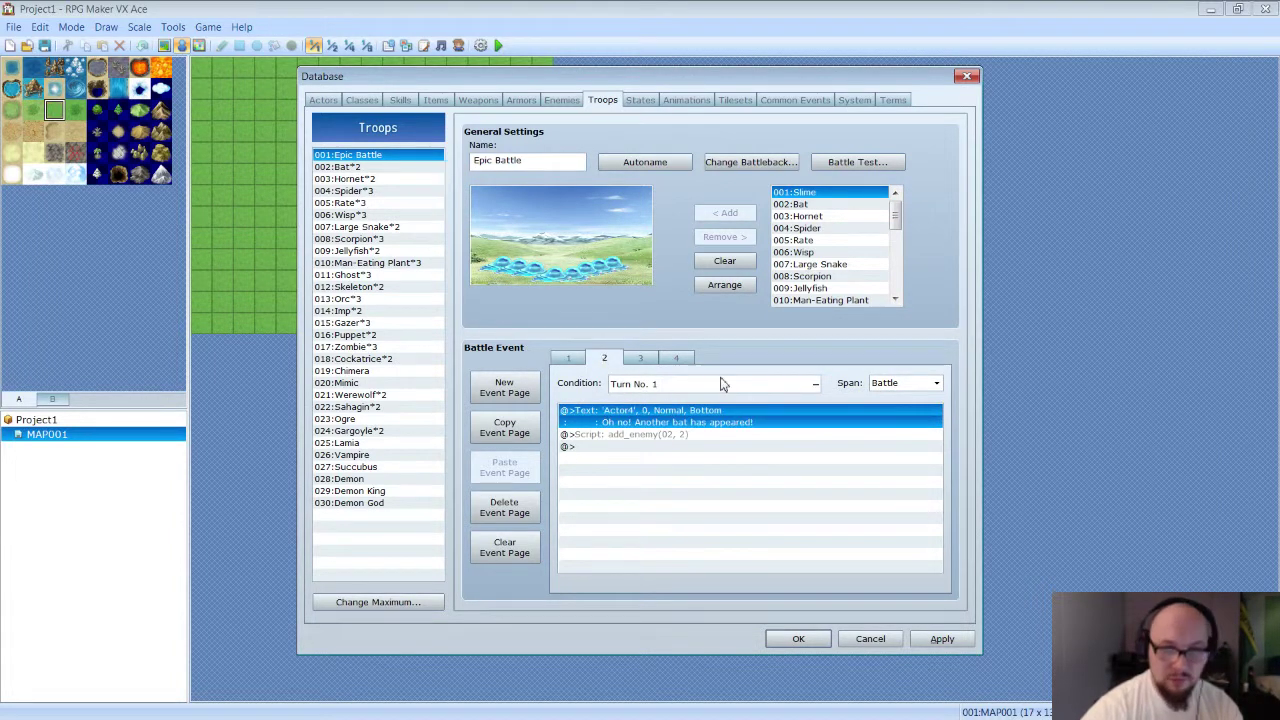
click(672, 436)
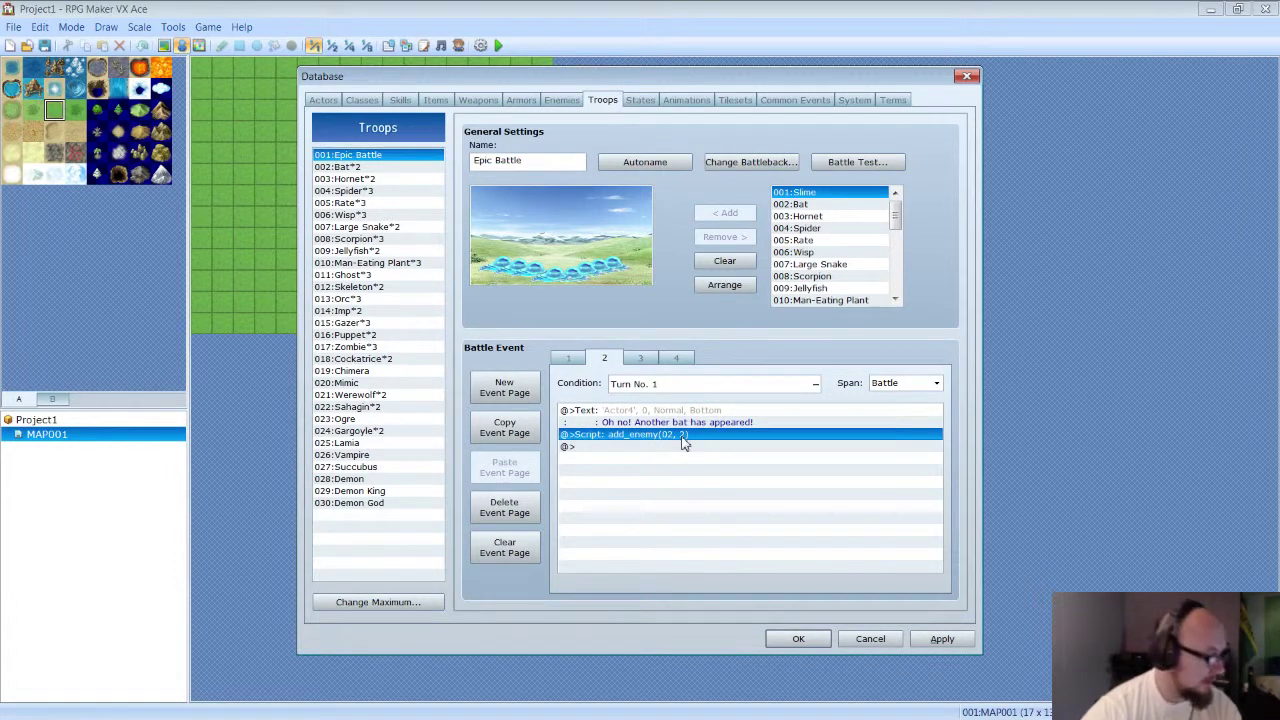
click(570, 360)
click(605, 358)
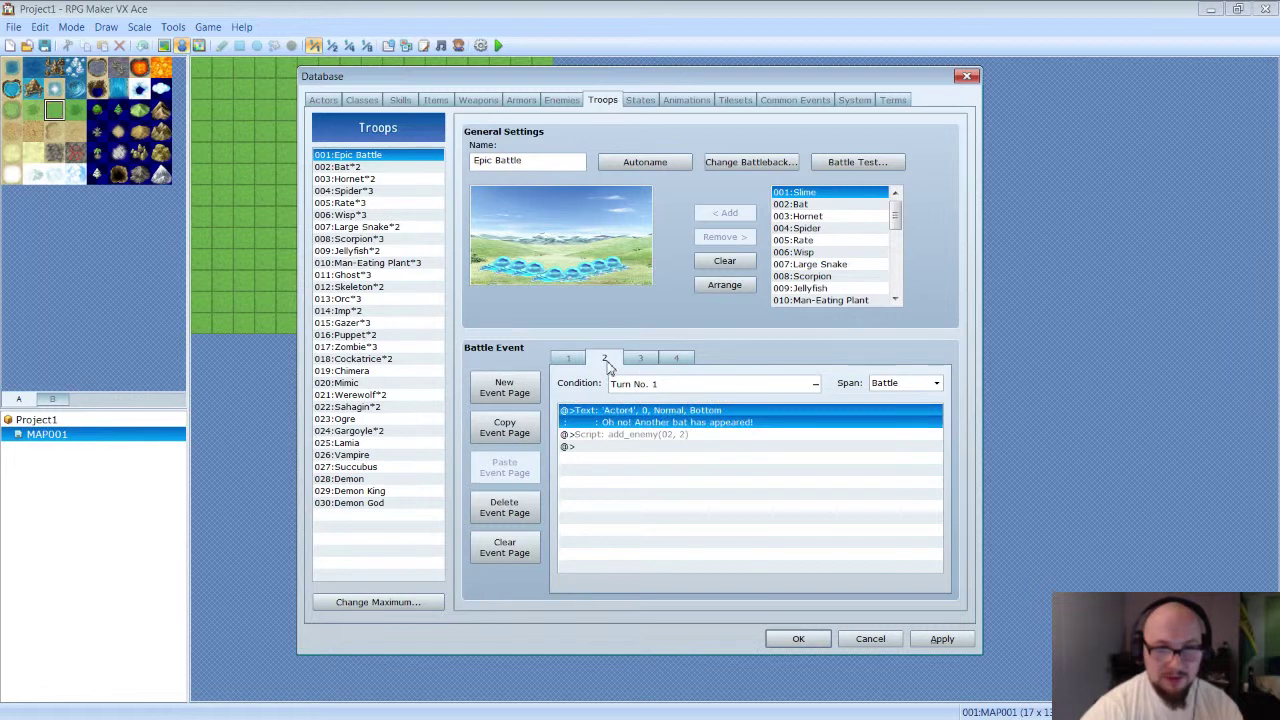
click(655, 436)
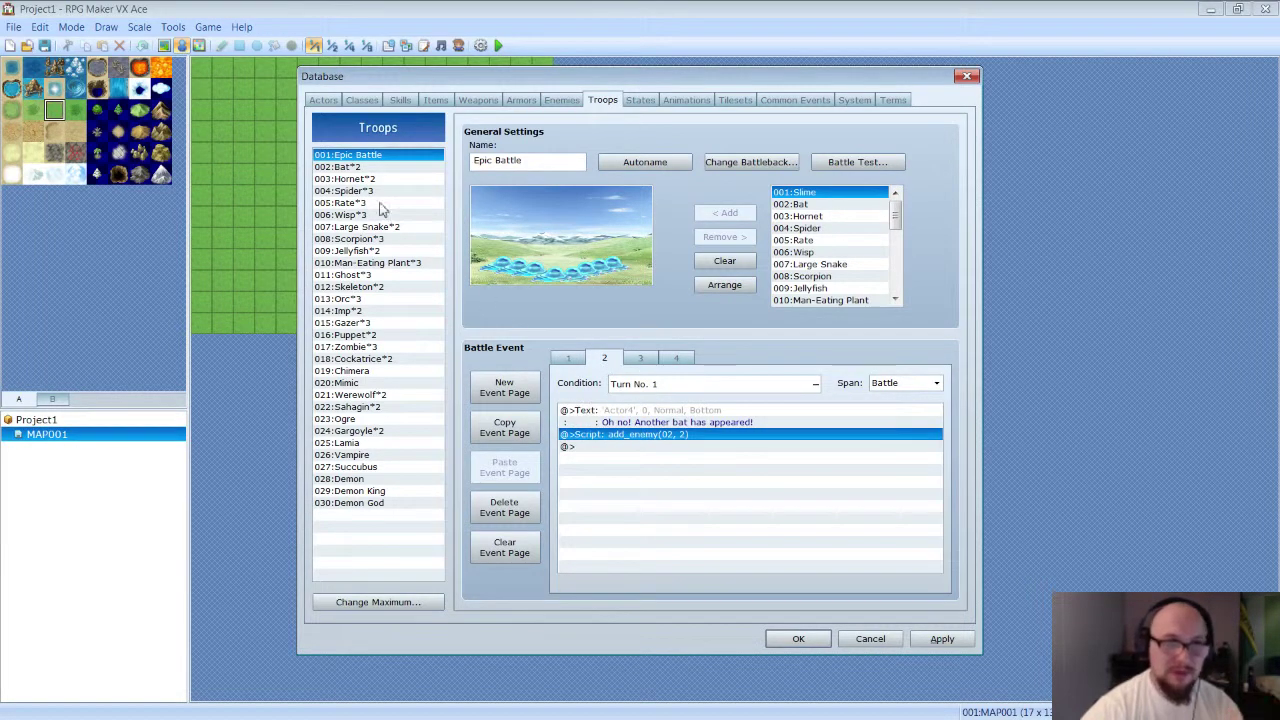
Step: Look at the Bat*2 and Hornet*2 troops, then page 3's message and add_troop(03) call
click(362, 167)
click(366, 180)
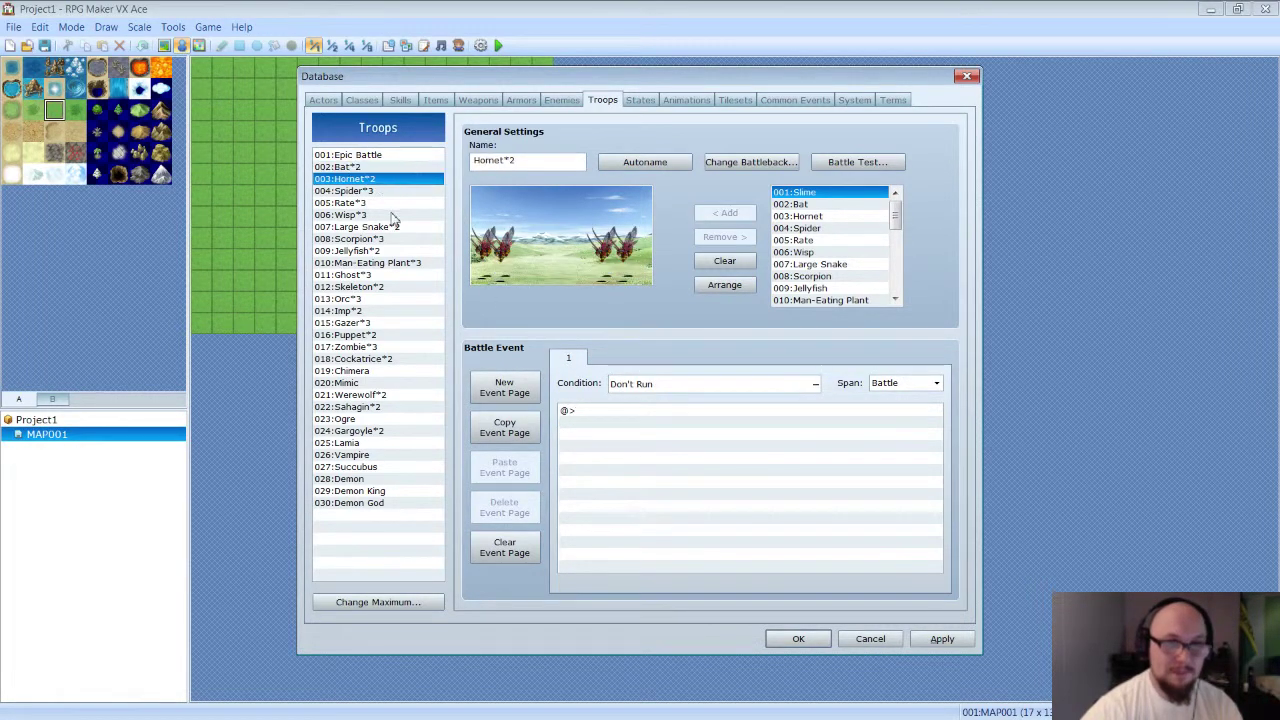
click(382, 155)
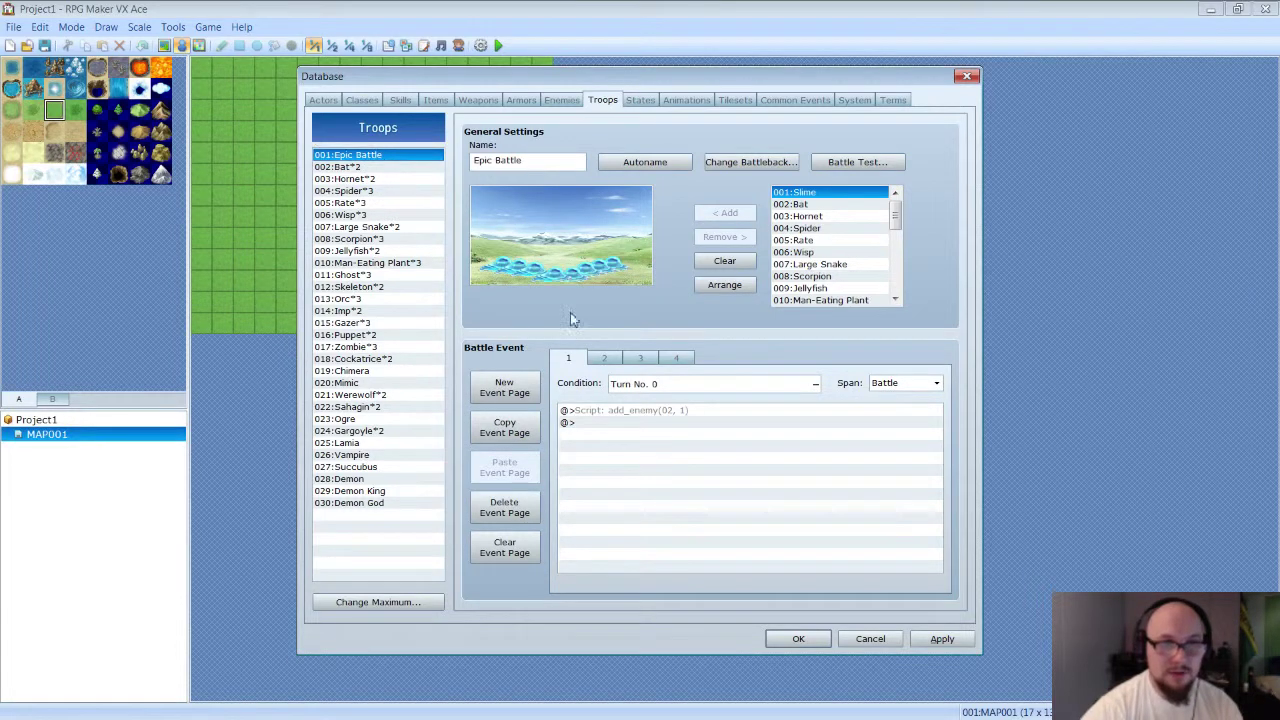
click(641, 358)
click(668, 424)
click(666, 434)
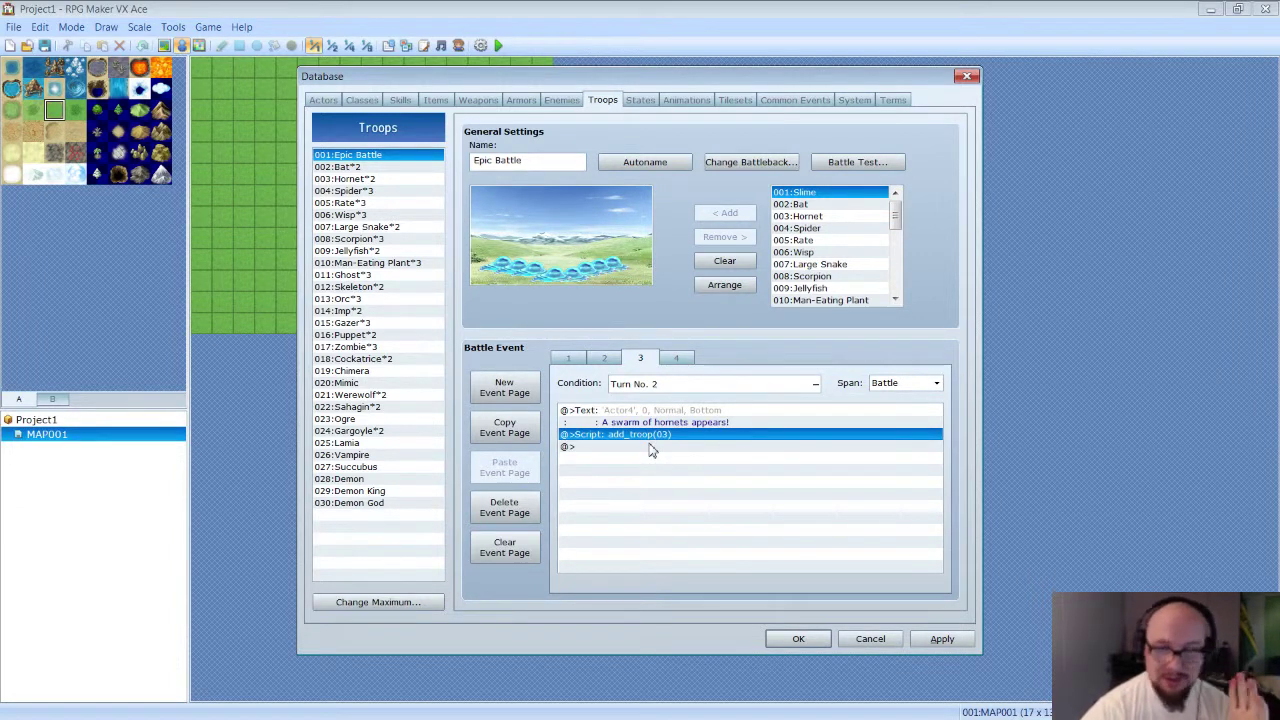
Step: Compare the Spider, Bat*2 and Hornet*2 troops against Epic Battle
click(383, 191)
click(388, 167)
click(388, 179)
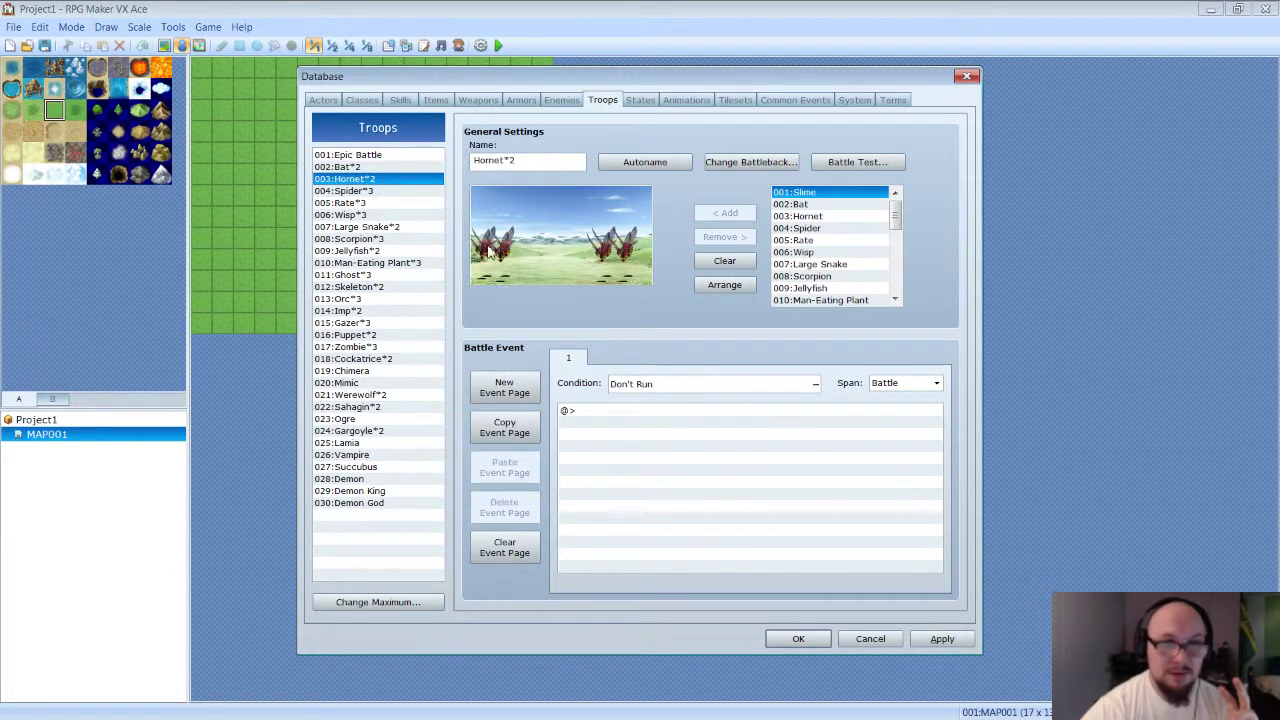
click(364, 167)
click(369, 156)
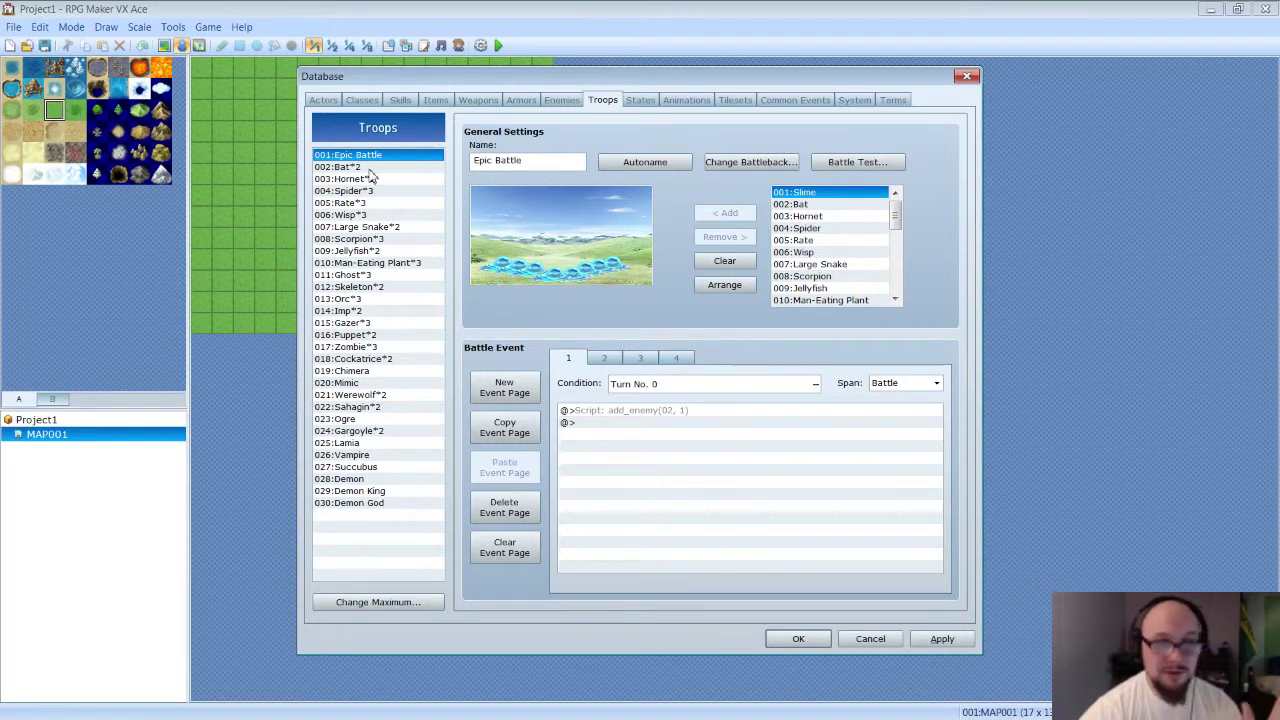
click(368, 168)
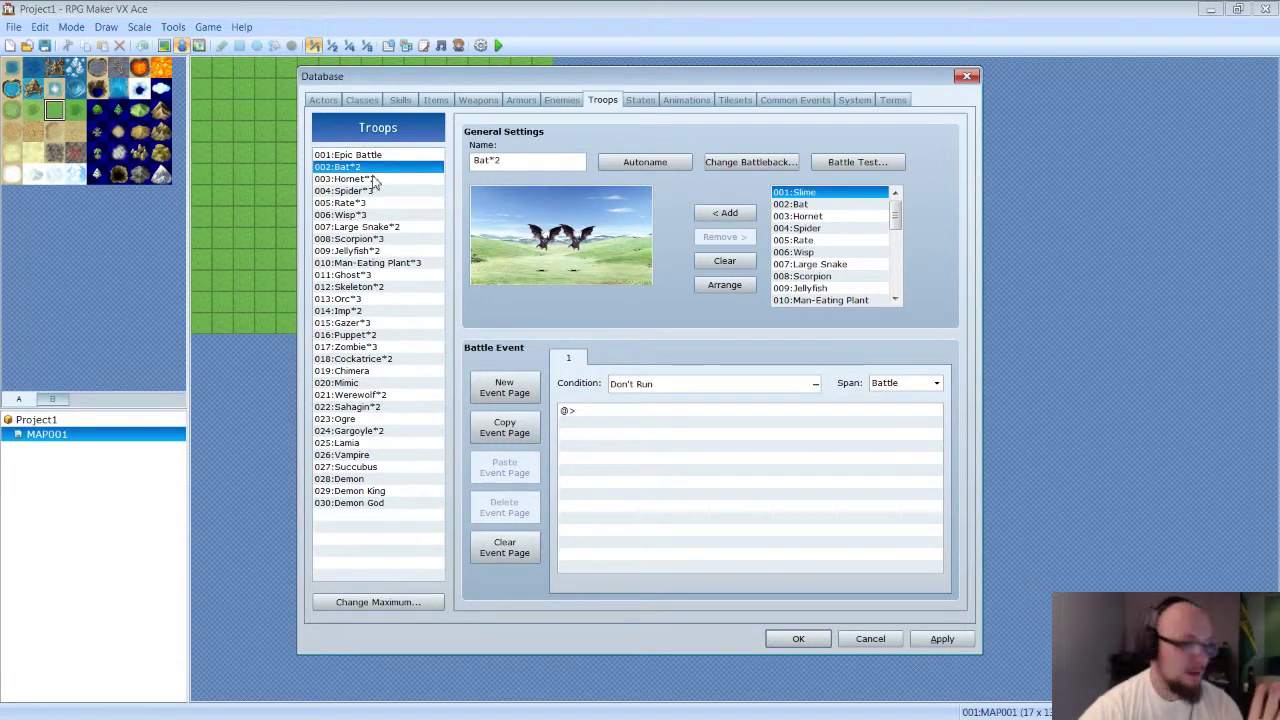
click(374, 179)
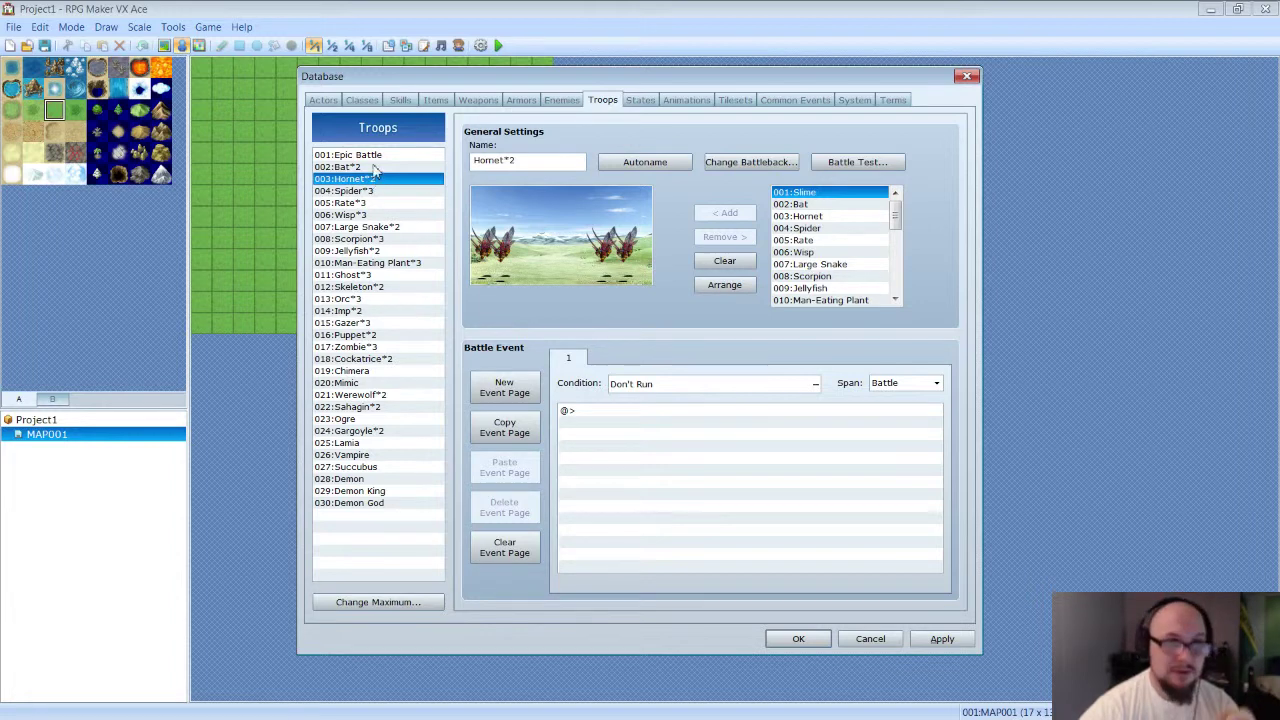
click(376, 167)
Step: Return to Epic Battle and view Battle Event page 4 with its conditional branch
click(378, 155)
click(380, 167)
click(380, 179)
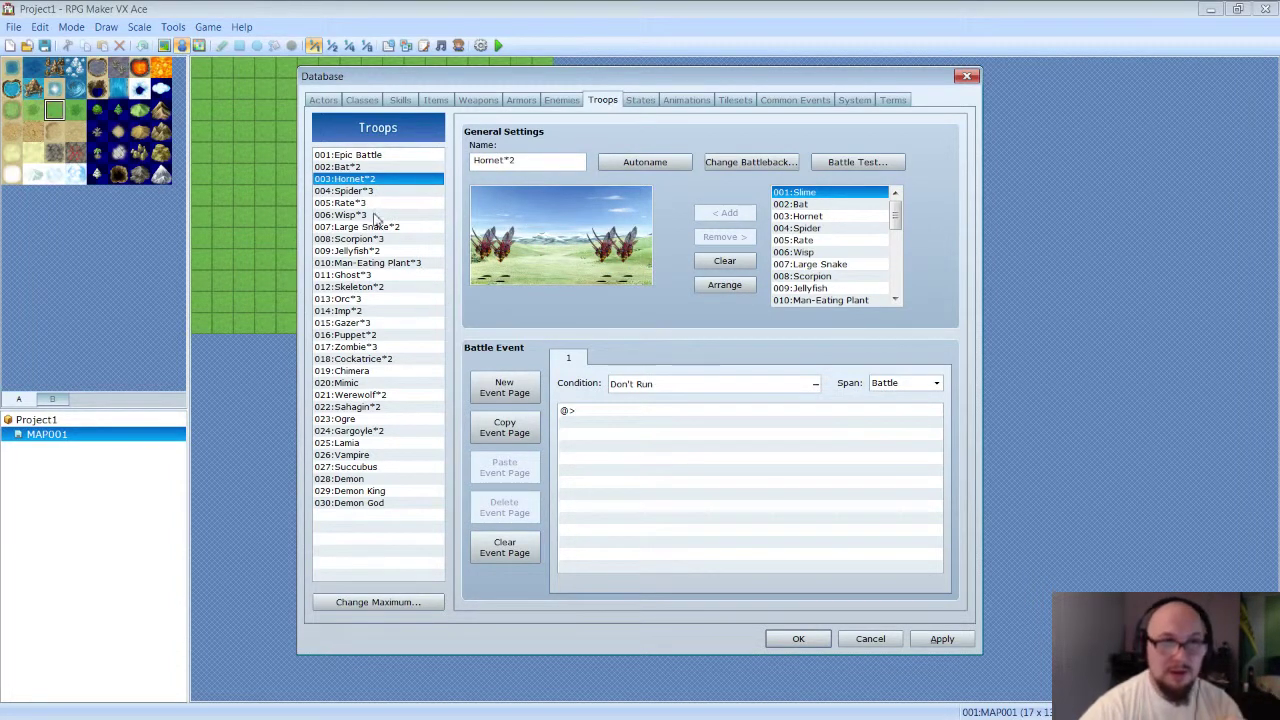
click(363, 167)
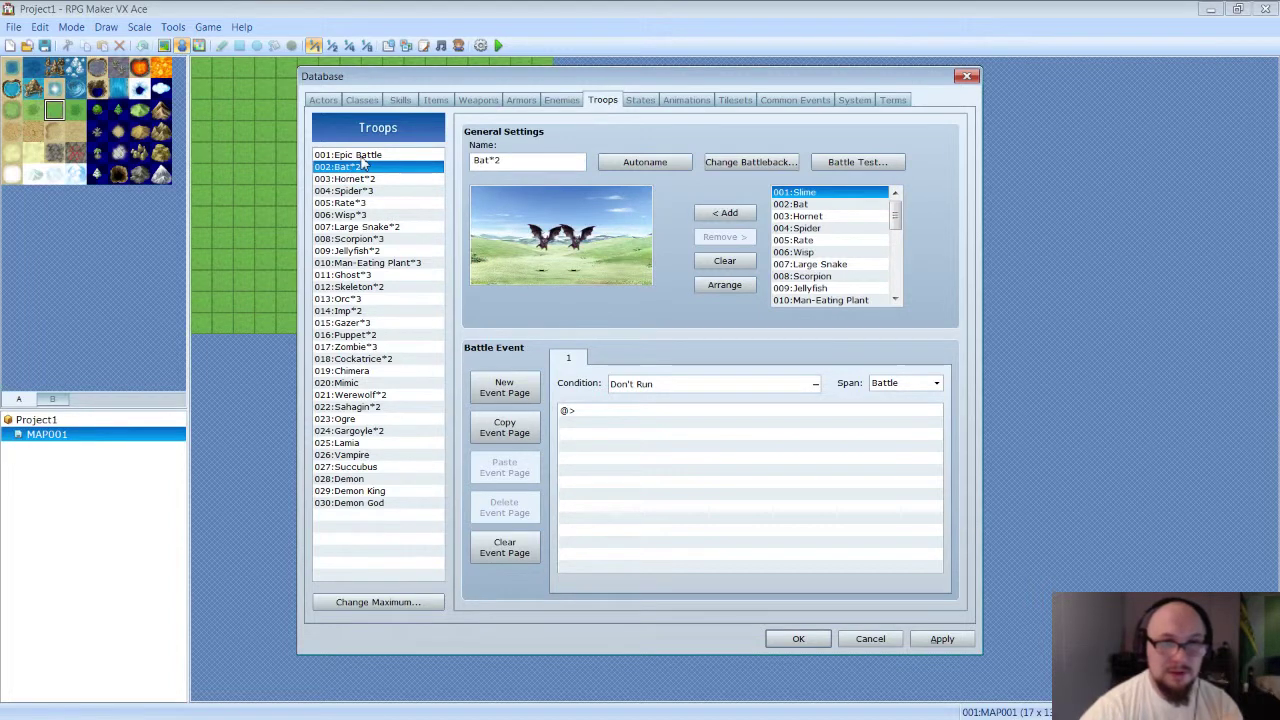
click(366, 155)
click(676, 357)
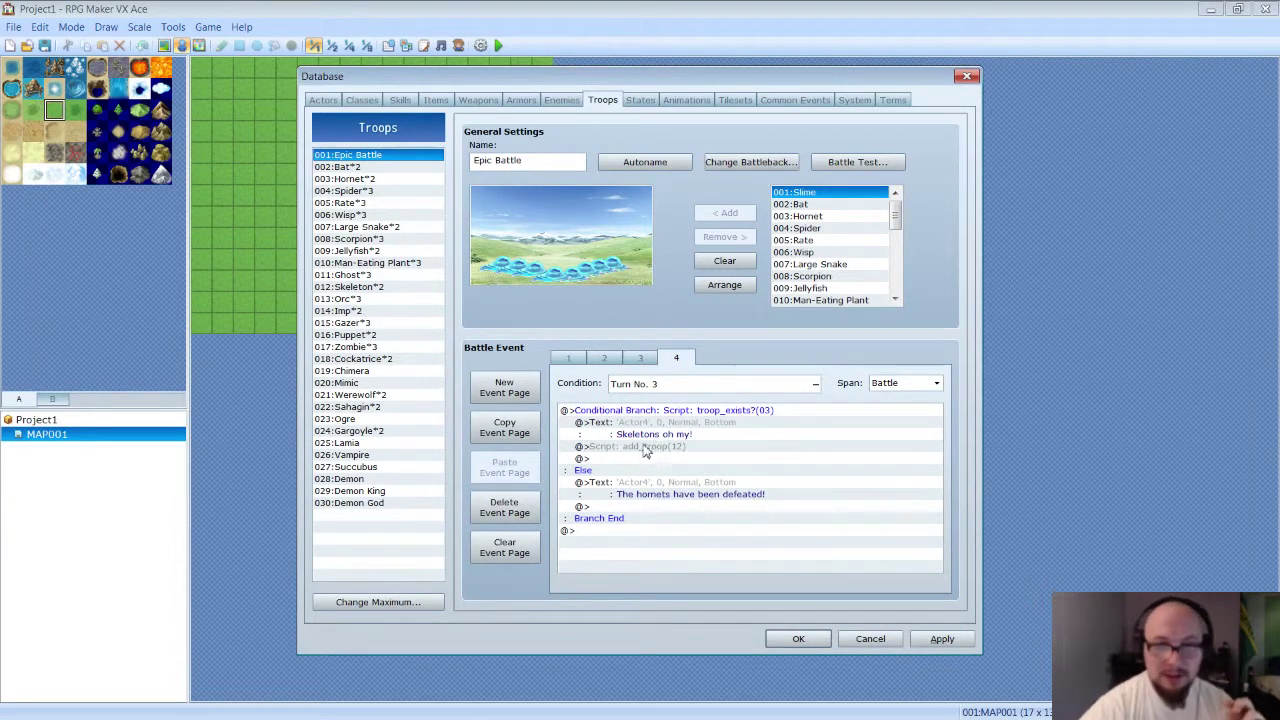
Step: Select the conditional branch, its Else line, then the add_troop(12) script line
click(762, 410)
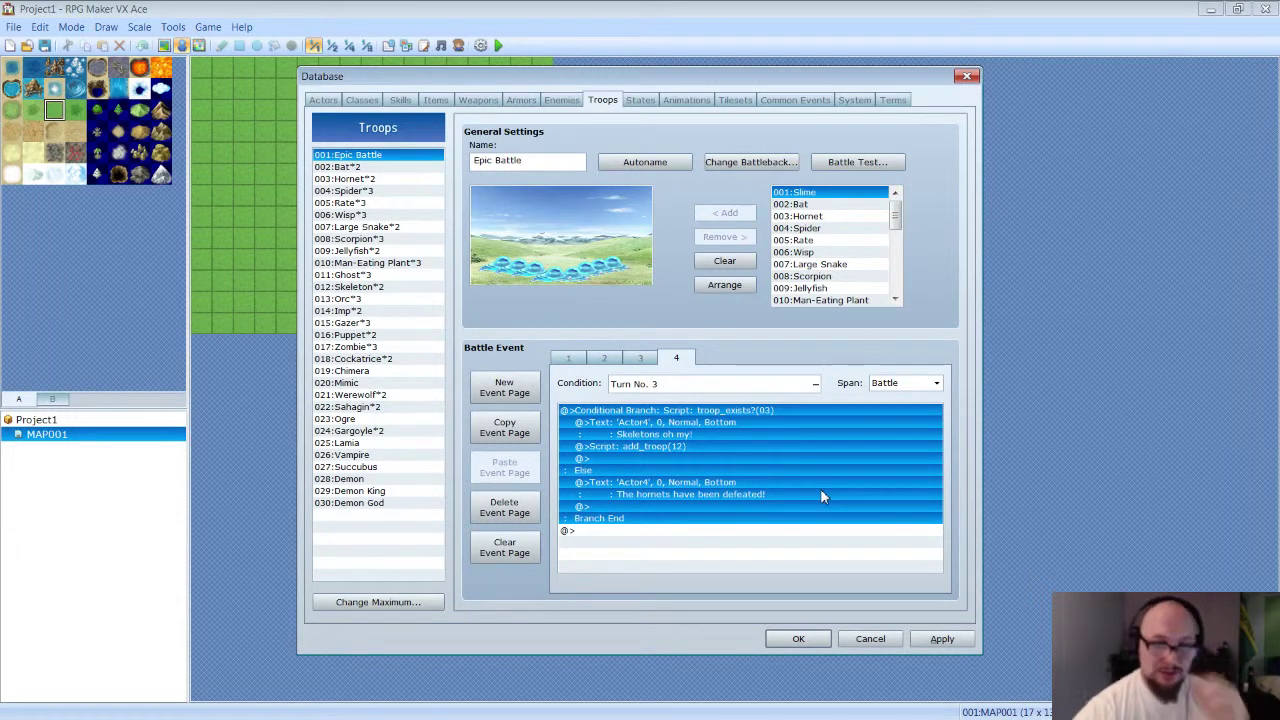
click(707, 469)
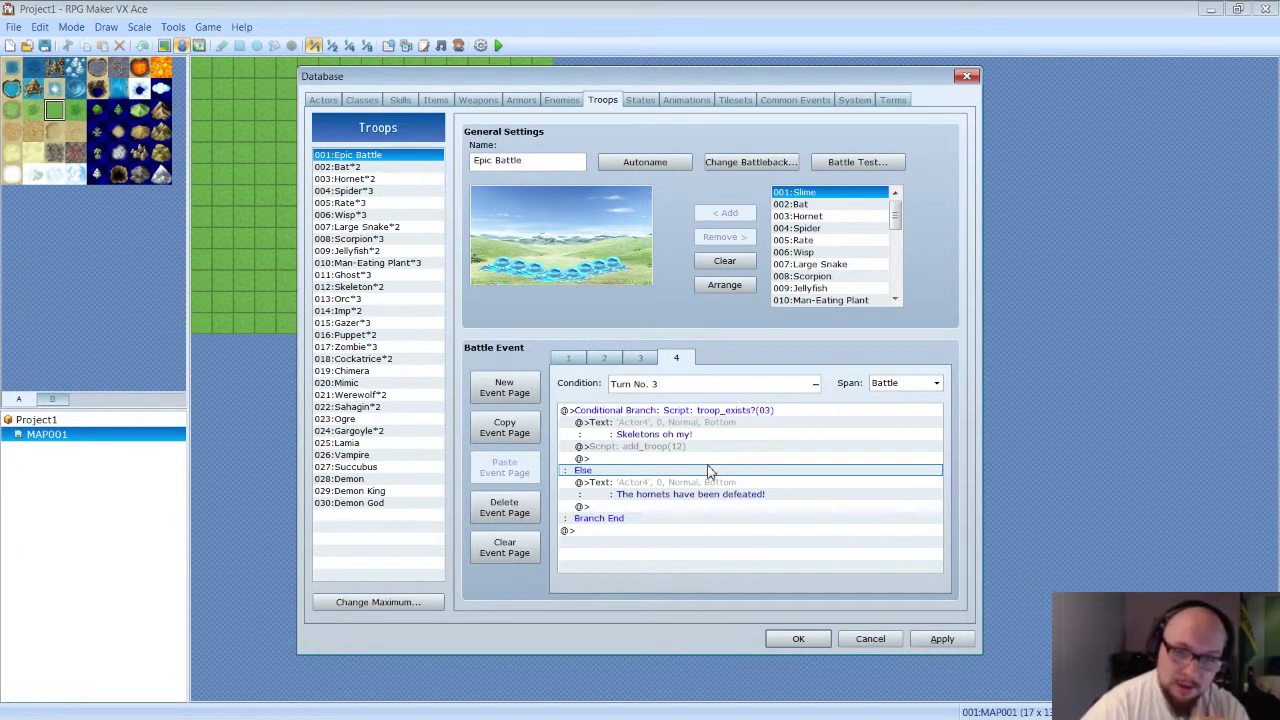
click(641, 448)
Step: Insert a Script command remove_troop(03) directly above add_troop(12) in the branch
right_click(653, 449)
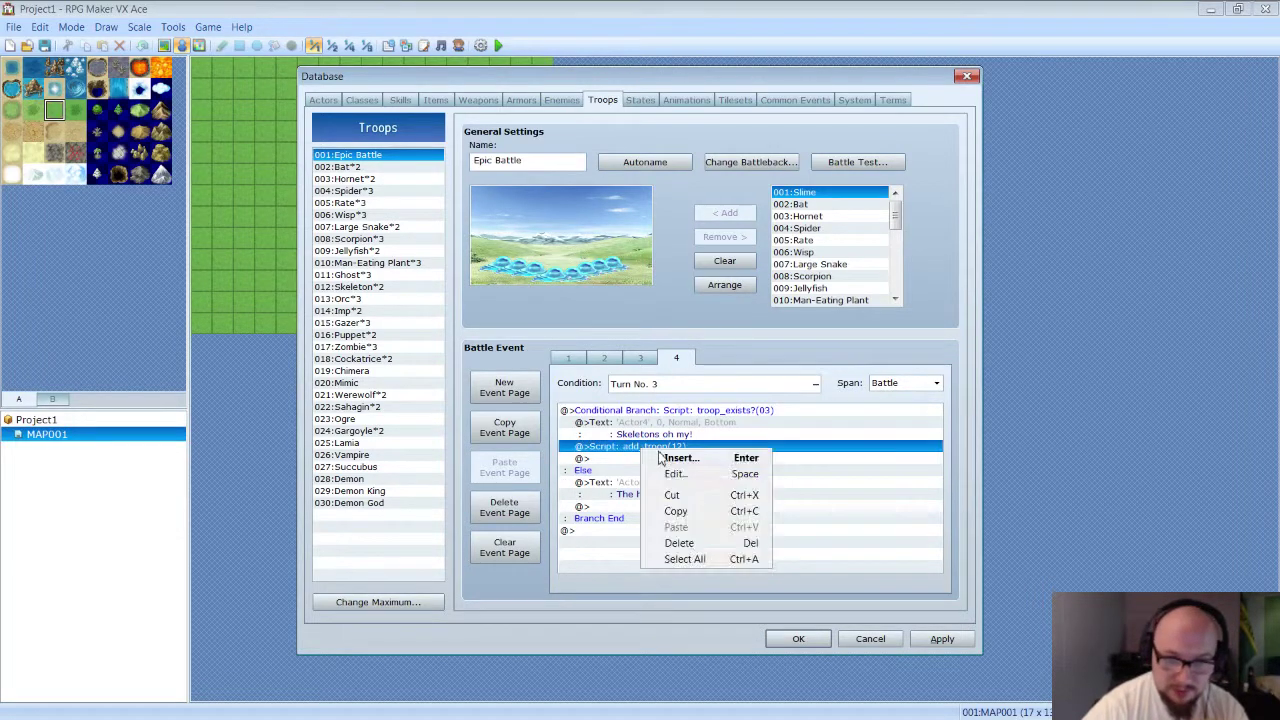
click(675, 458)
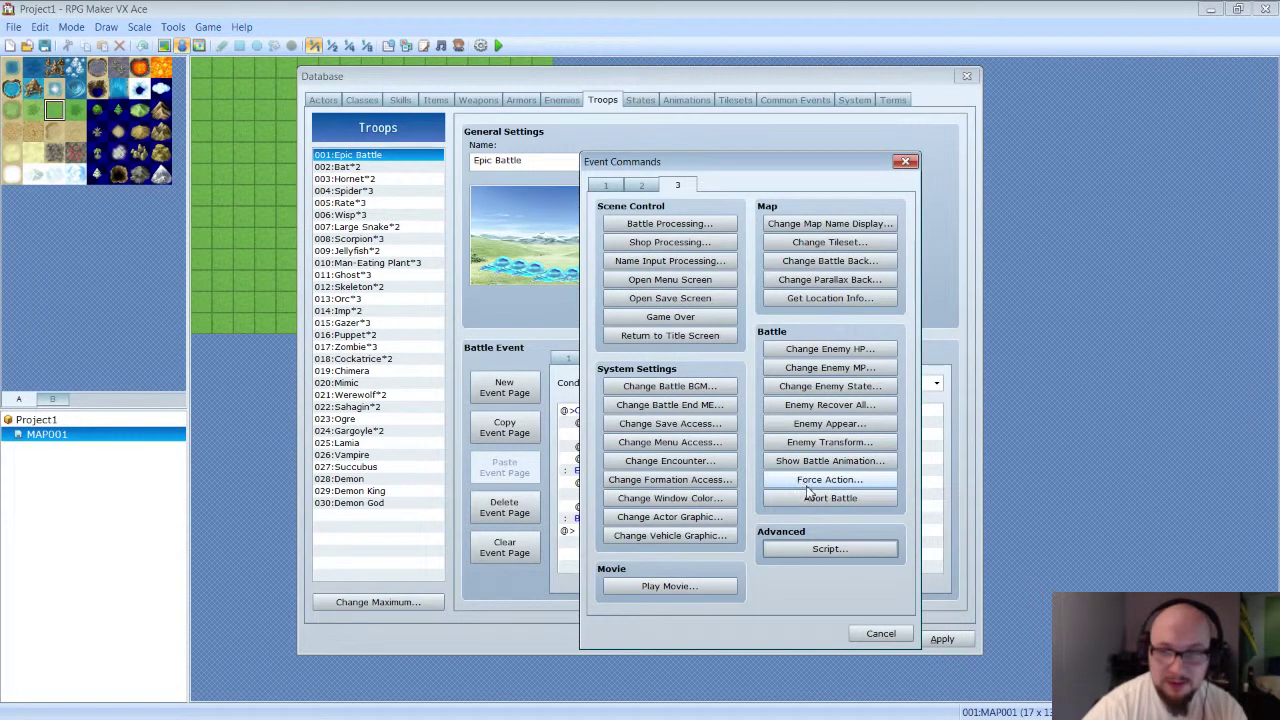
click(808, 548)
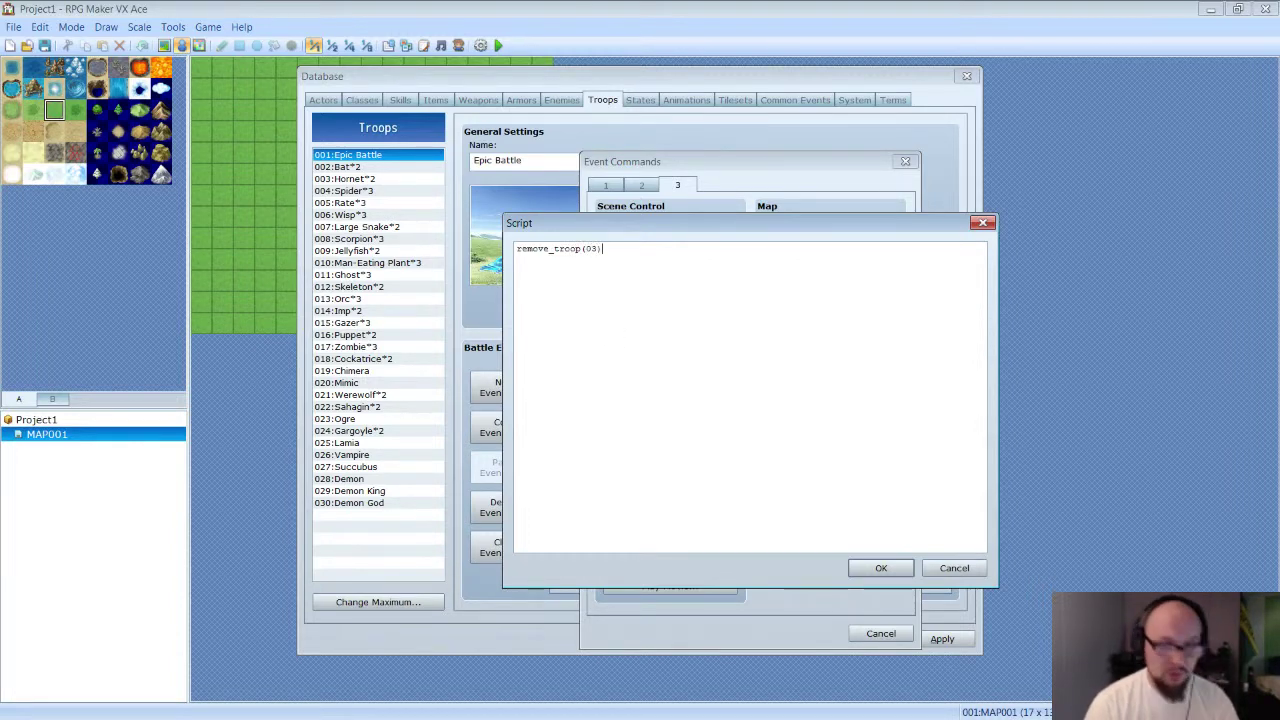
click(879, 568)
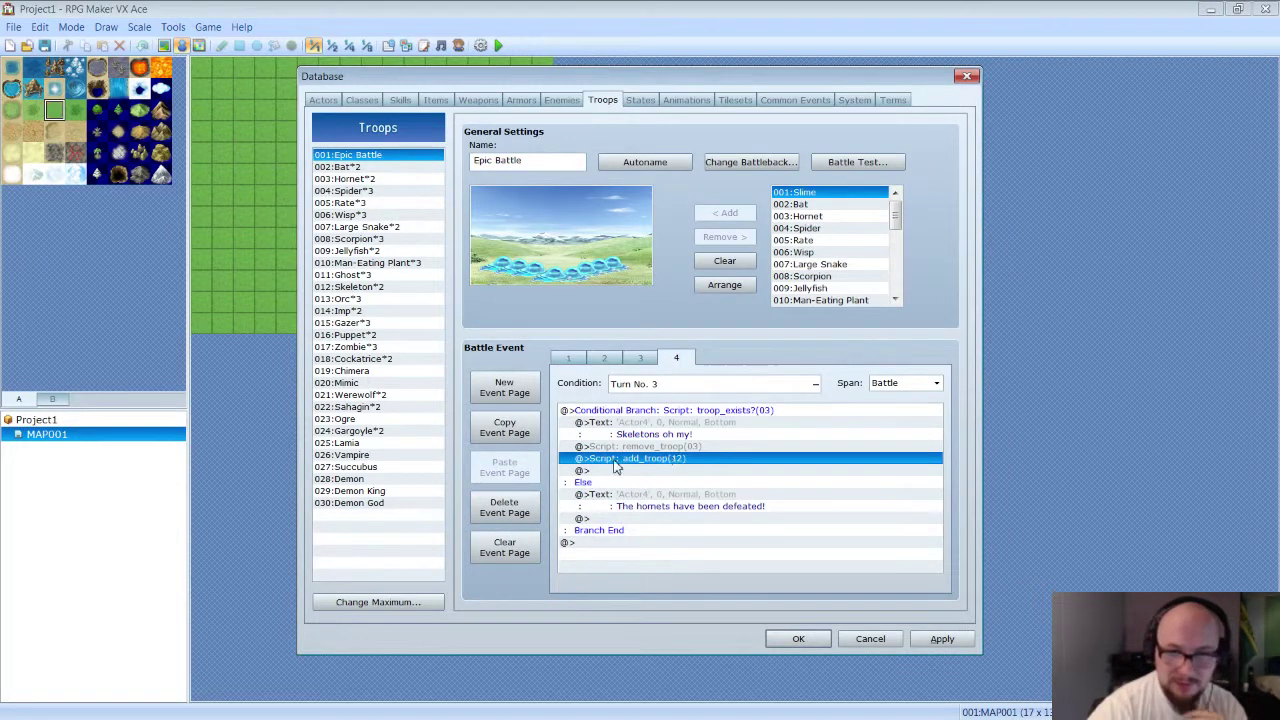
click(640, 448)
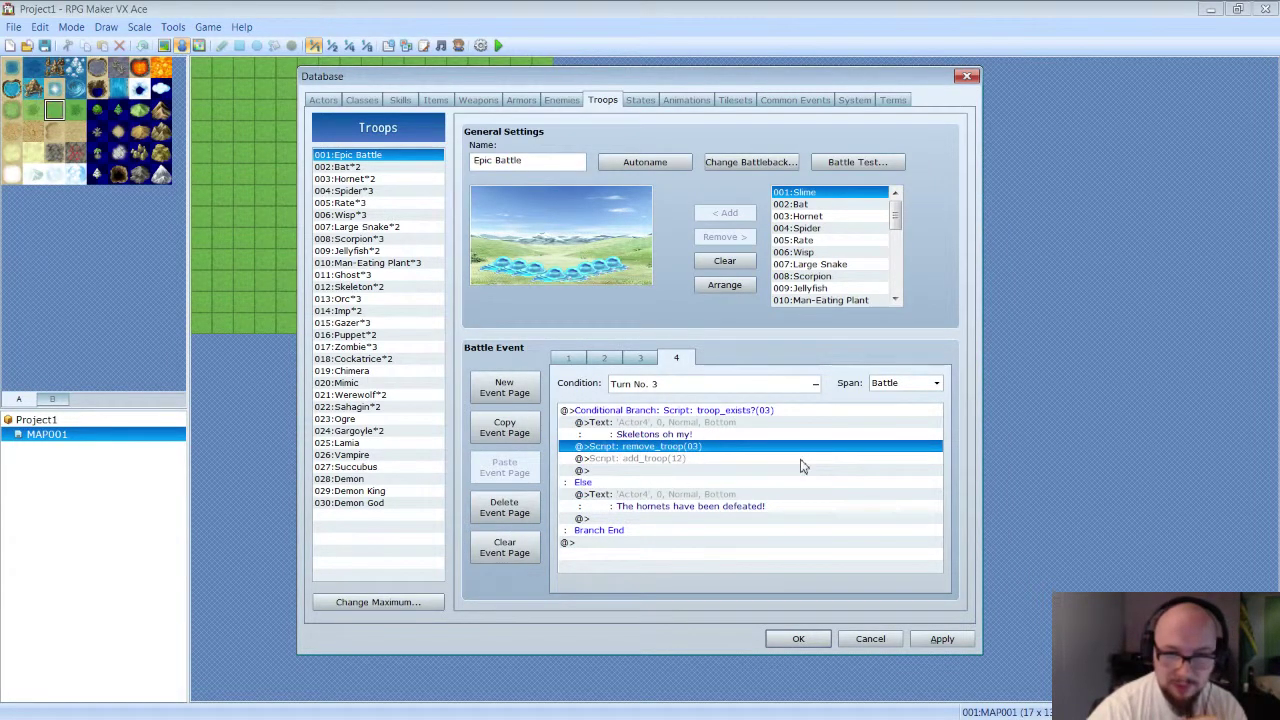
click(606, 459)
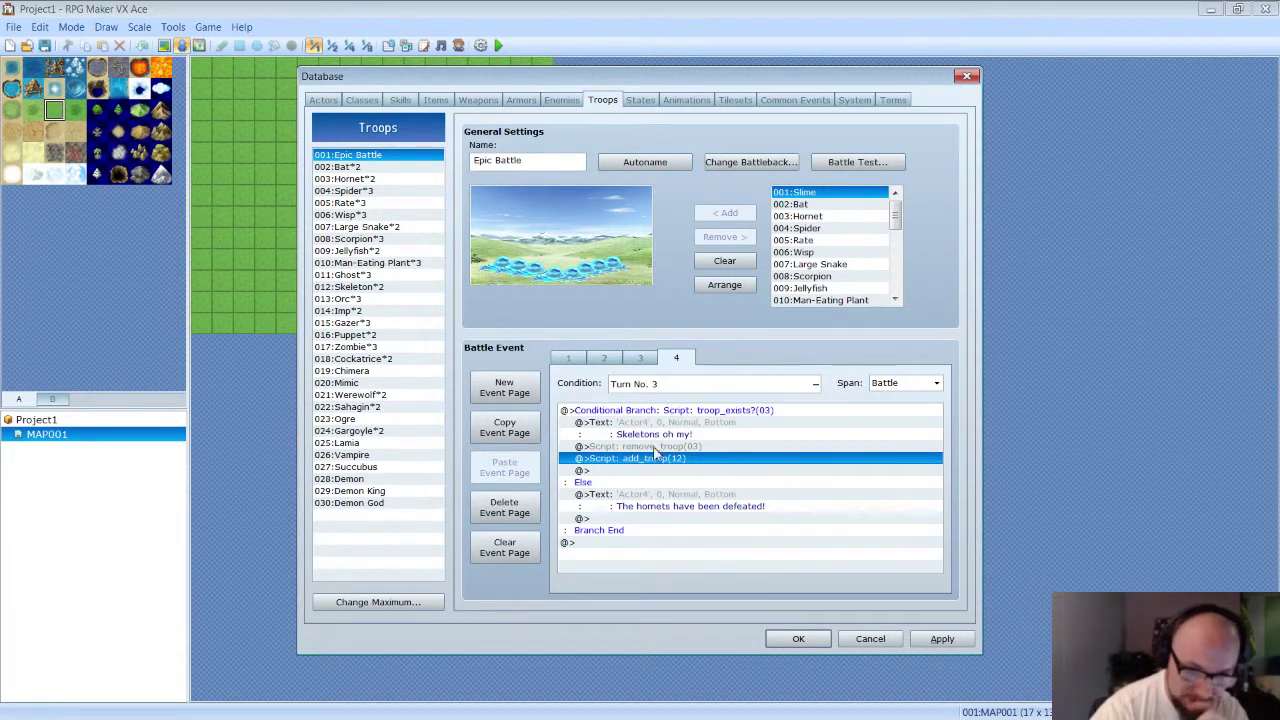
Step: Flip through the event pages, checking turn 1's bat message and add_enemy(02, 2) call
click(640, 360)
click(606, 360)
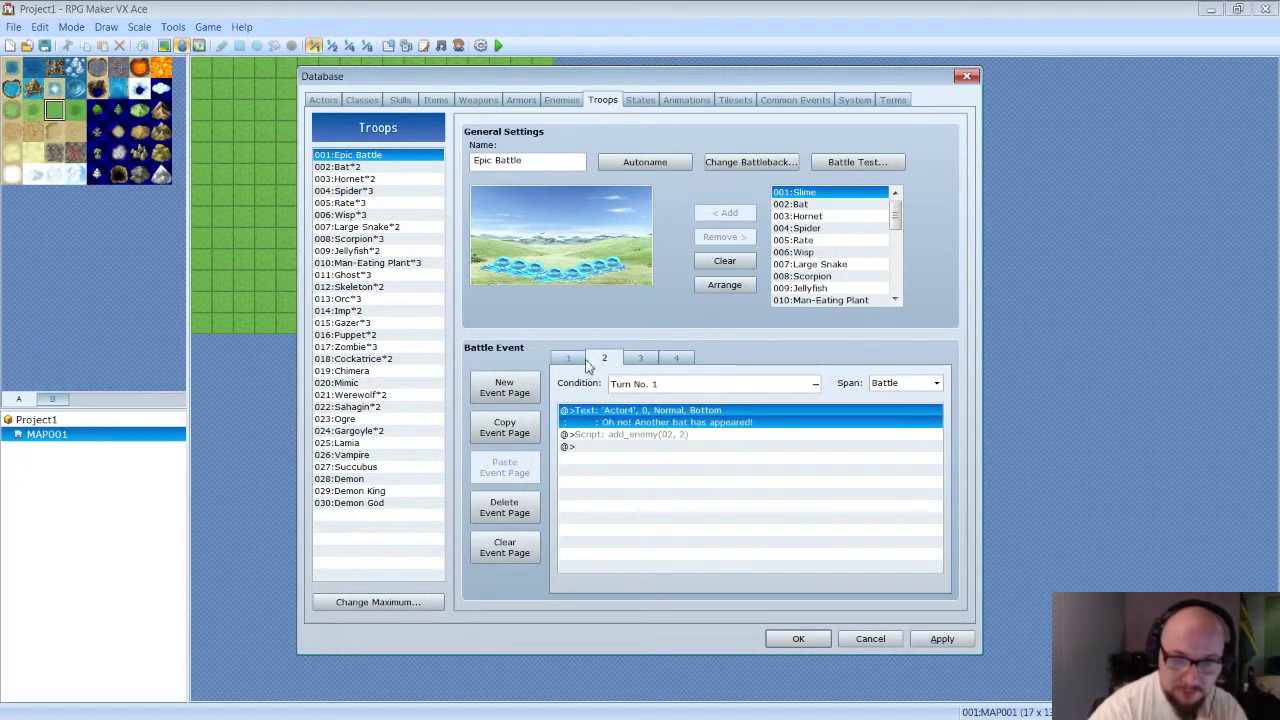
click(569, 360)
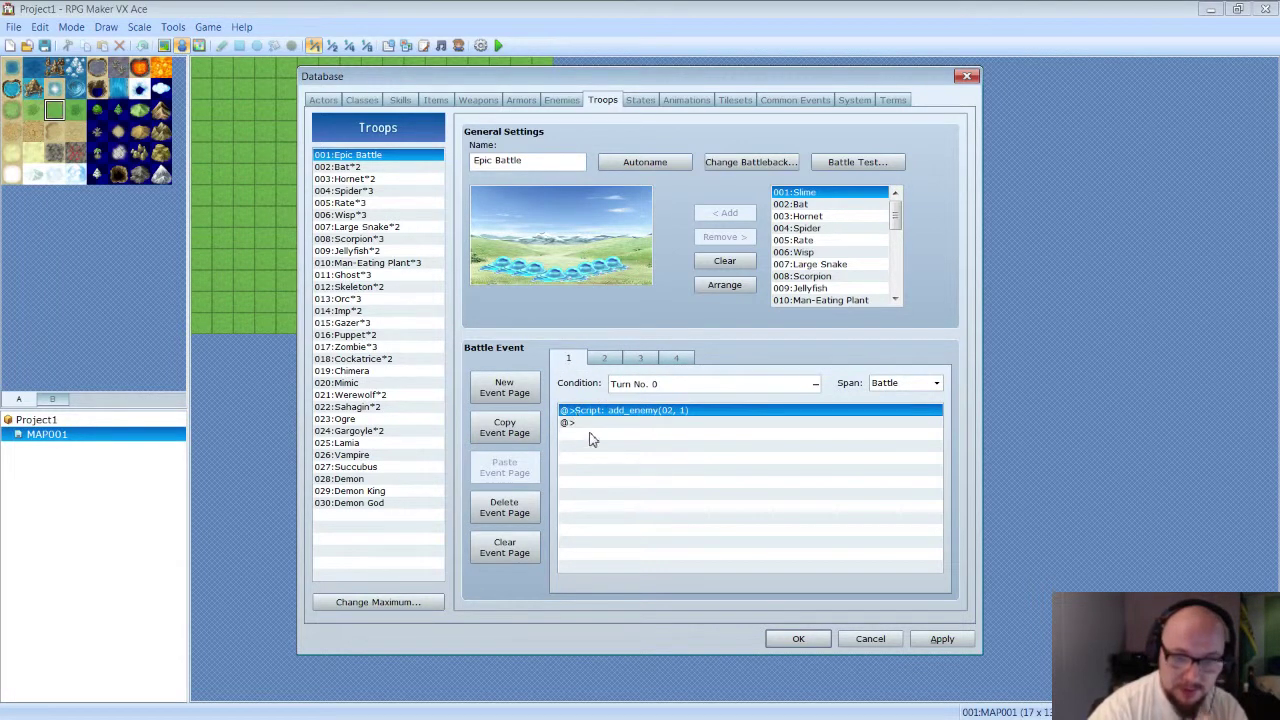
click(604, 360)
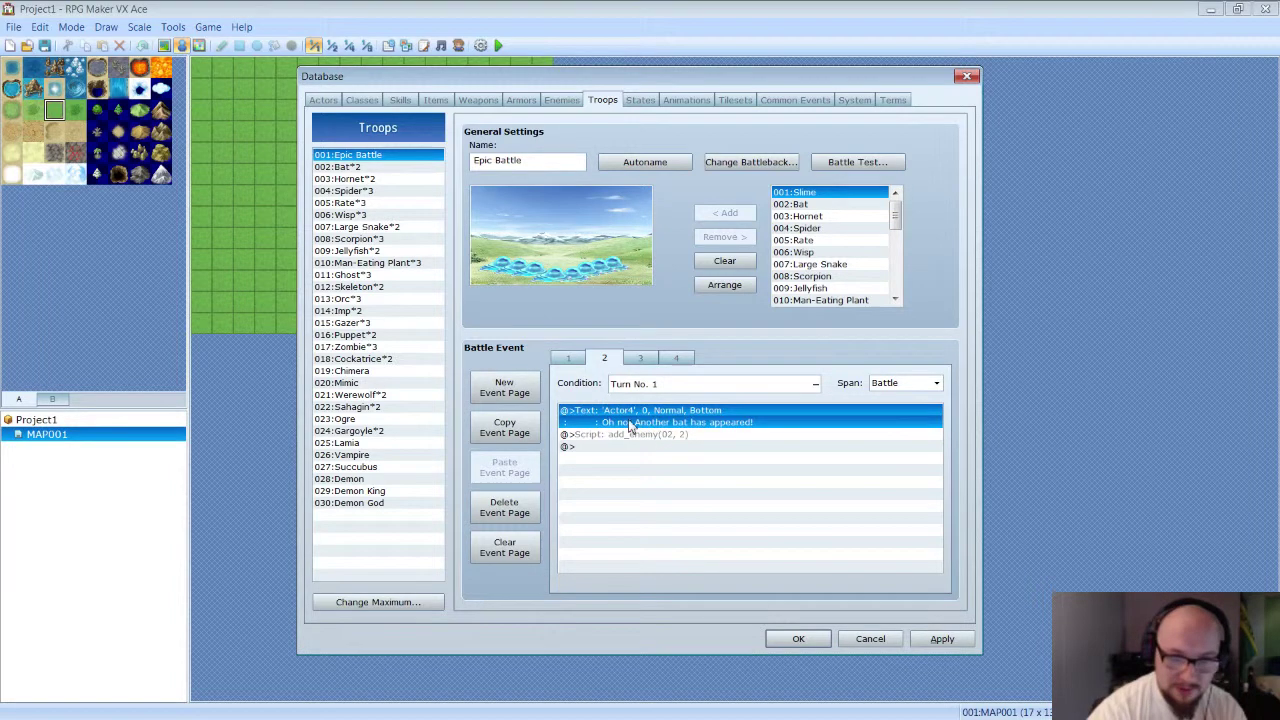
click(684, 436)
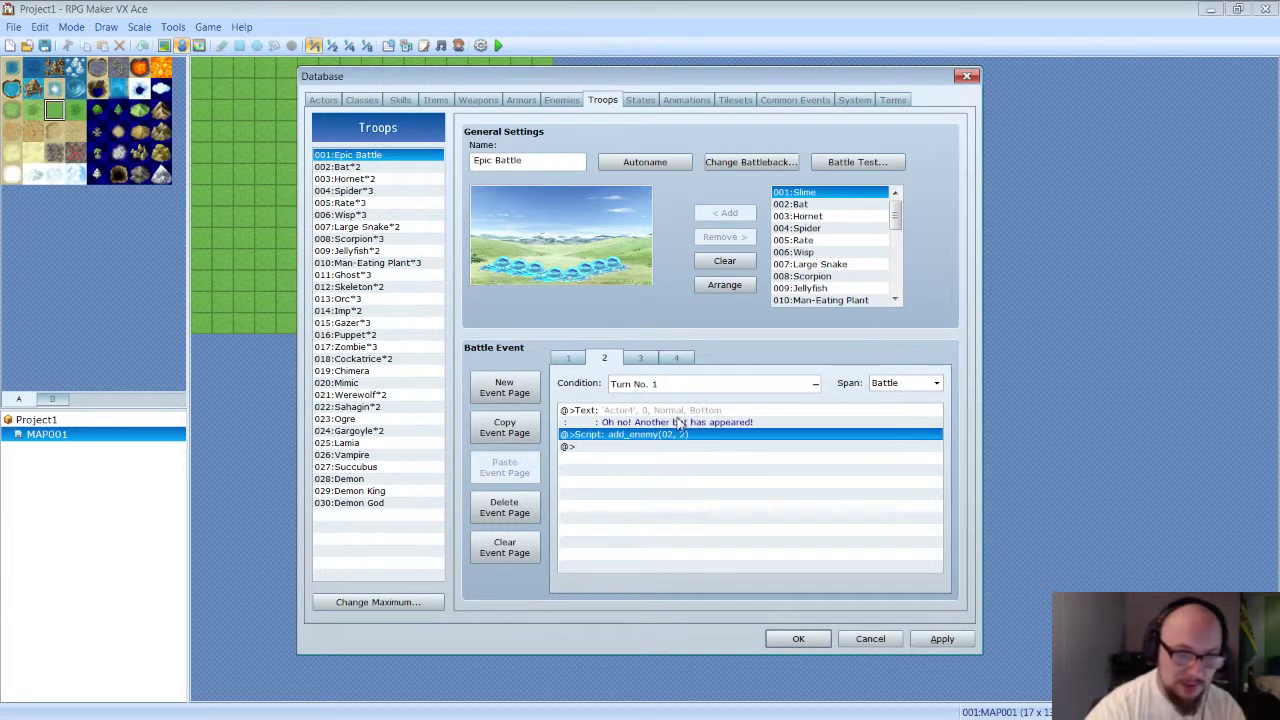
click(680, 418)
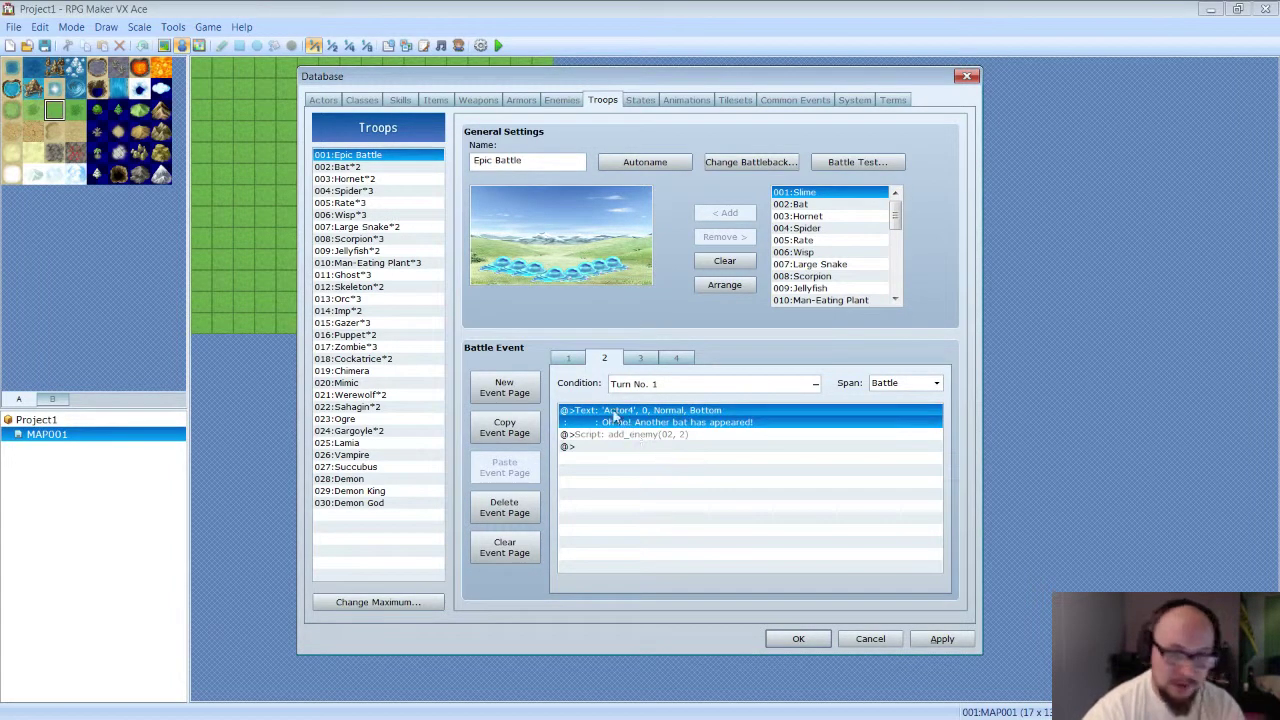
click(574, 362)
click(600, 362)
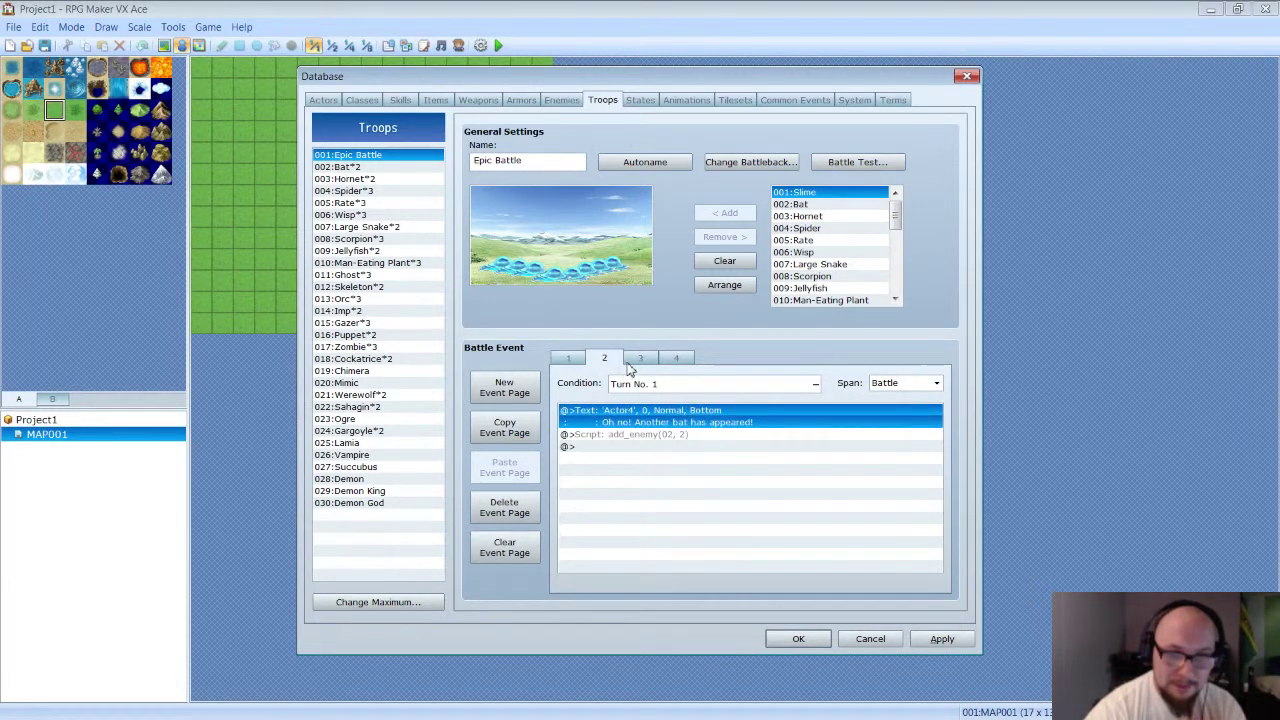
Step: Check turn 2's add_troop(03) call, the Hornet*2 troop, and the slimes in the preview
click(638, 360)
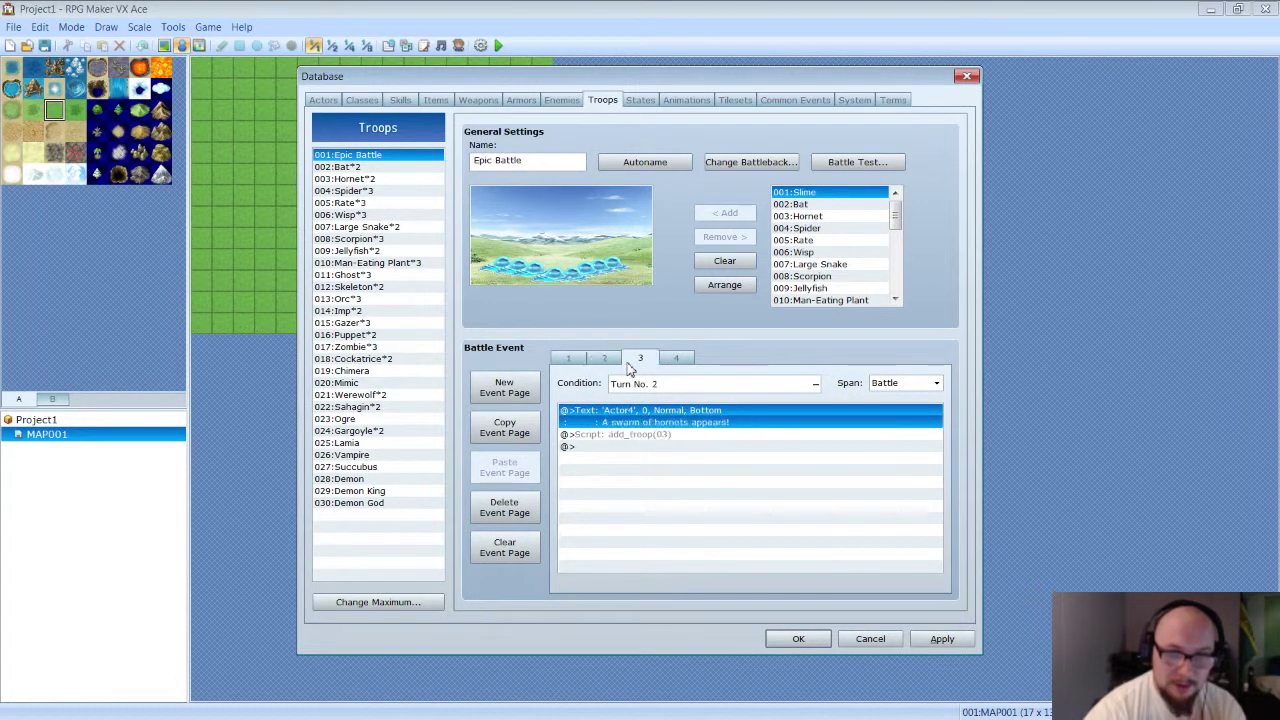
click(654, 437)
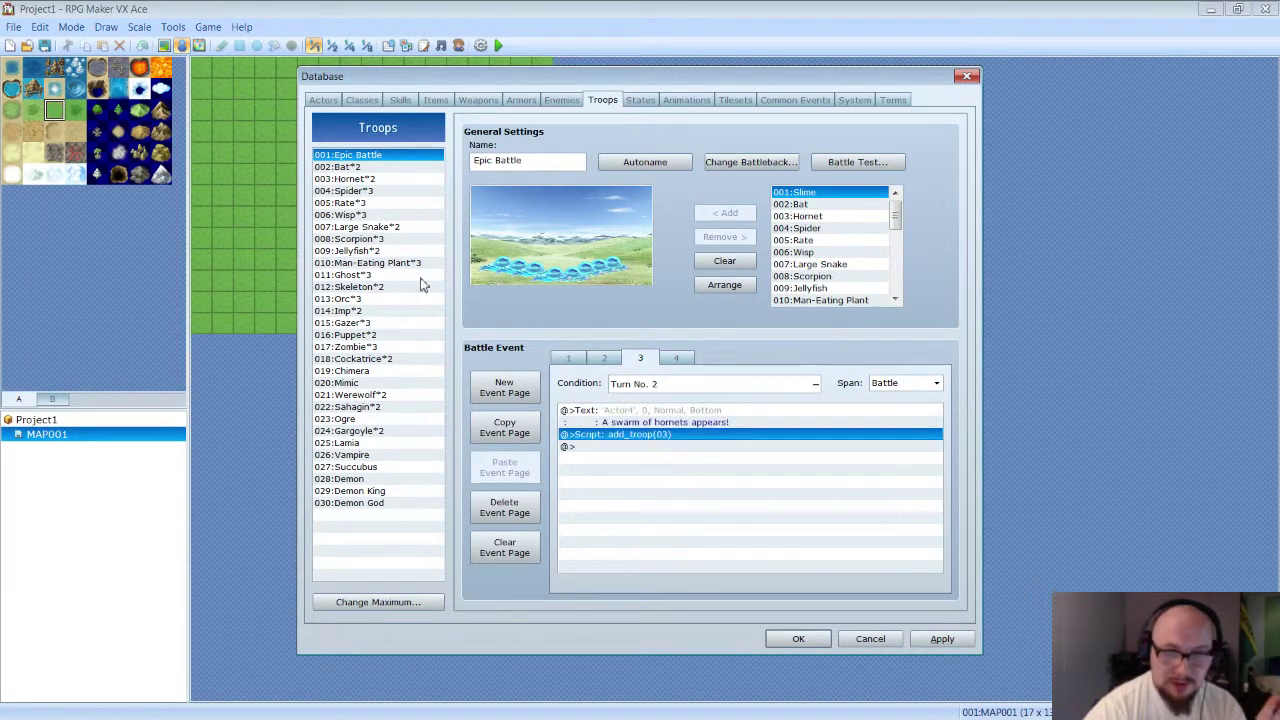
click(372, 180)
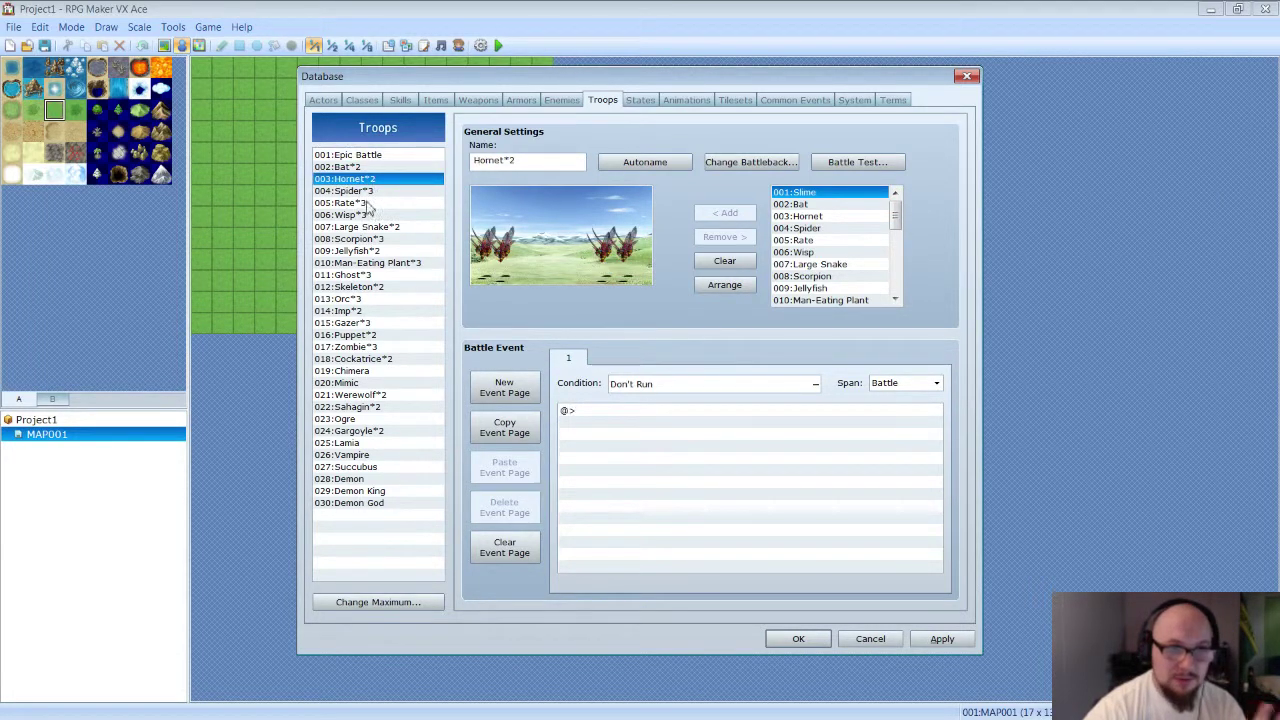
click(392, 155)
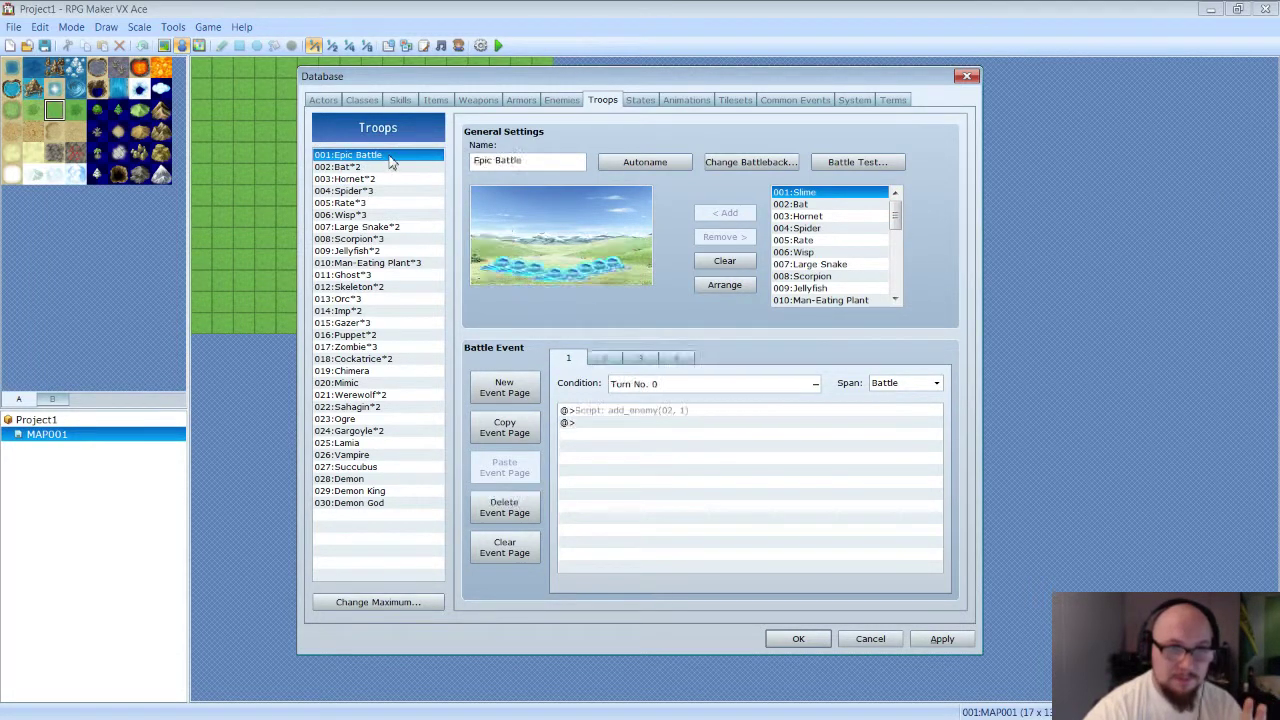
click(557, 277)
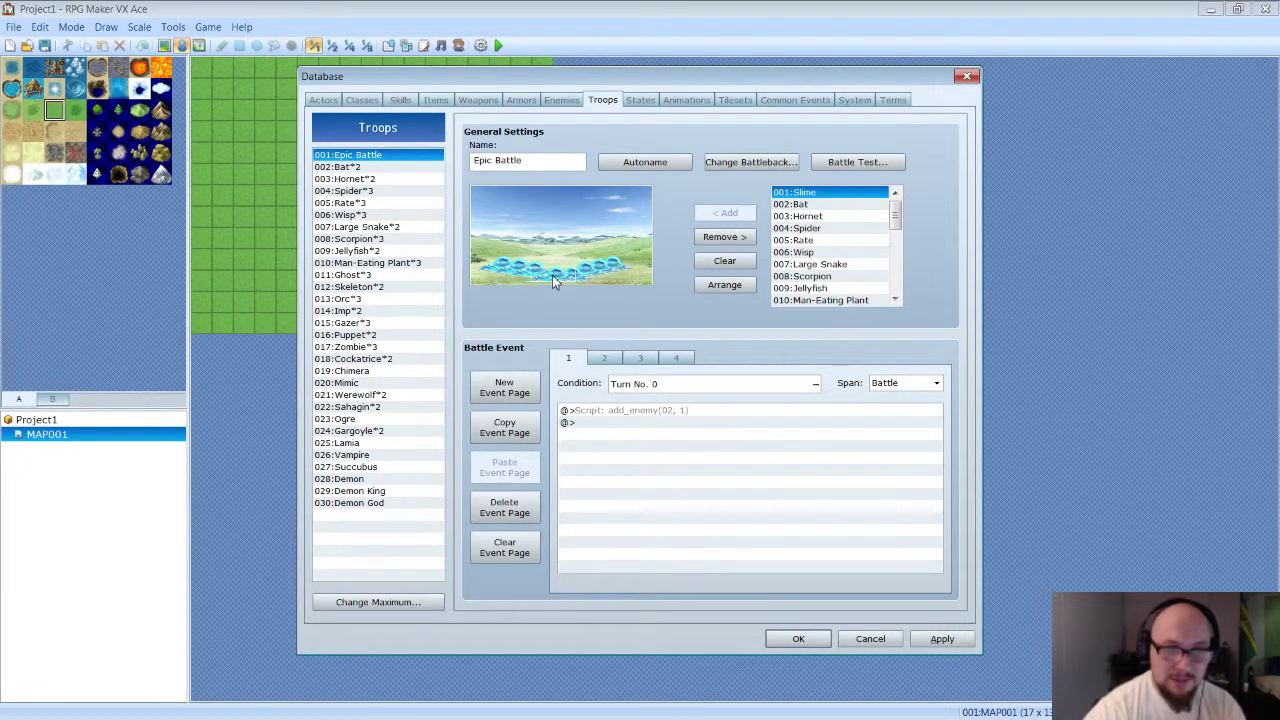
click(549, 271)
click(503, 260)
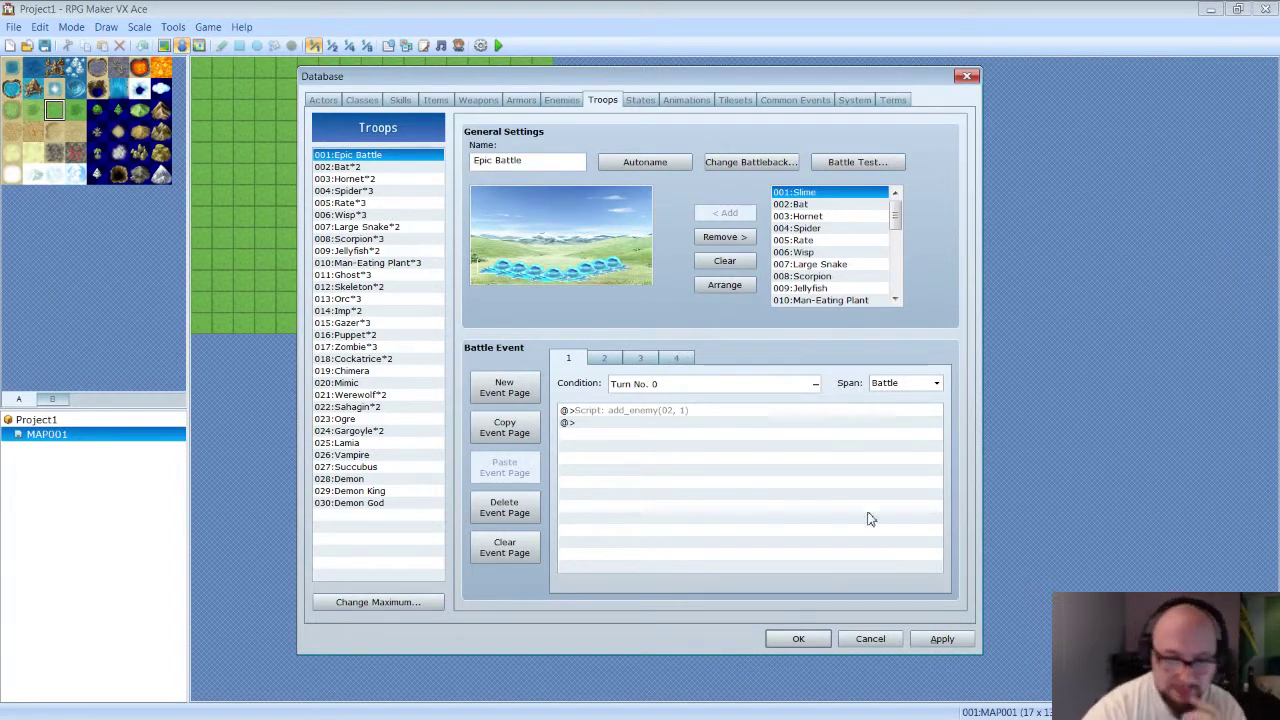
Step: Open the turn-3 page and select its troop_exists?(03) conditional branch block
click(646, 359)
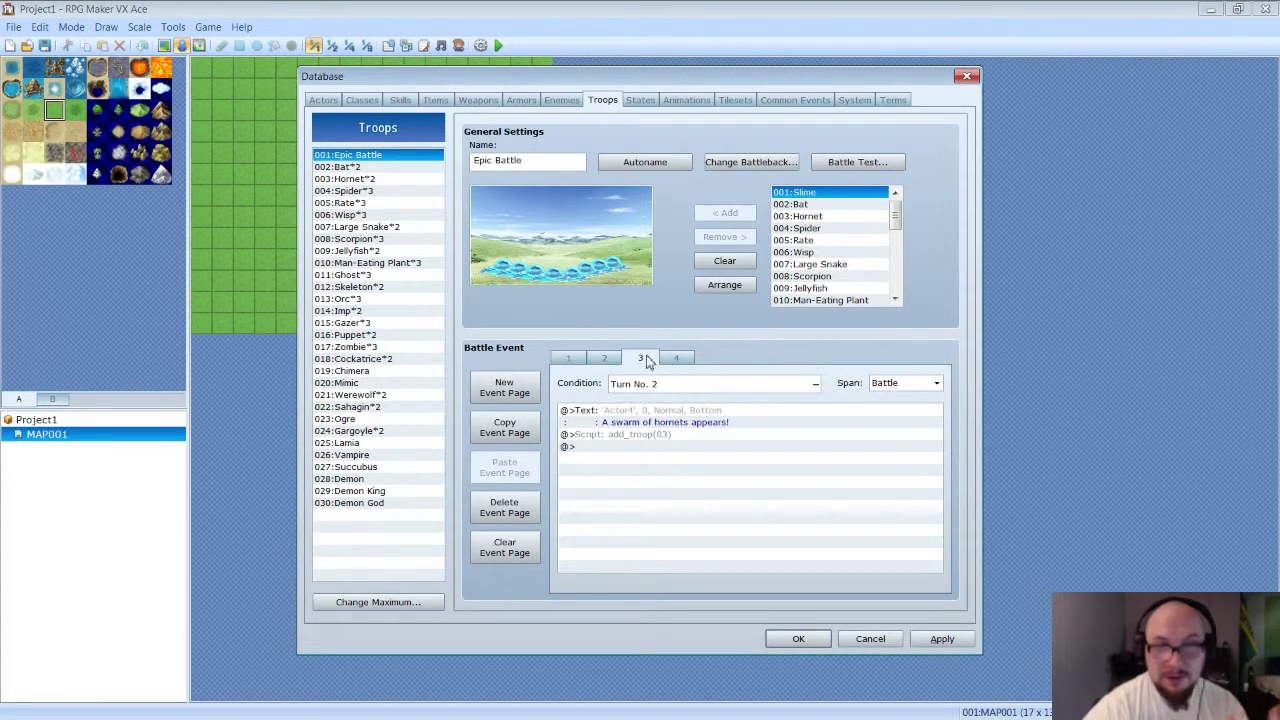
click(676, 358)
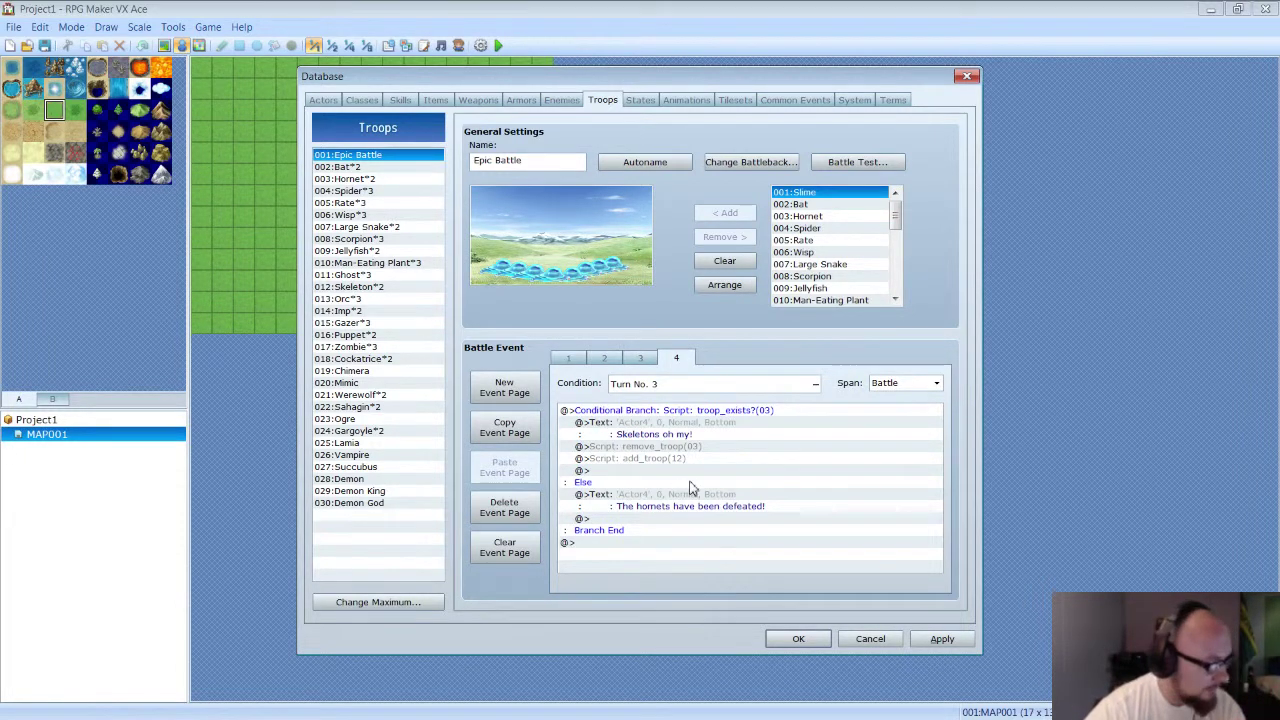
click(632, 497)
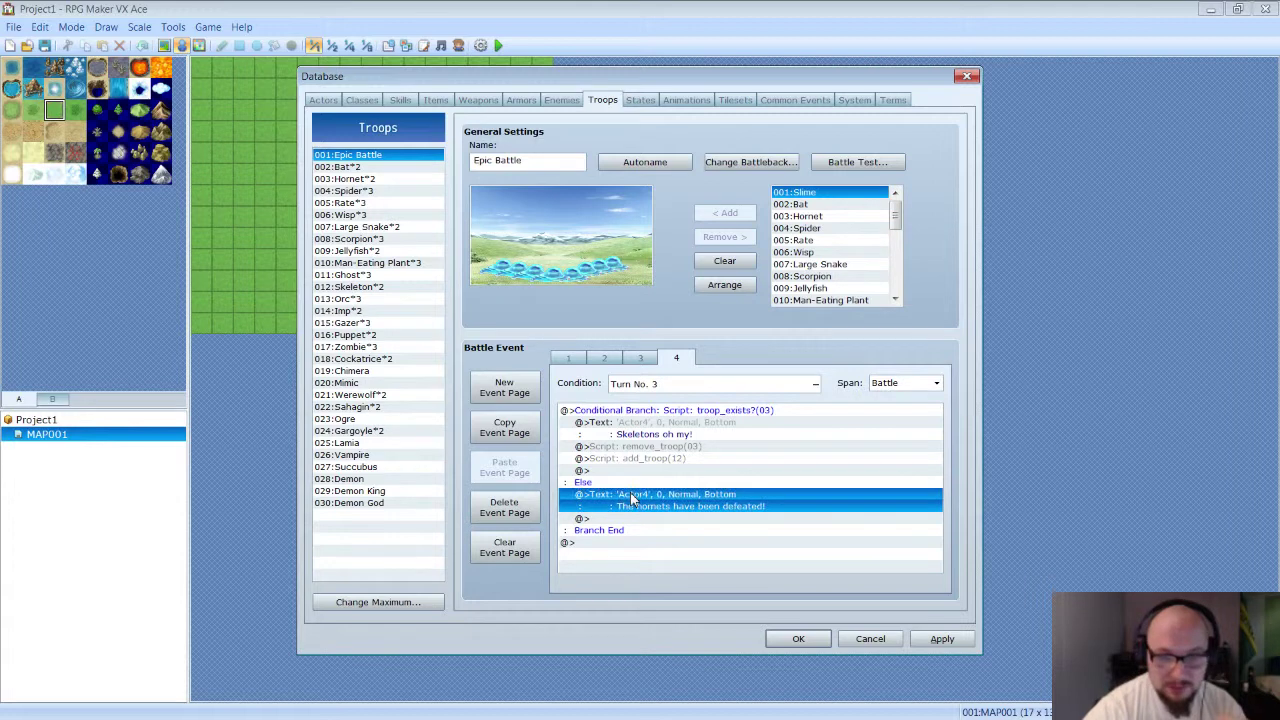
click(673, 460)
click(715, 422)
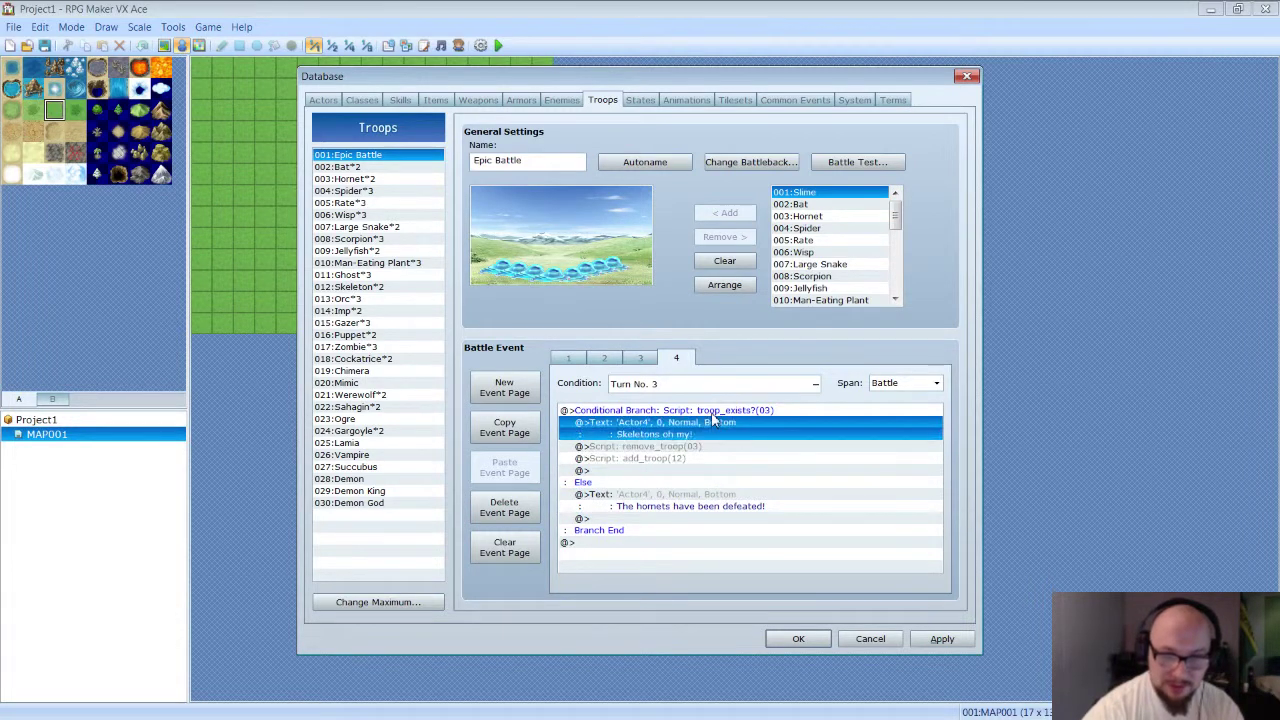
click(713, 412)
right_click(713, 412)
click(750, 439)
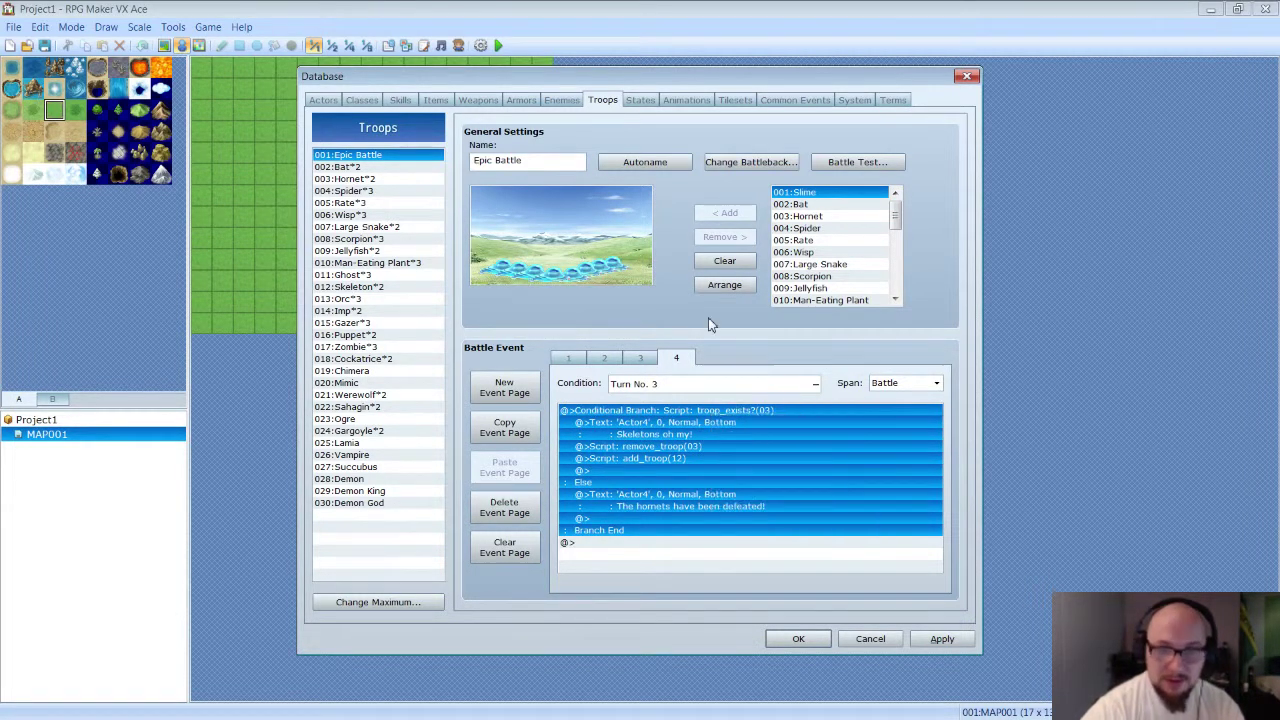
Step: Inspect the branch's script condition, highlighting the (03) troop id in troop_exists?(03)
double_click(720, 410)
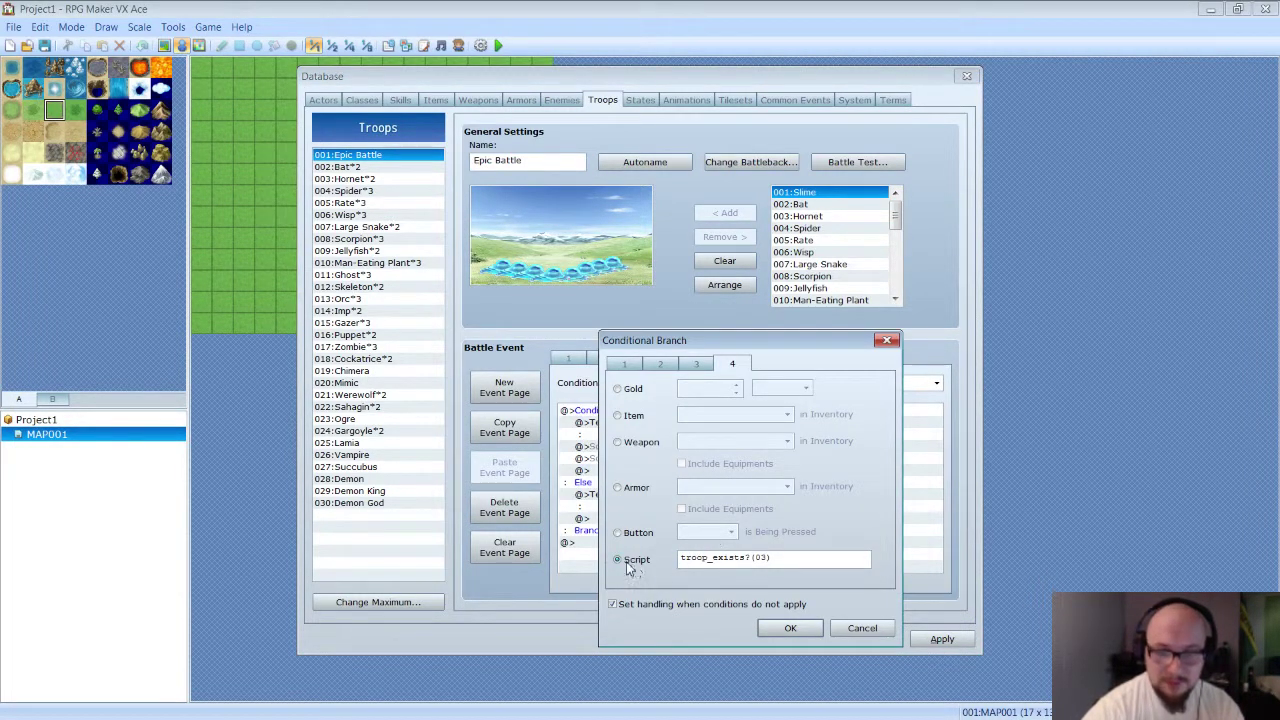
click(790, 628)
click(749, 446)
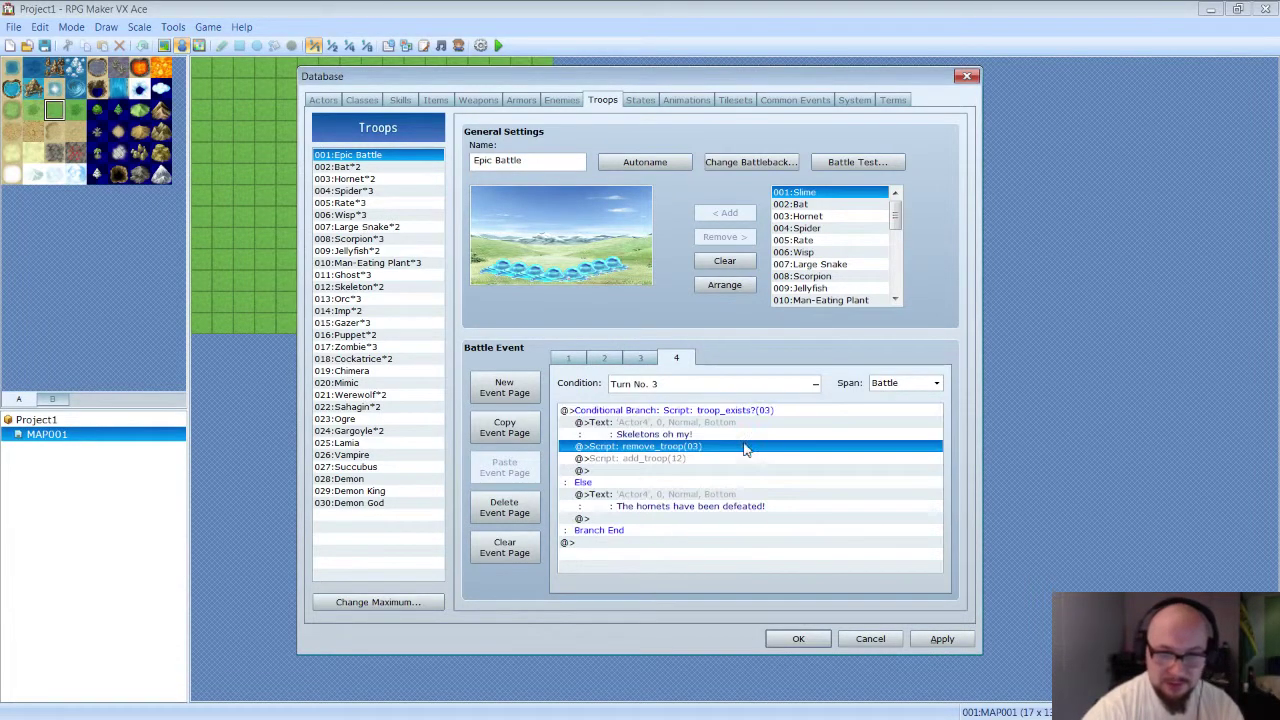
click(728, 412)
right_click(720, 412)
click(760, 437)
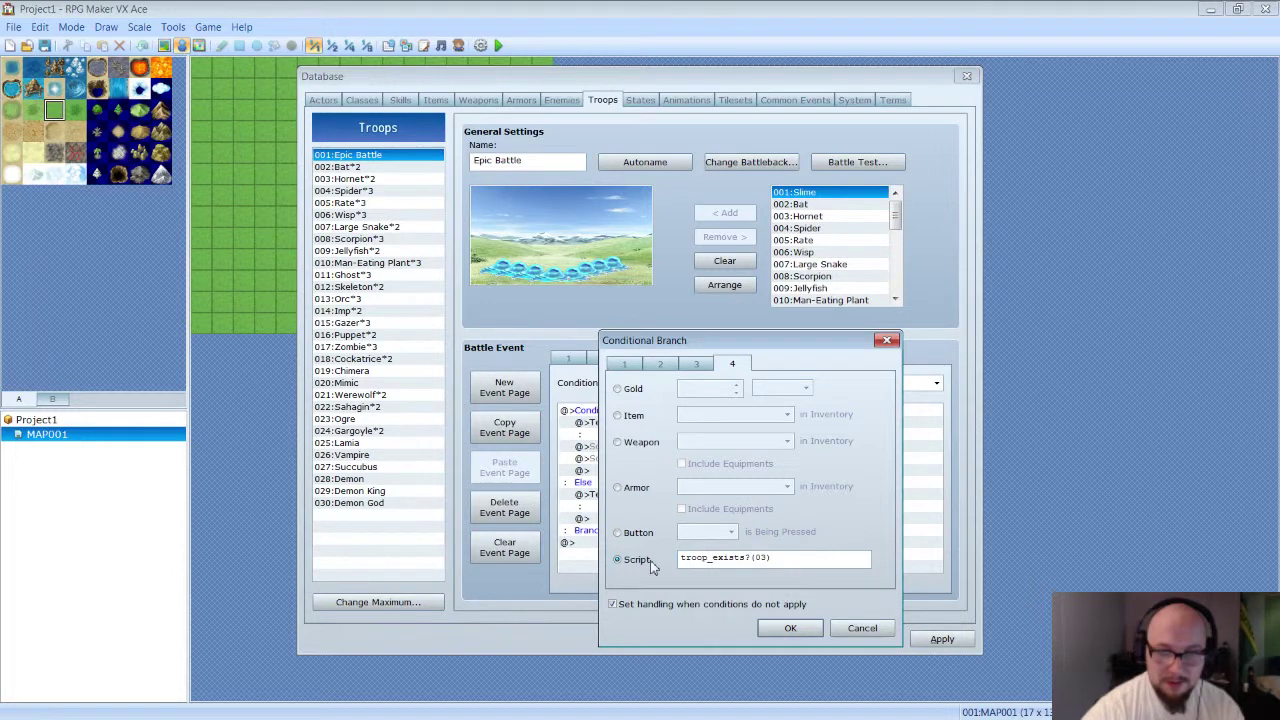
double_click(768, 557)
drag(750, 557, 800, 562)
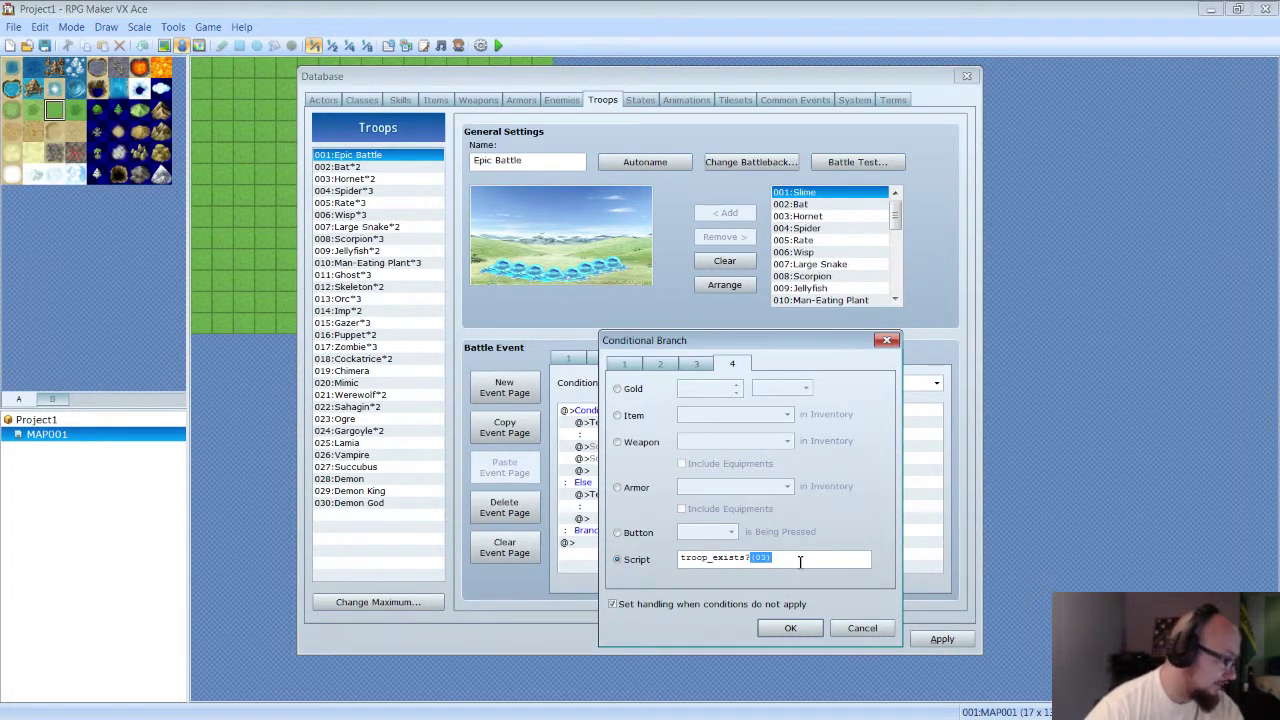
click(790, 627)
Step: Review the branch commands and the Skeleton*2 troop, then apply the Epic Battle changes
click(656, 428)
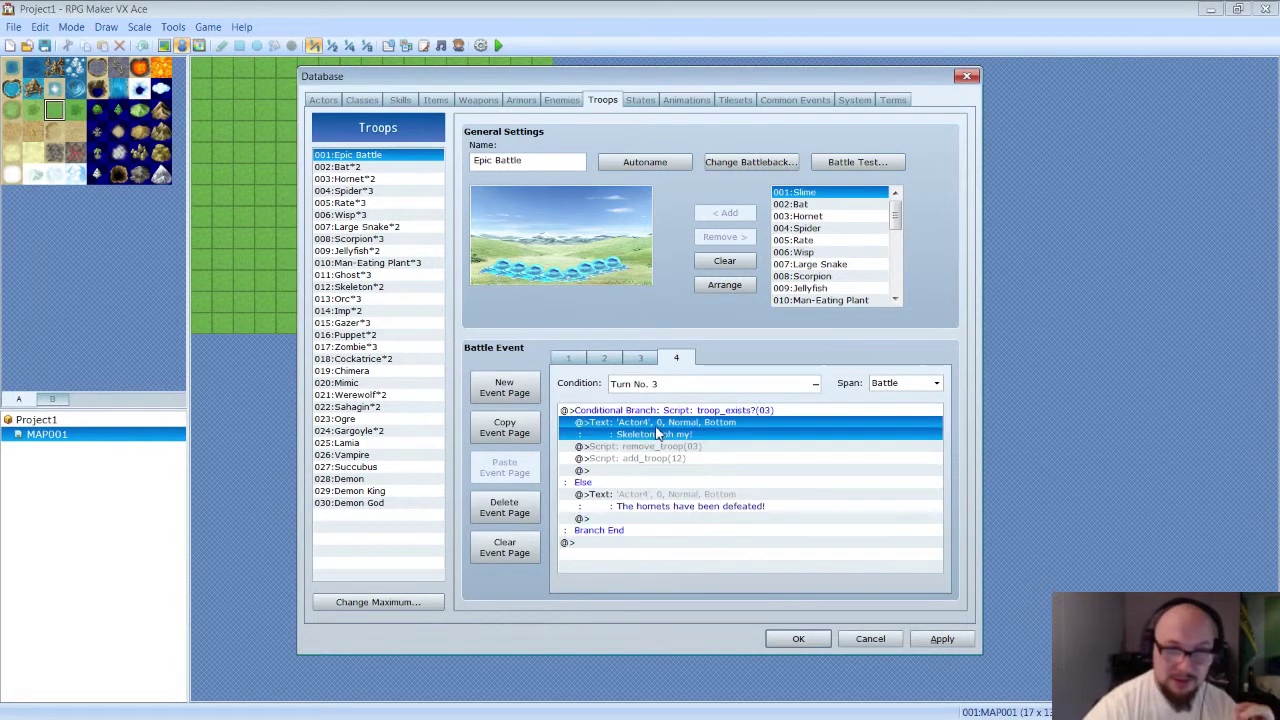
click(640, 500)
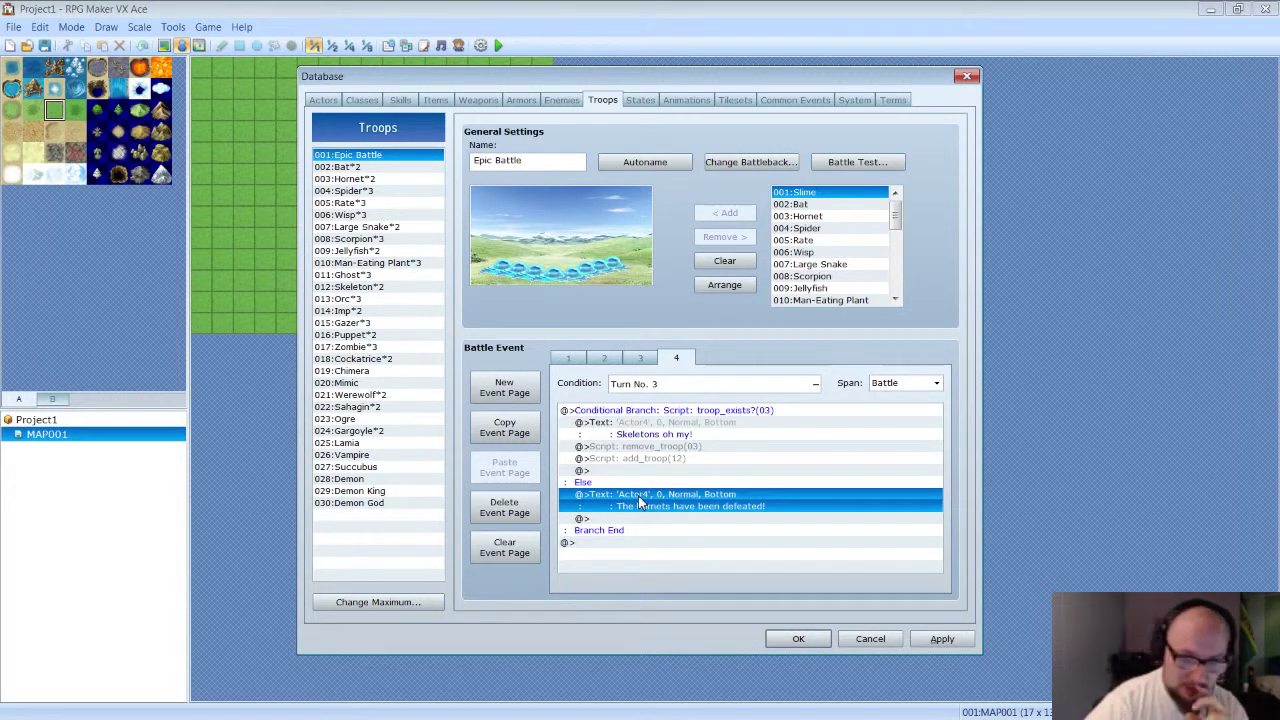
click(682, 447)
click(690, 459)
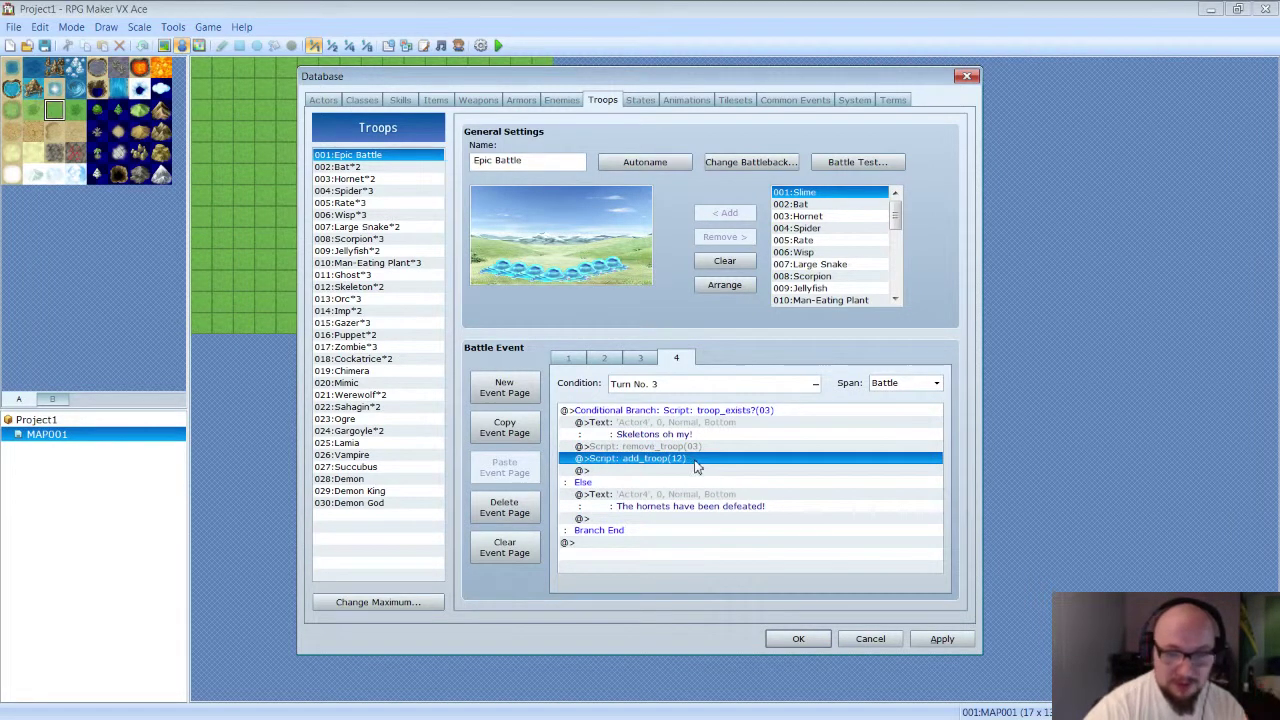
click(348, 287)
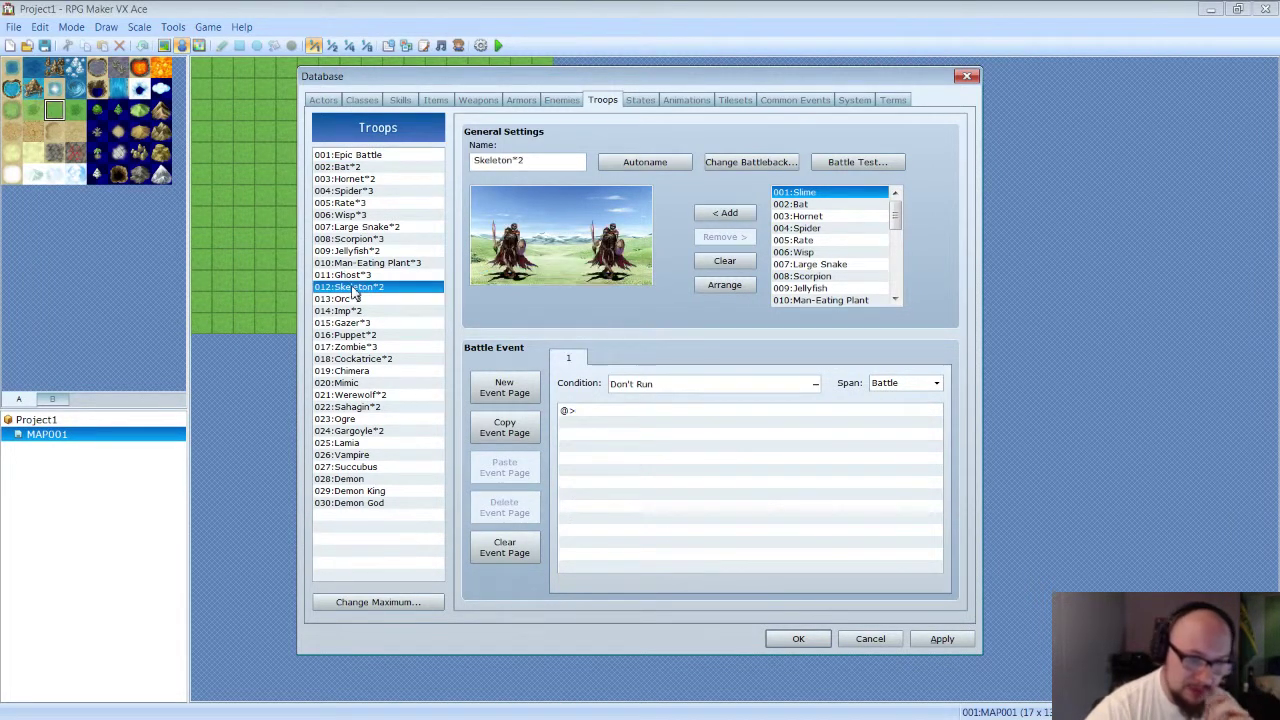
click(362, 156)
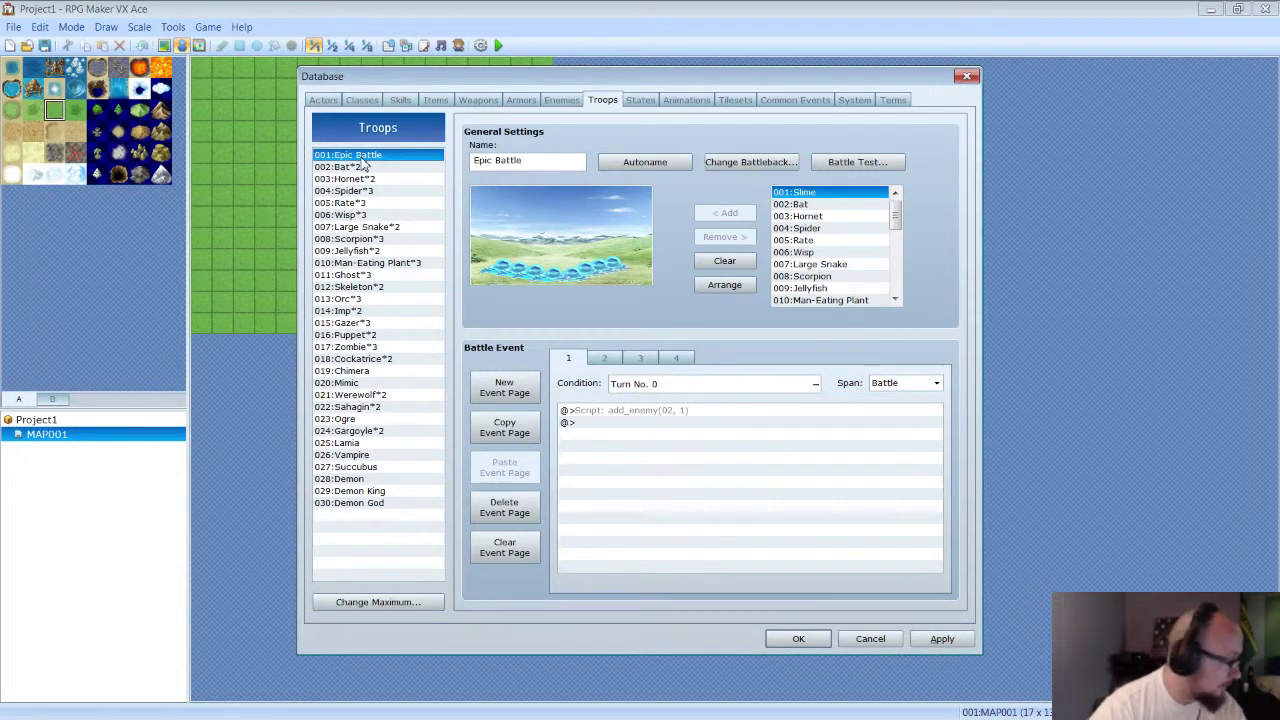
click(943, 637)
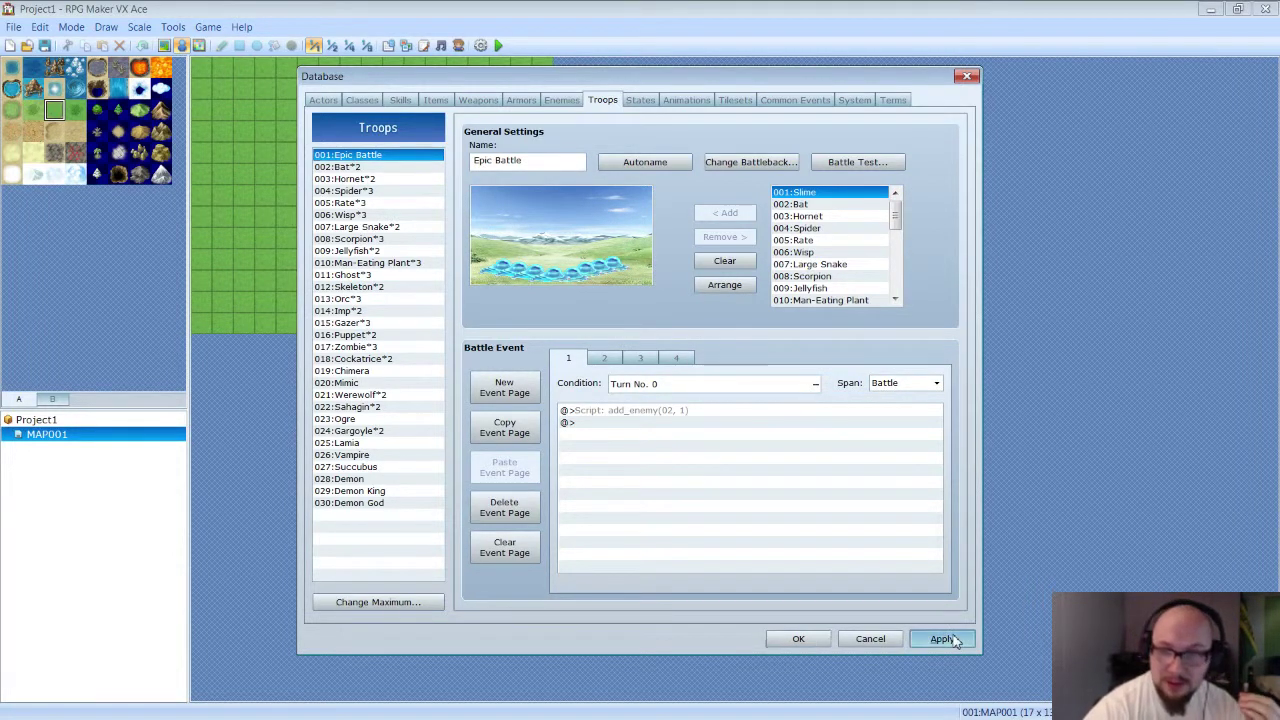
Step: Close the Database and open the slime map event to its Epic Battle command
click(800, 639)
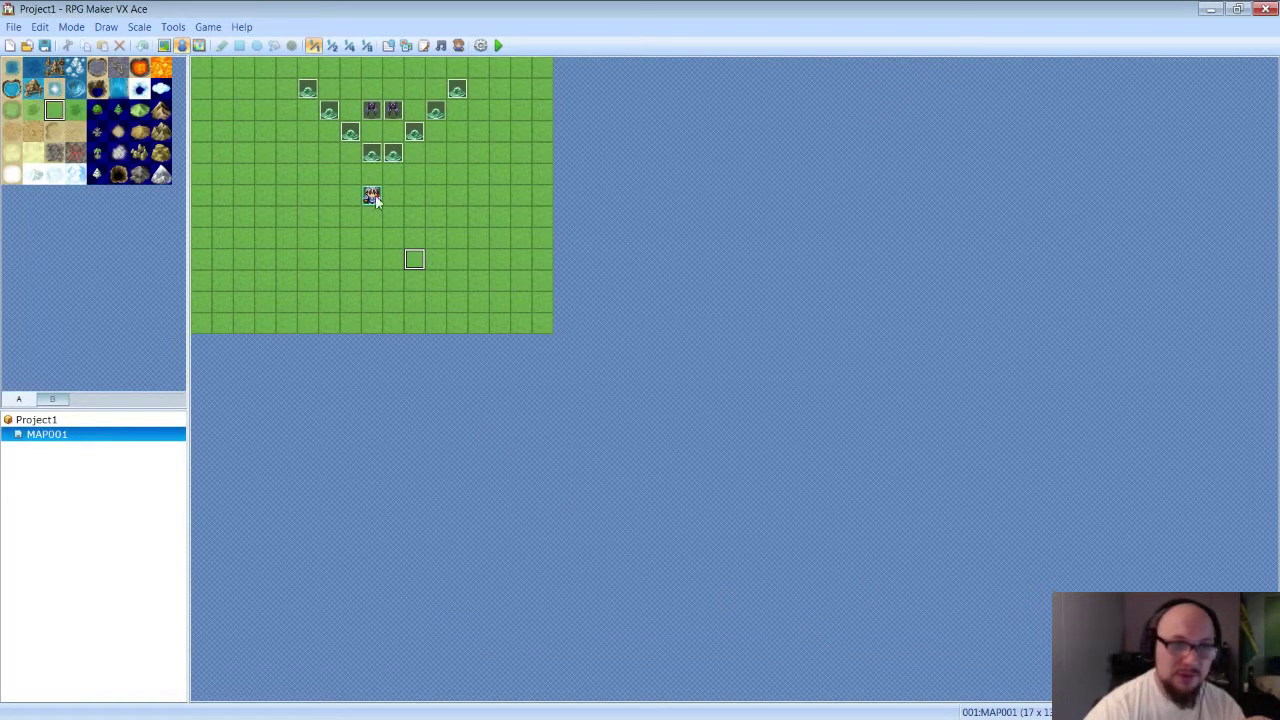
right_click(380, 157)
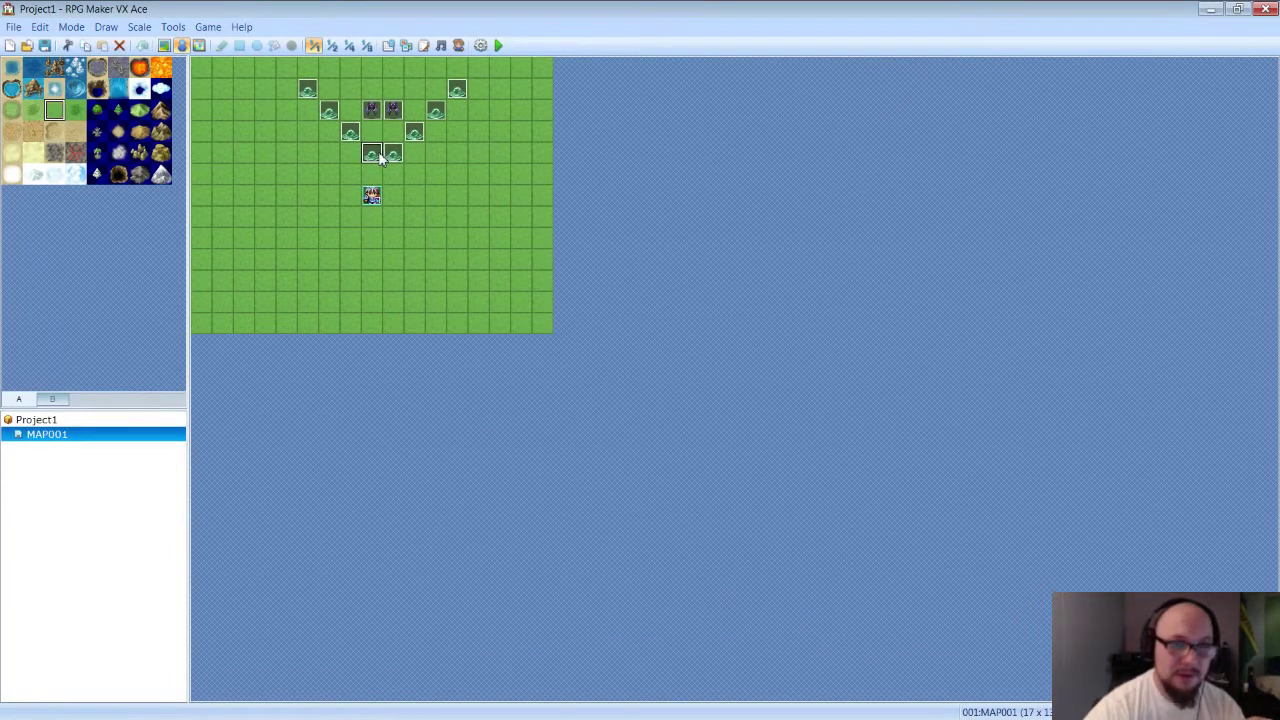
click(396, 167)
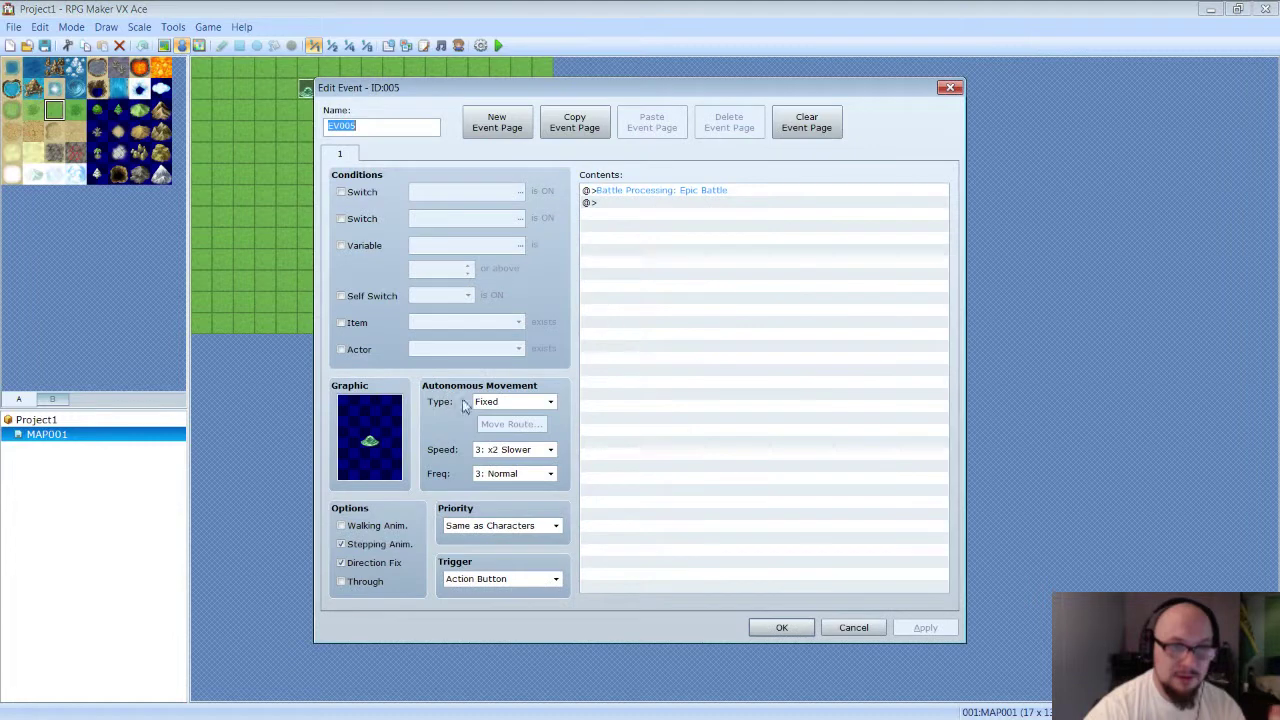
click(646, 192)
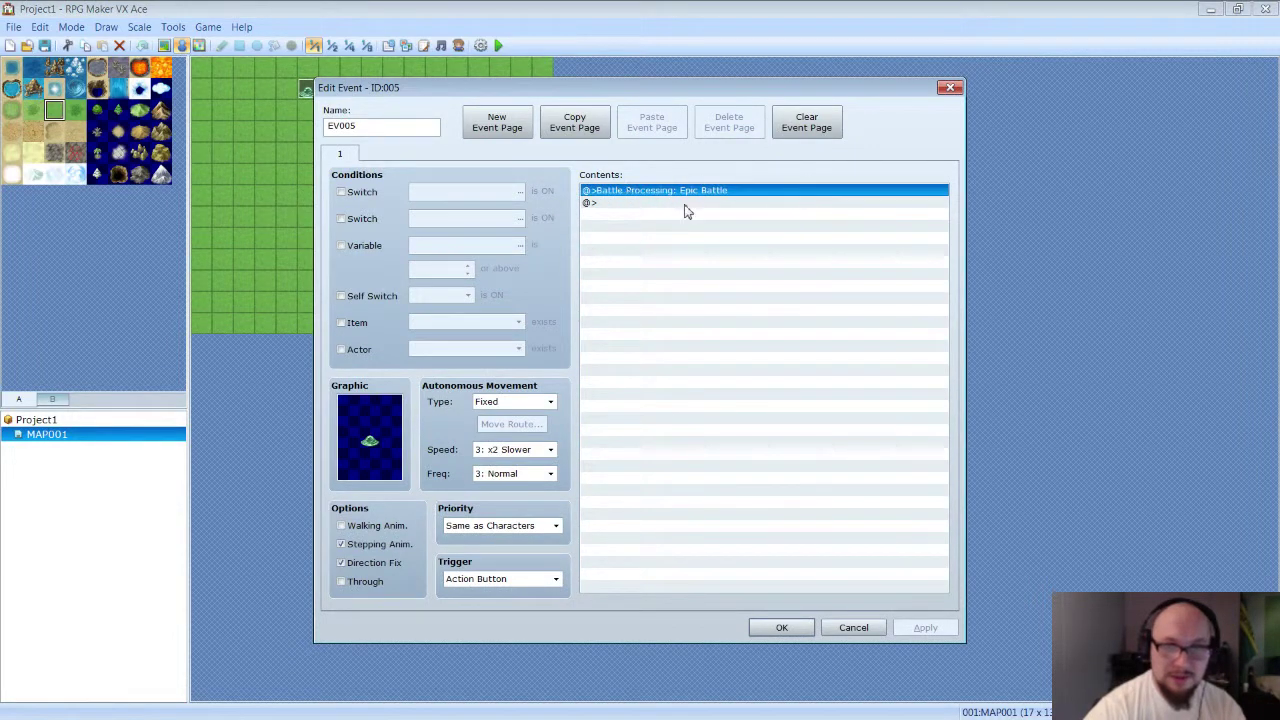
Step: Confirm the slime event's settings and reopen the Database on the Epic Battle troop
click(797, 637)
click(172, 27)
click(205, 43)
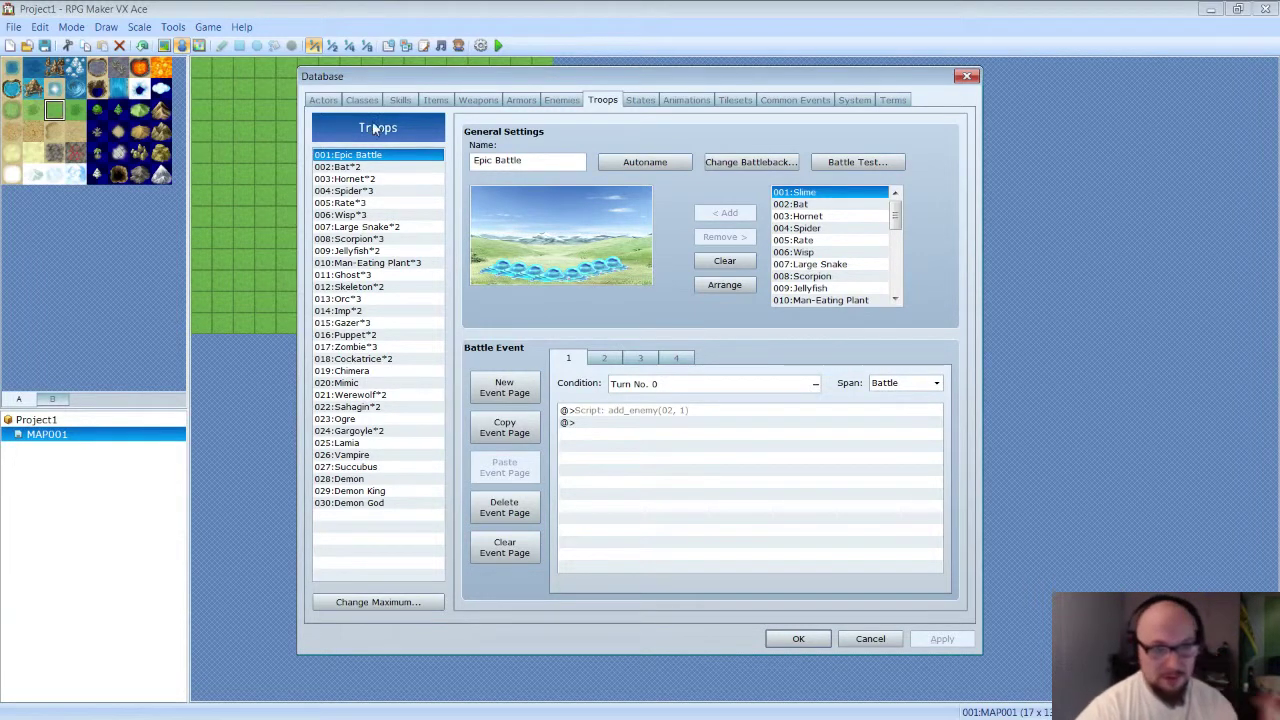
Step: Check the Bat*2 troop, then return to Epic Battle and inspect its add_enemy script line
click(368, 167)
click(372, 156)
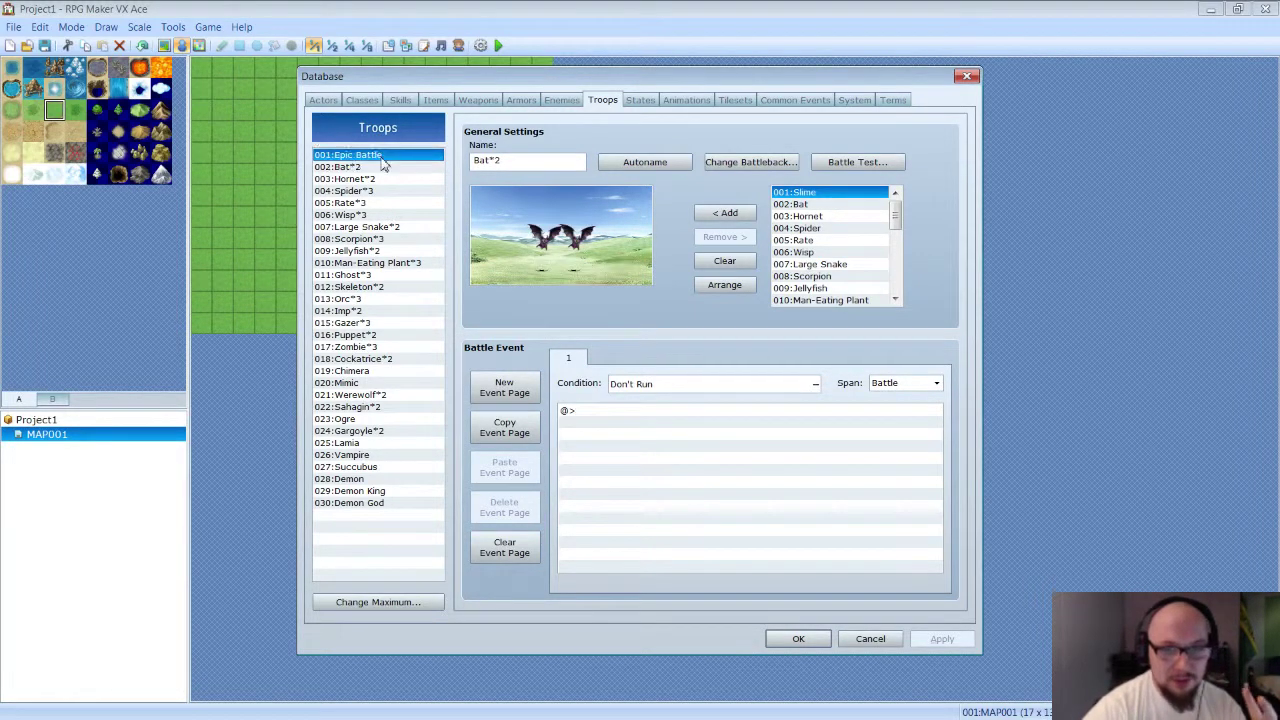
click(668, 418)
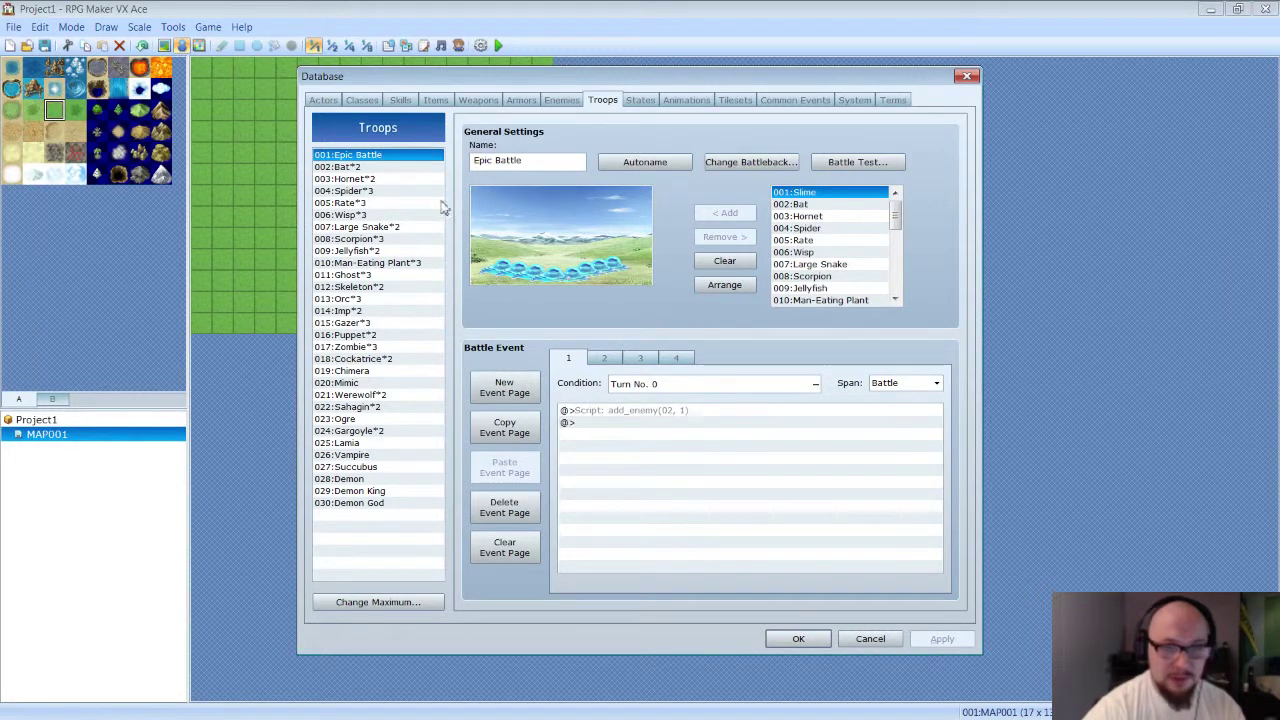
click(550, 160)
click(648, 436)
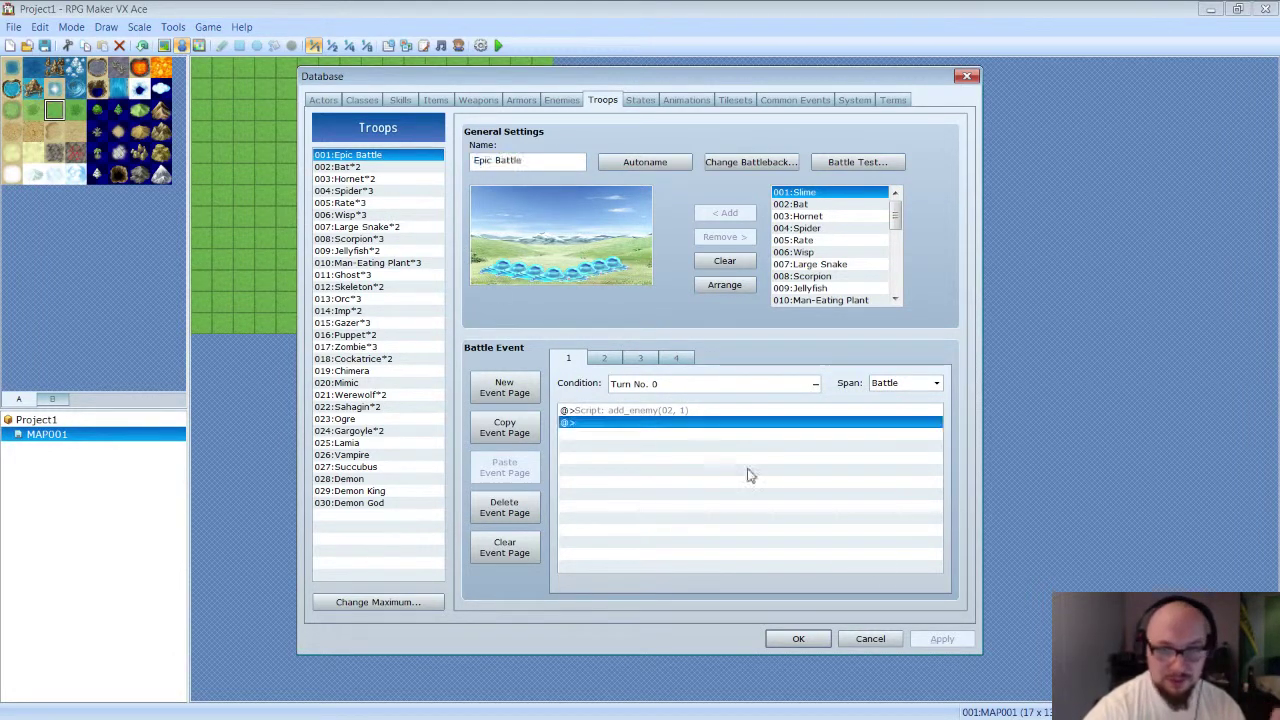
Step: Close the Database and open event 008 on the map, cancelling without changes
click(800, 638)
click(396, 152)
right_click(442, 110)
click(518, 118)
click(866, 630)
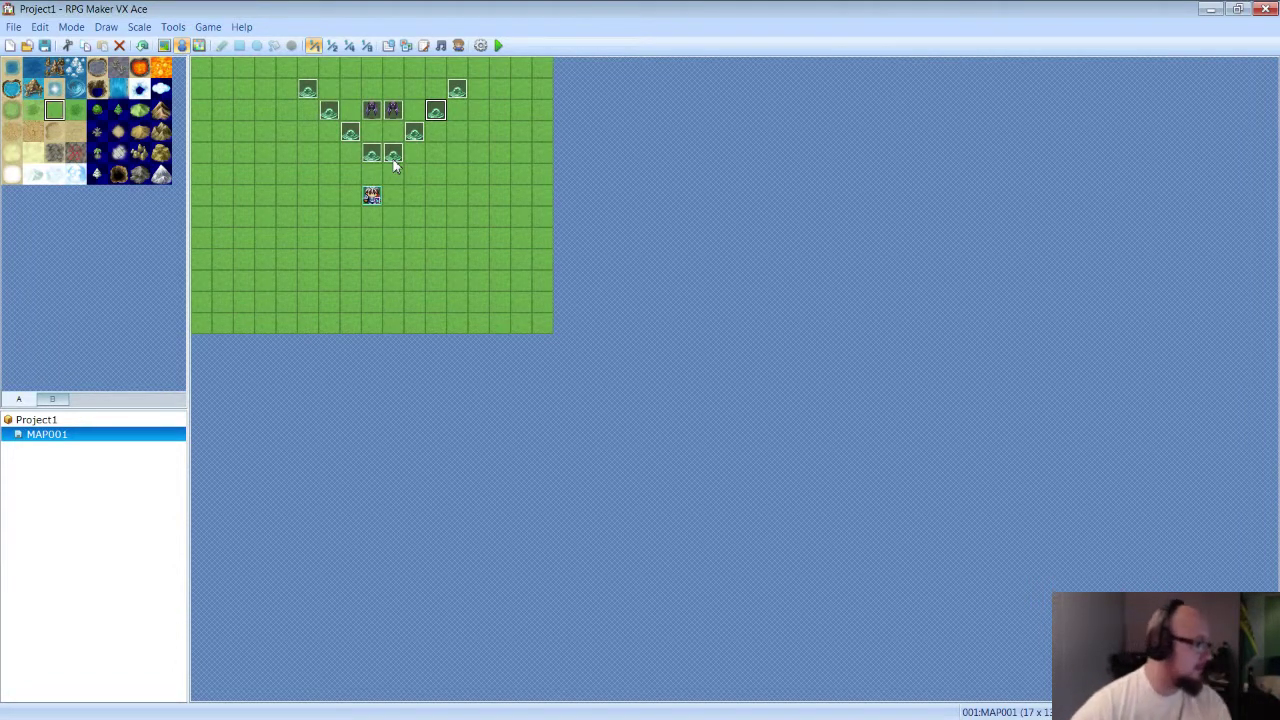
Step: Open the bat event's settings and its character graphic chooser
click(348, 134)
click(370, 111)
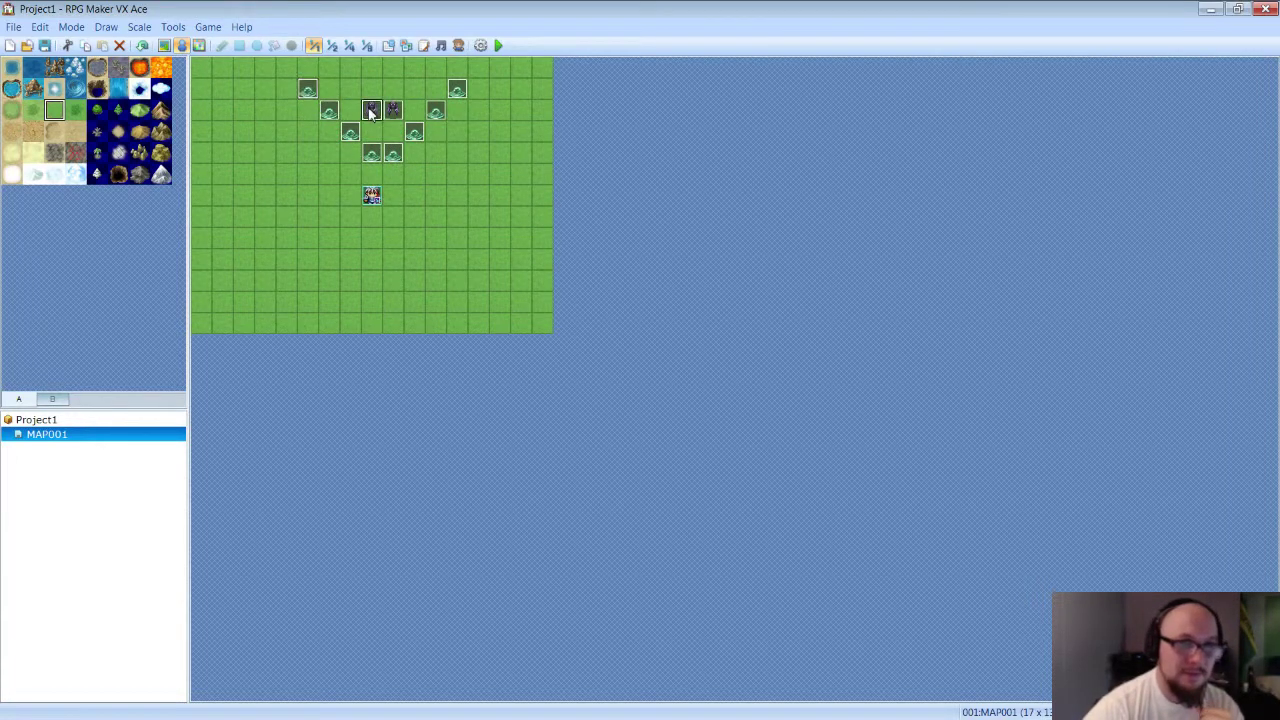
right_click(371, 111)
click(405, 119)
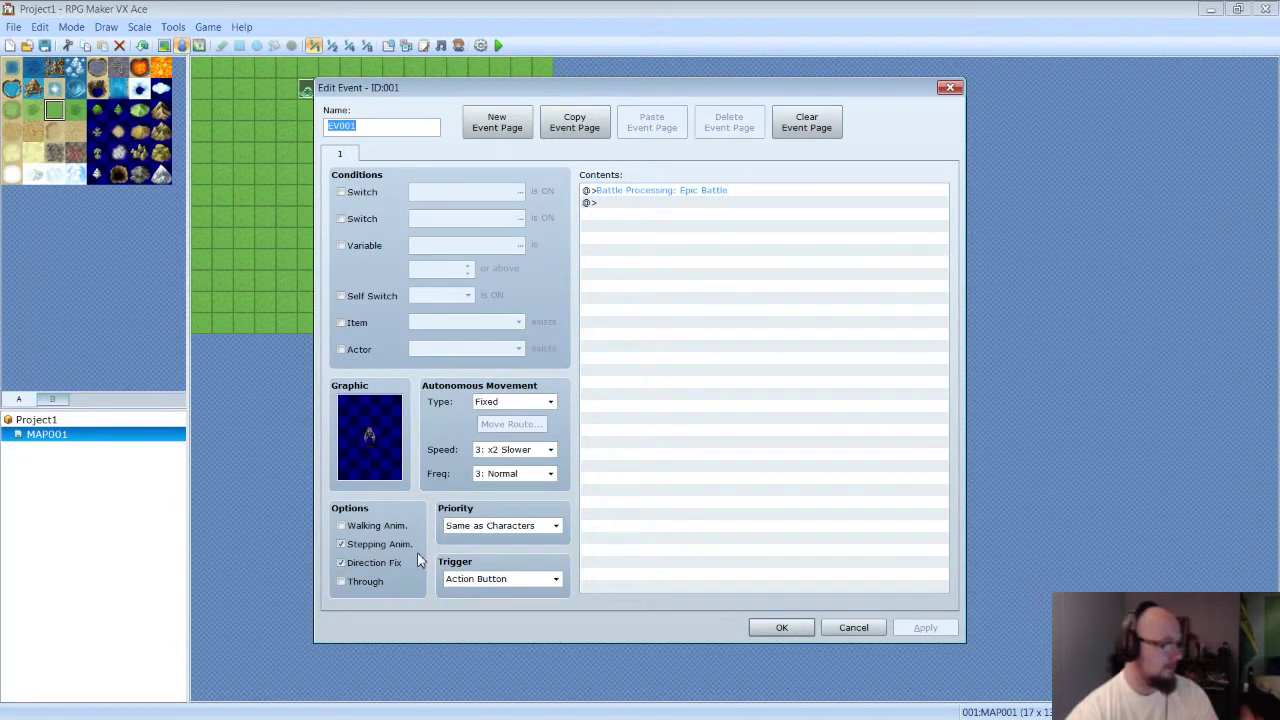
click(343, 420)
double_click(352, 437)
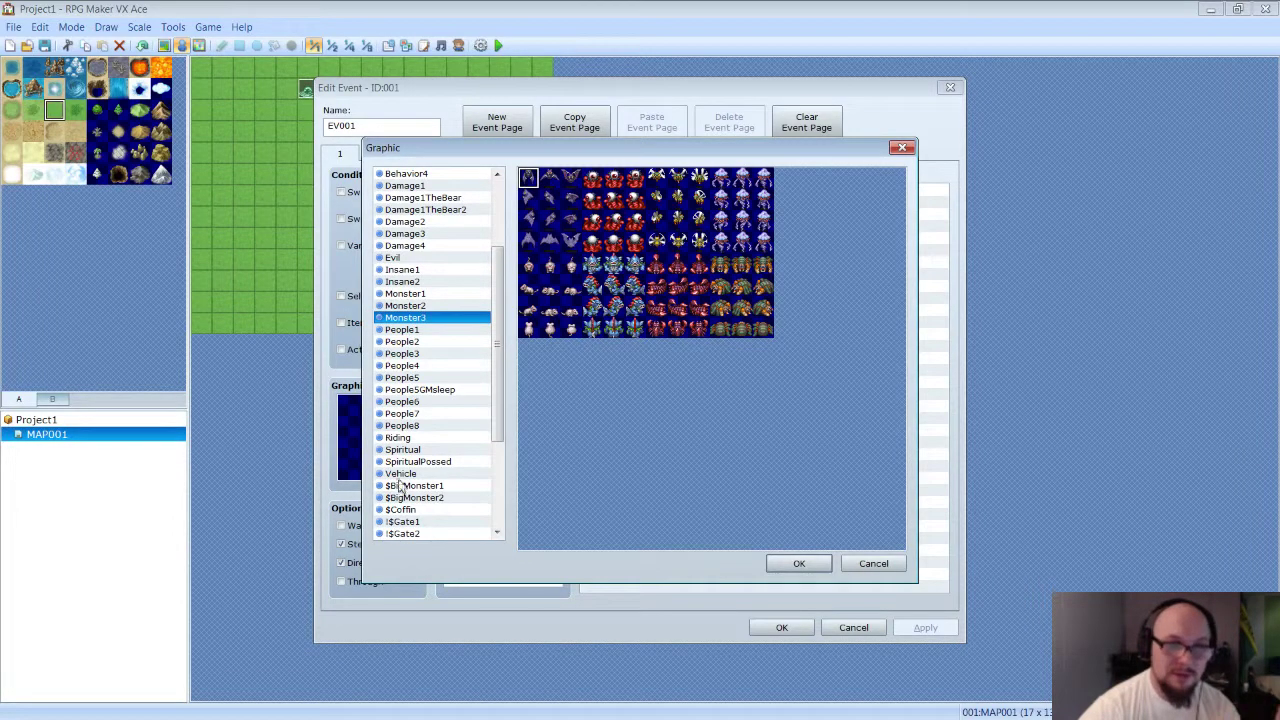
Step: Set the event's graphic to the bat sprite from the Monster3 sheet and save the event
click(567, 178)
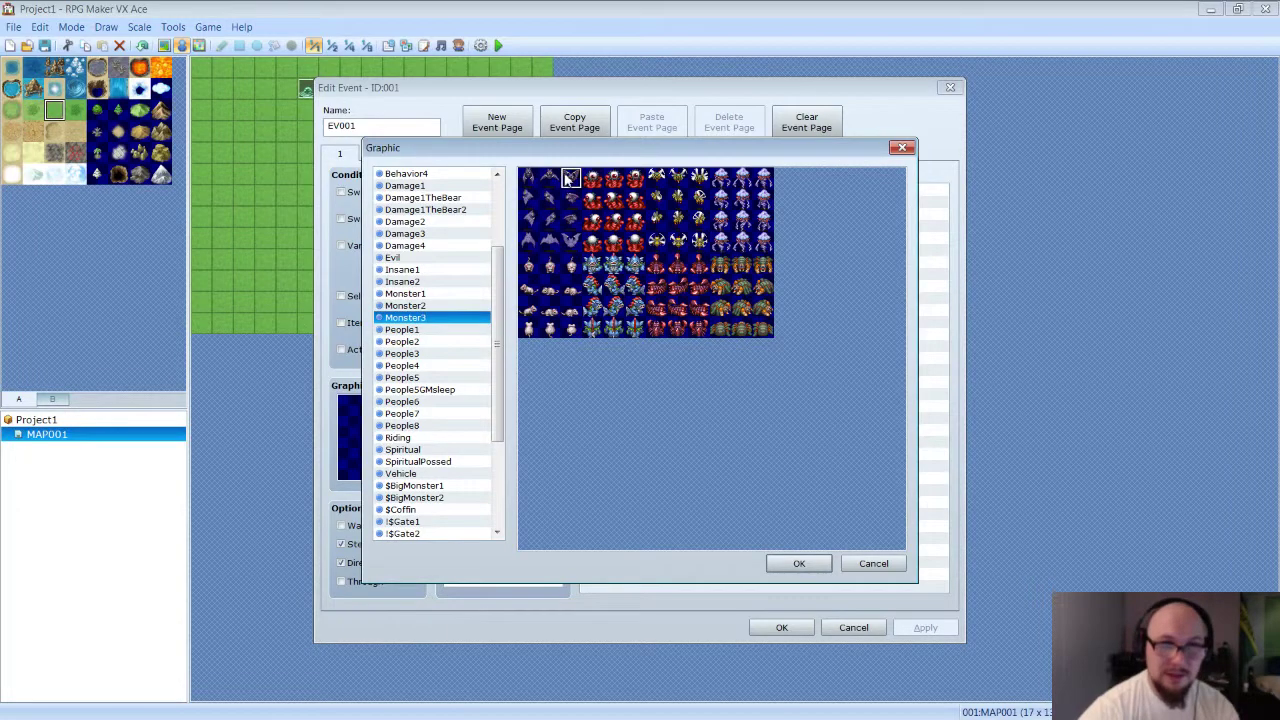
double_click(573, 178)
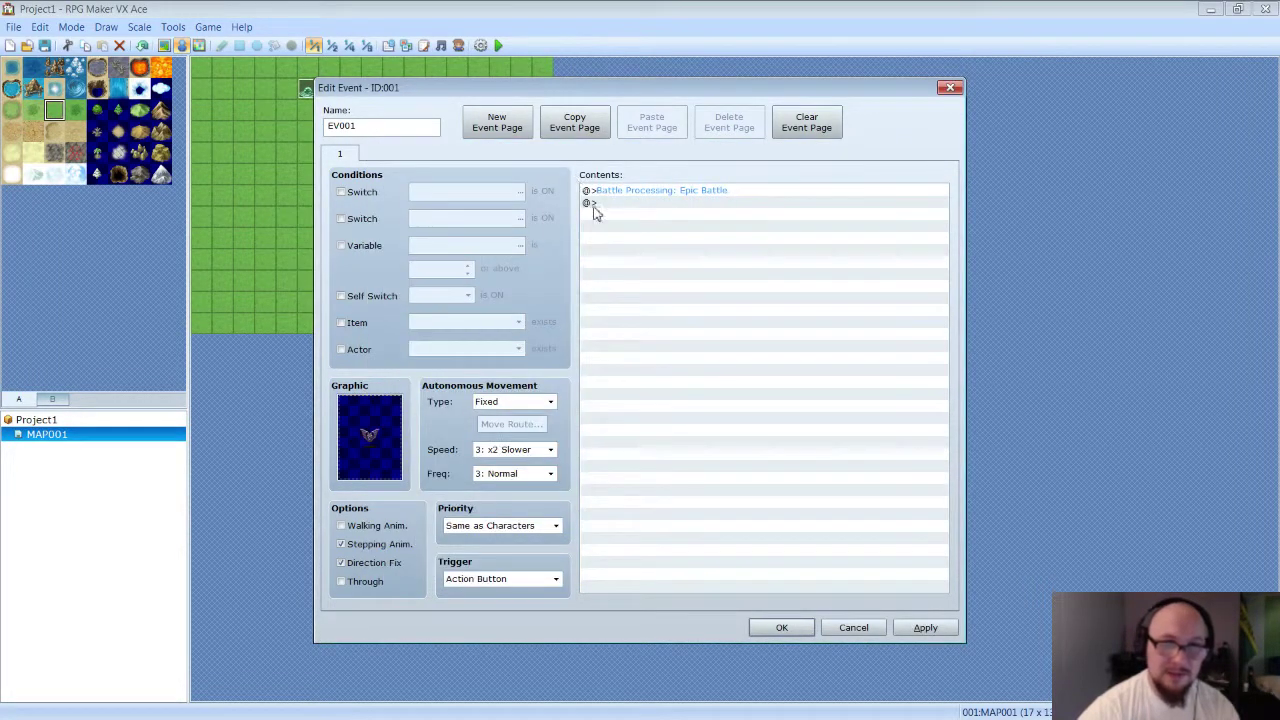
double_click(384, 442)
click(614, 178)
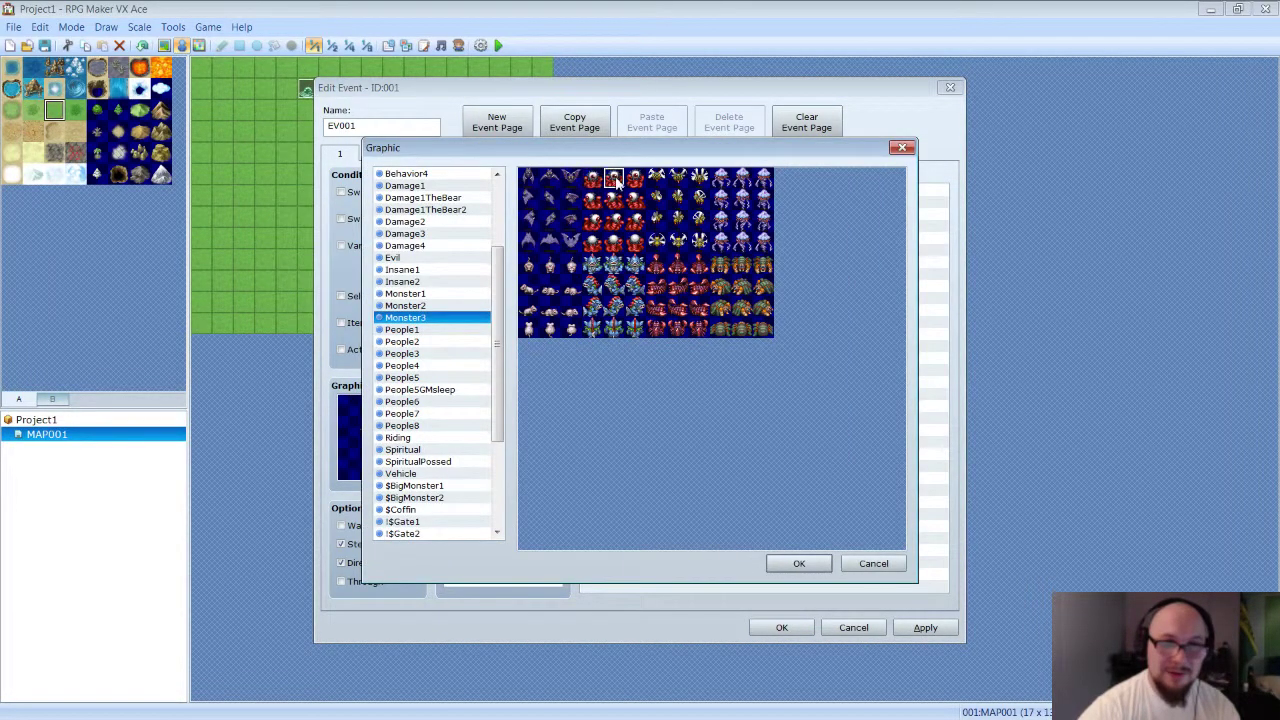
double_click(529, 179)
double_click(348, 472)
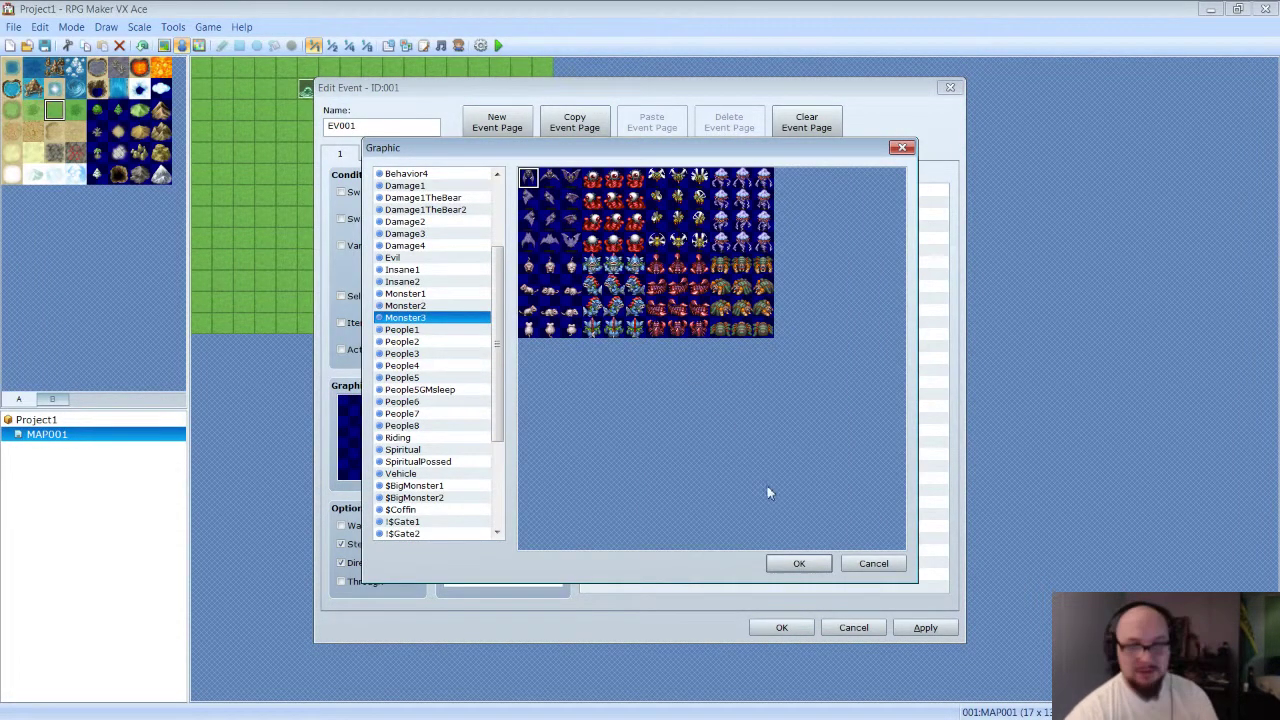
click(799, 563)
click(907, 628)
click(782, 628)
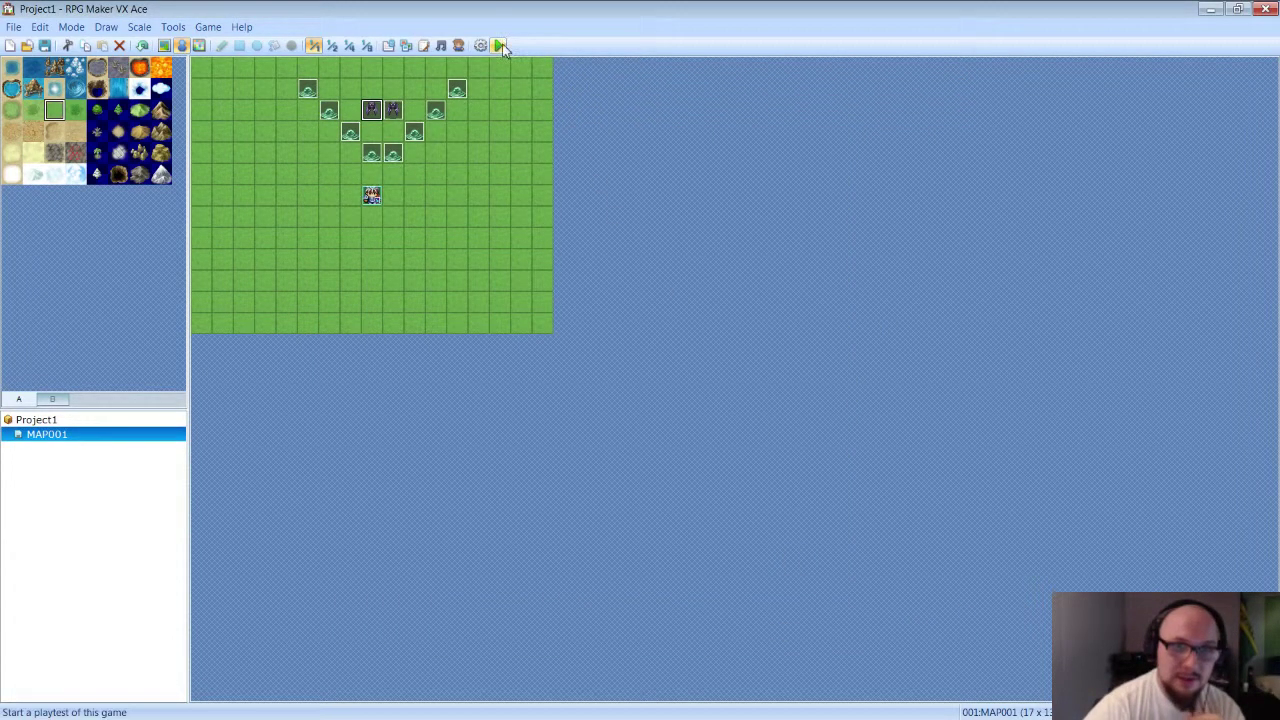
Step: Save the project, playtest from a New Game, then close the game window
click(500, 46)
click(576, 405)
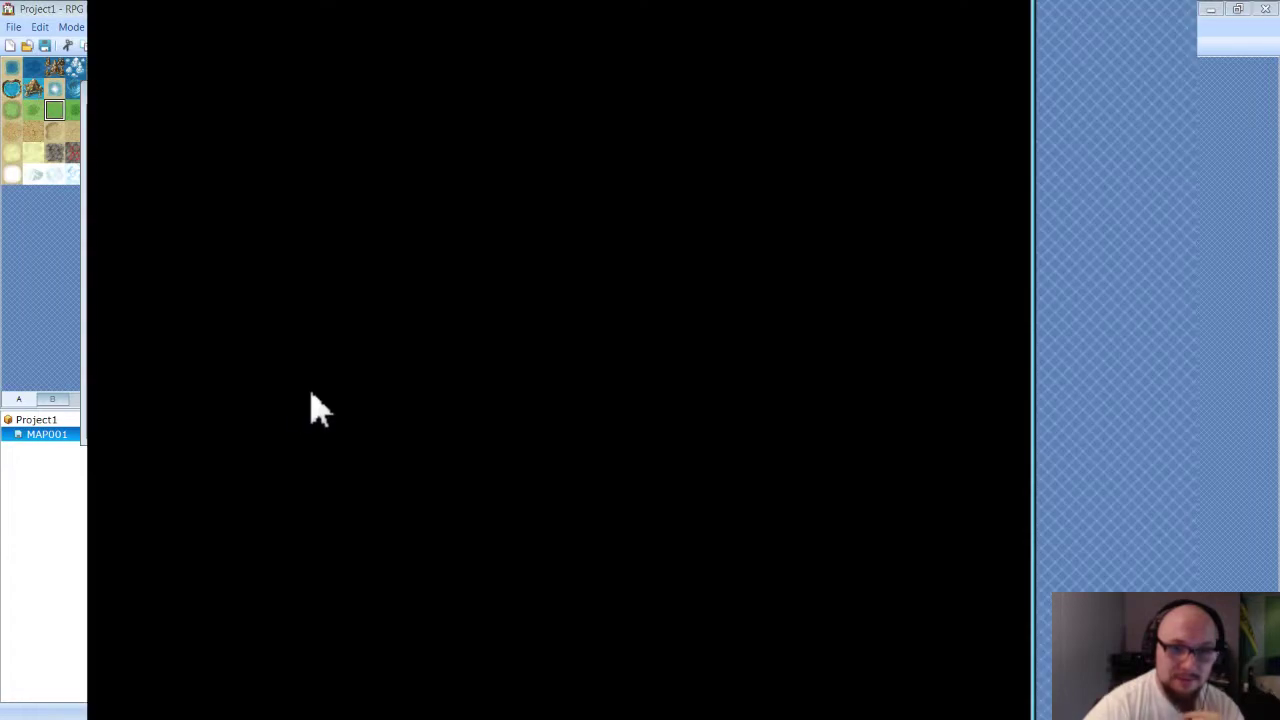
key(Return)
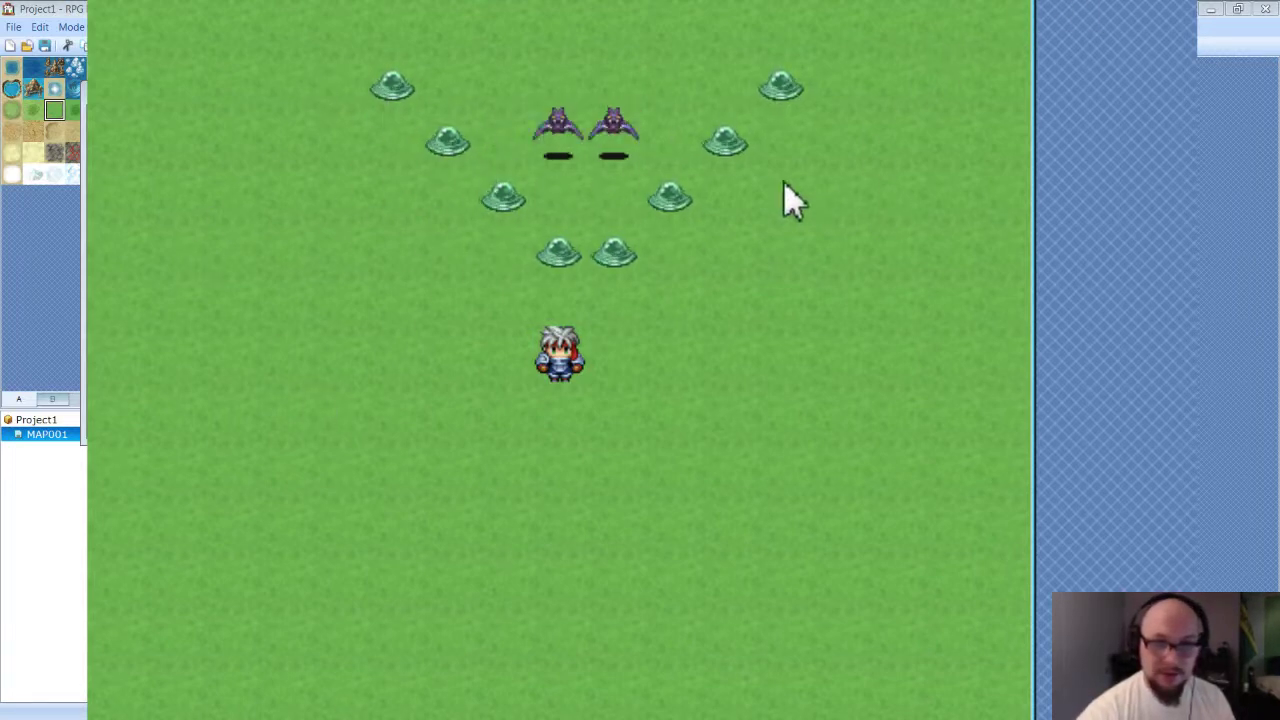
key(alt+F4)
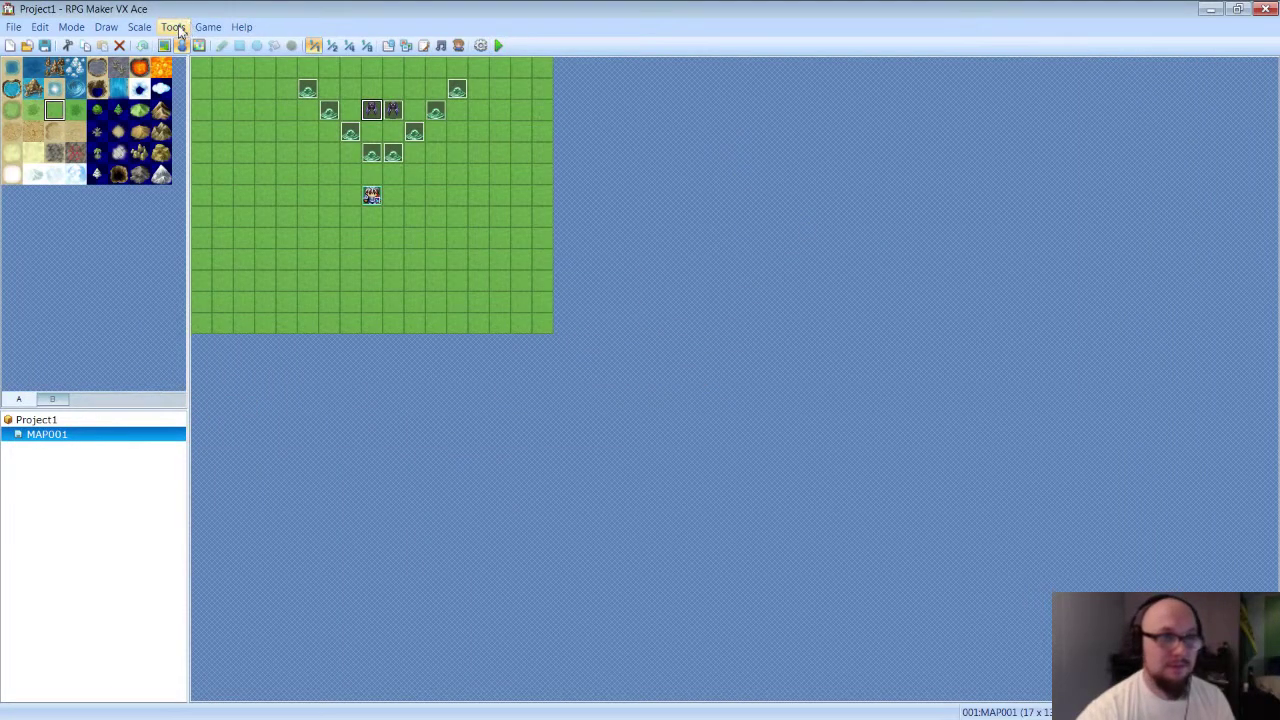
Step: Read the Enemy Reinforcements script notes in the Script Editor, then launch a fresh playtest
click(172, 28)
click(195, 78)
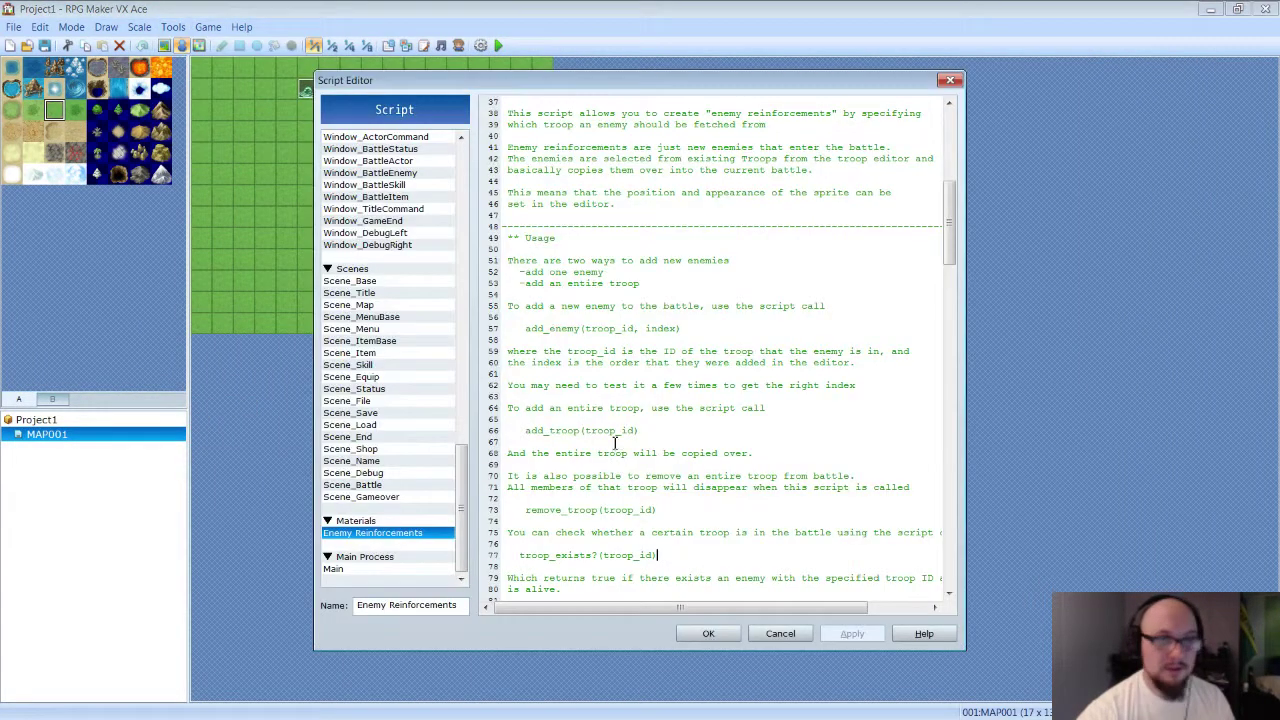
scroll(683, 483, down, 1)
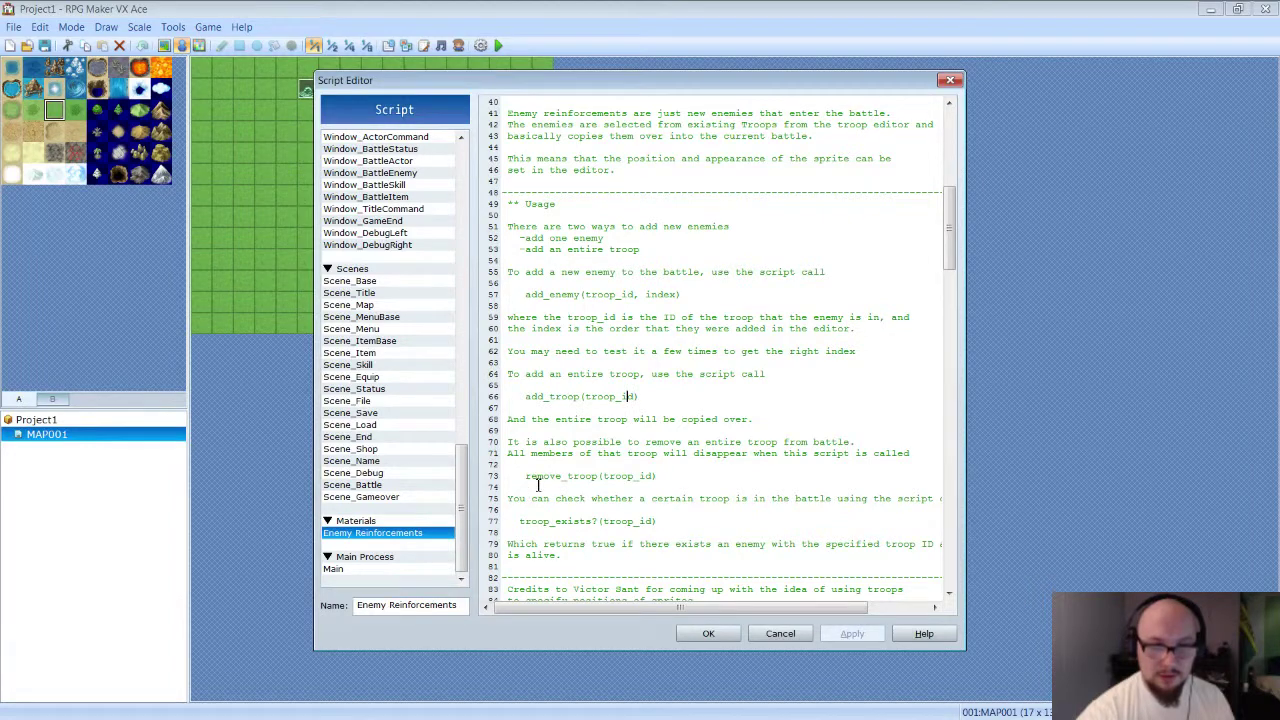
click(765, 633)
click(498, 46)
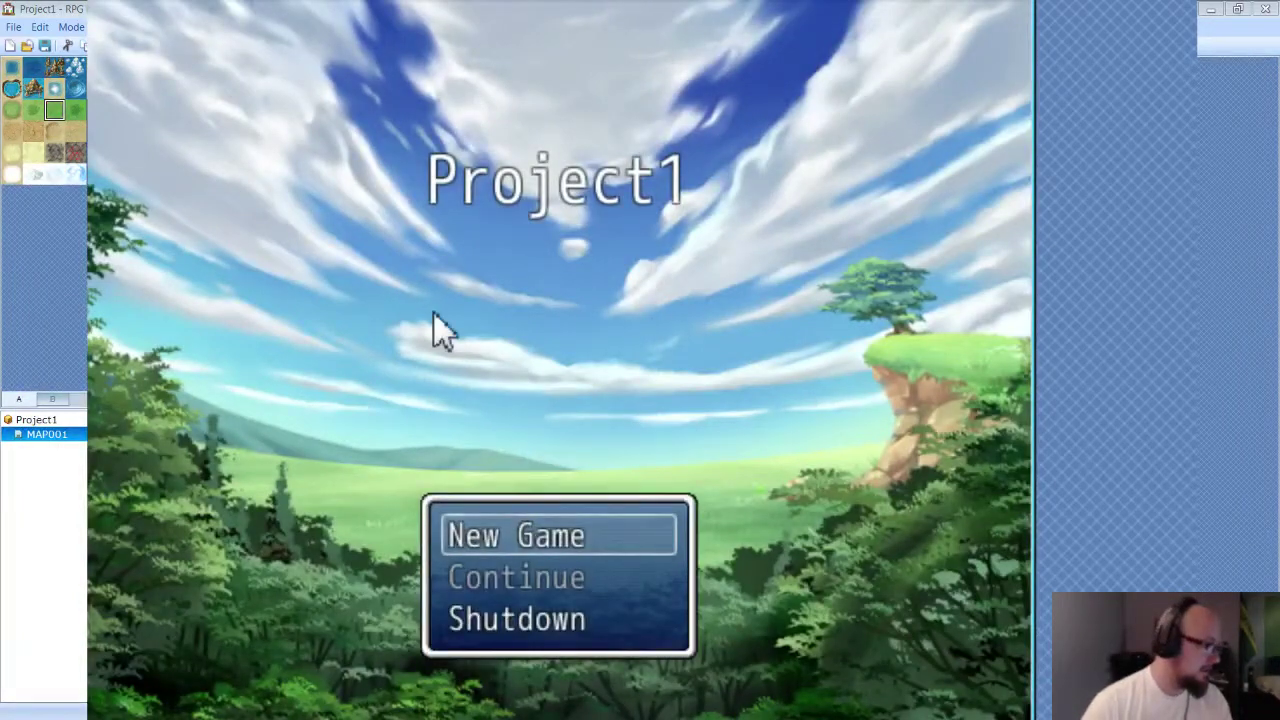
Step: Start a New Game and walk the hero into the slimes to trigger the battle
key(Return)
key(Up)
key(Left)
key(Up)
key(Down)
key(Right)
key(Up)
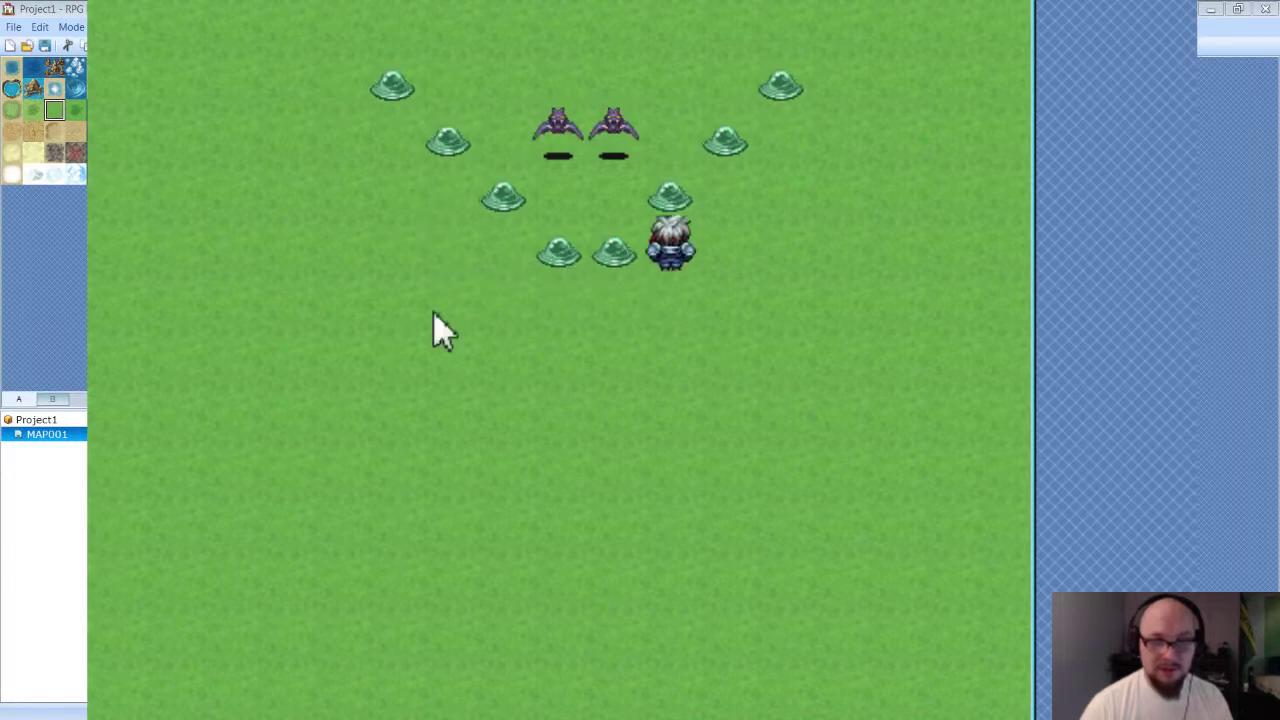
key(Down)
key(Left)
key(Up)
key(Return)
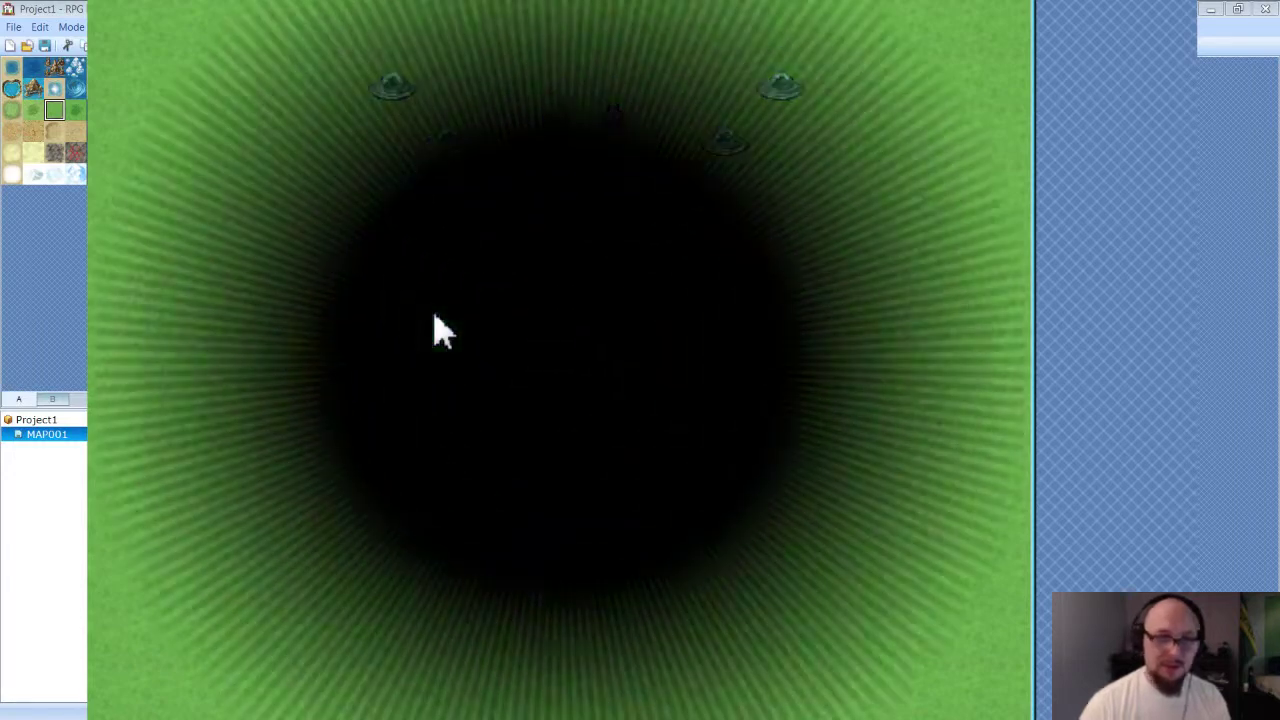
Step: Choose Fight and Guard, then watch 'Oh no! Another bat has appeared!' appear
key(Return)
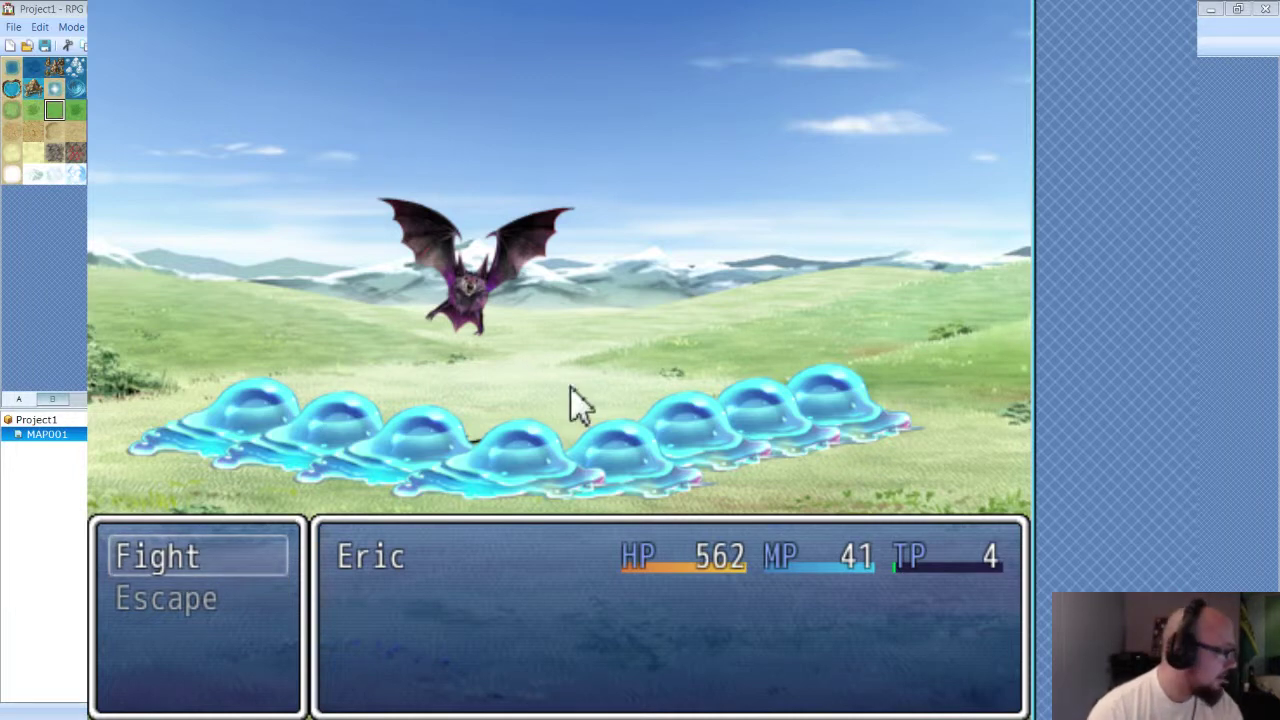
key(Return)
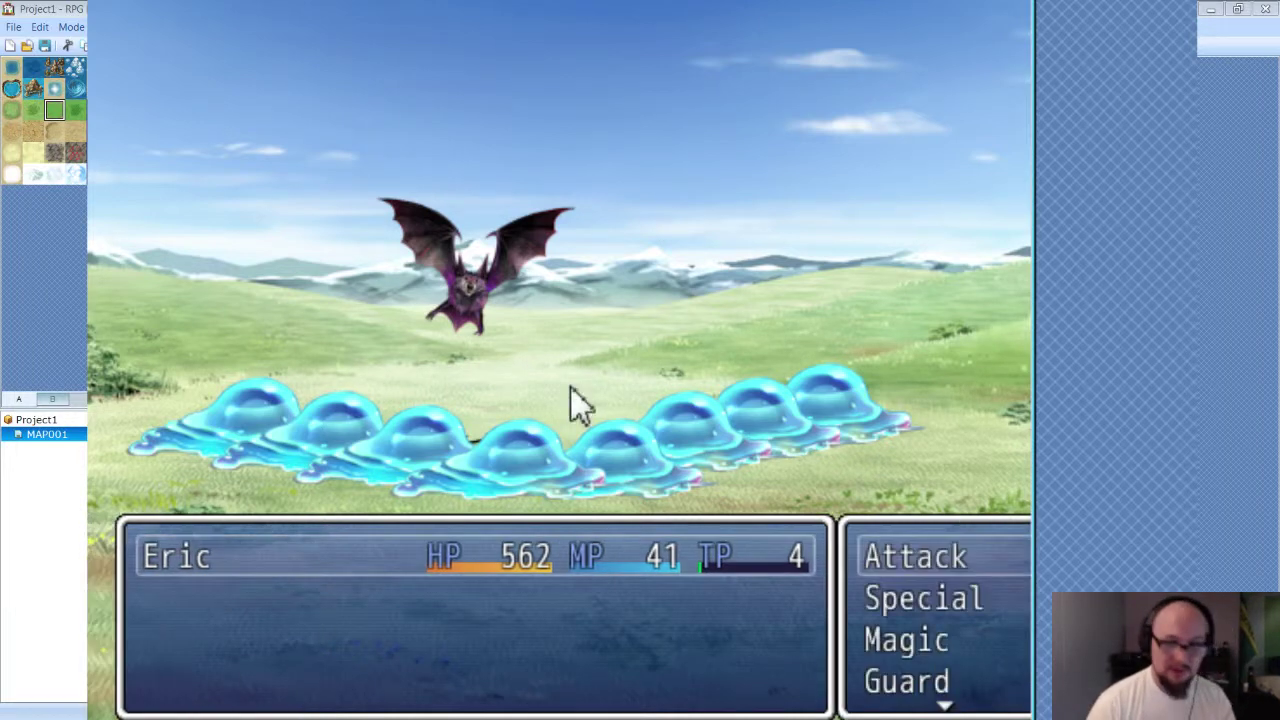
key(Down)
key(Down)
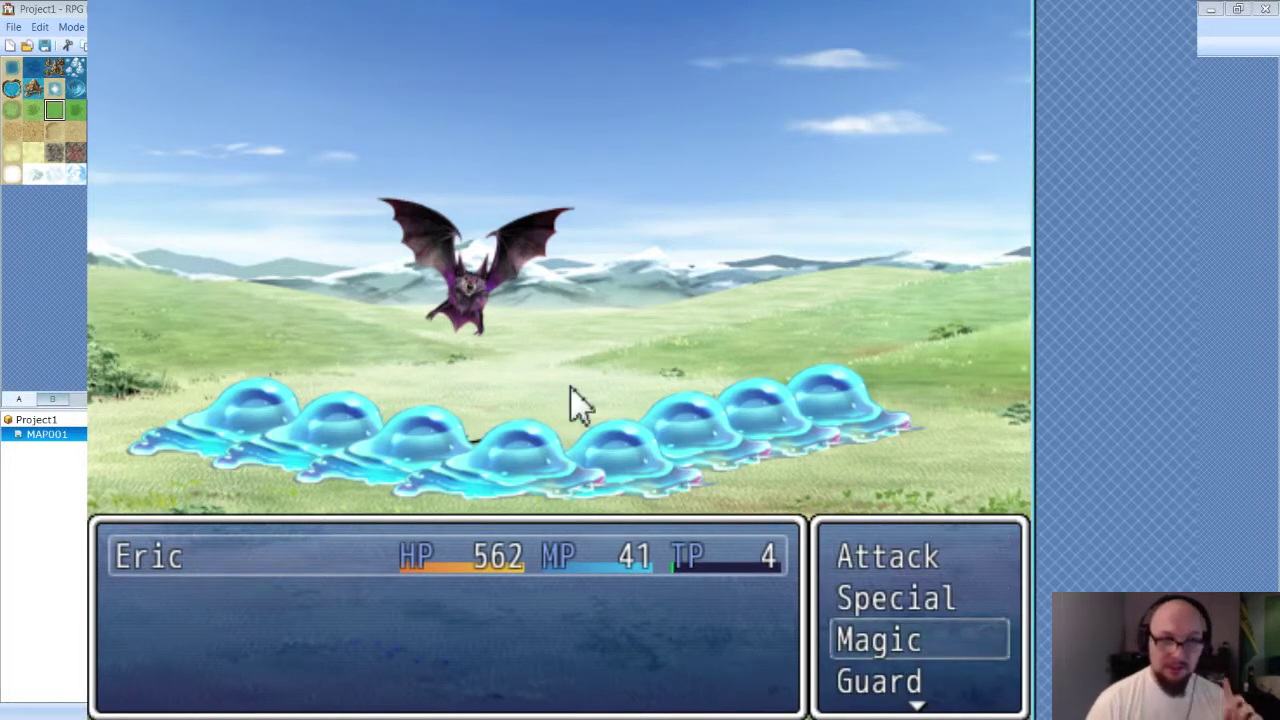
key(Down)
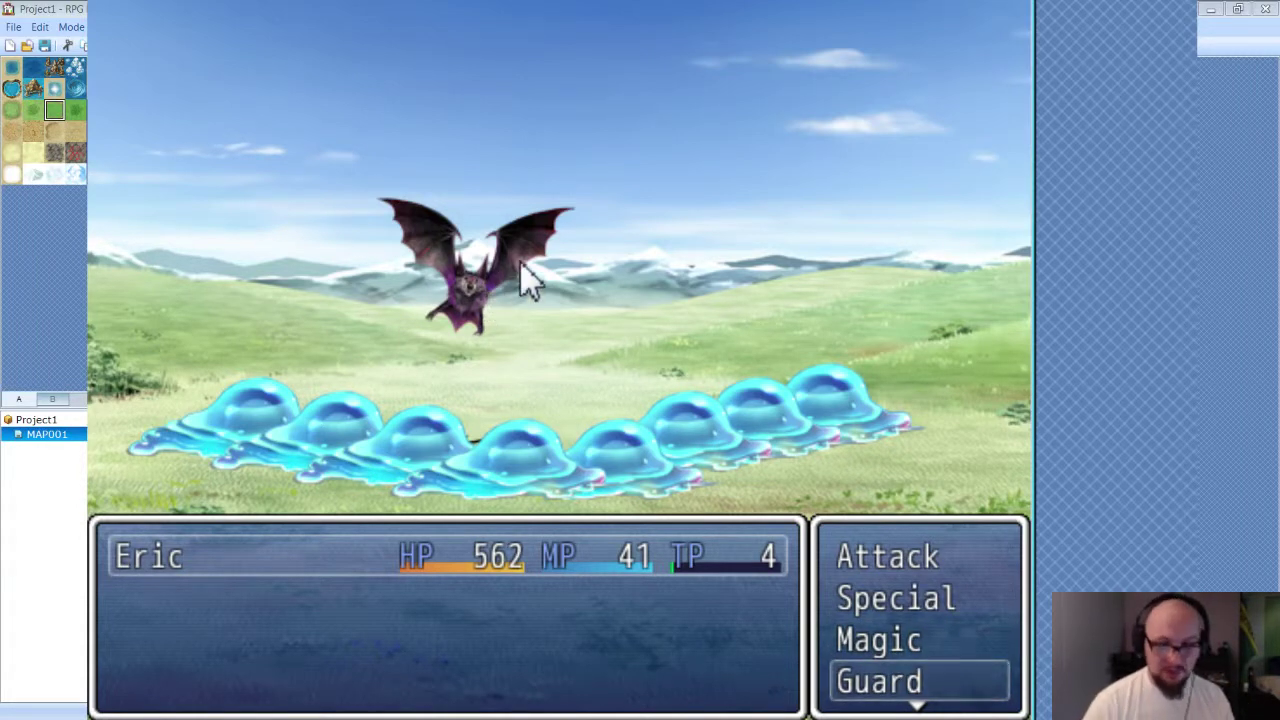
key(Return)
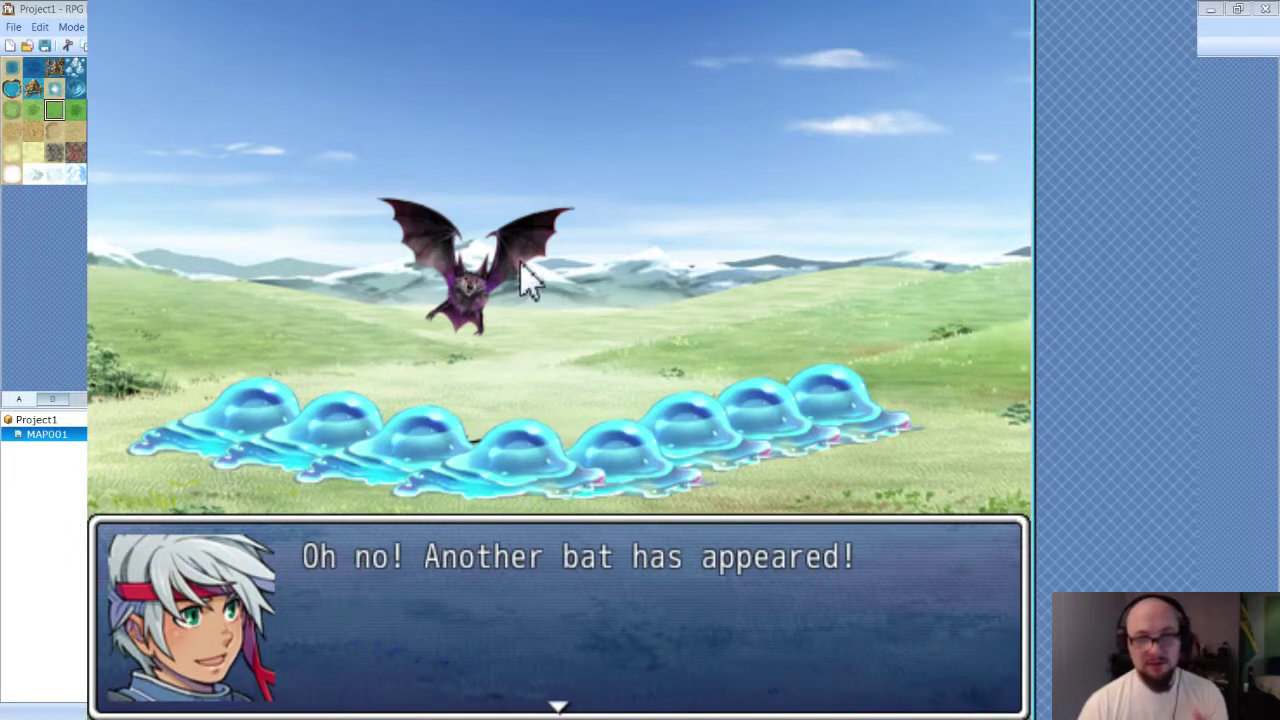
key(Return)
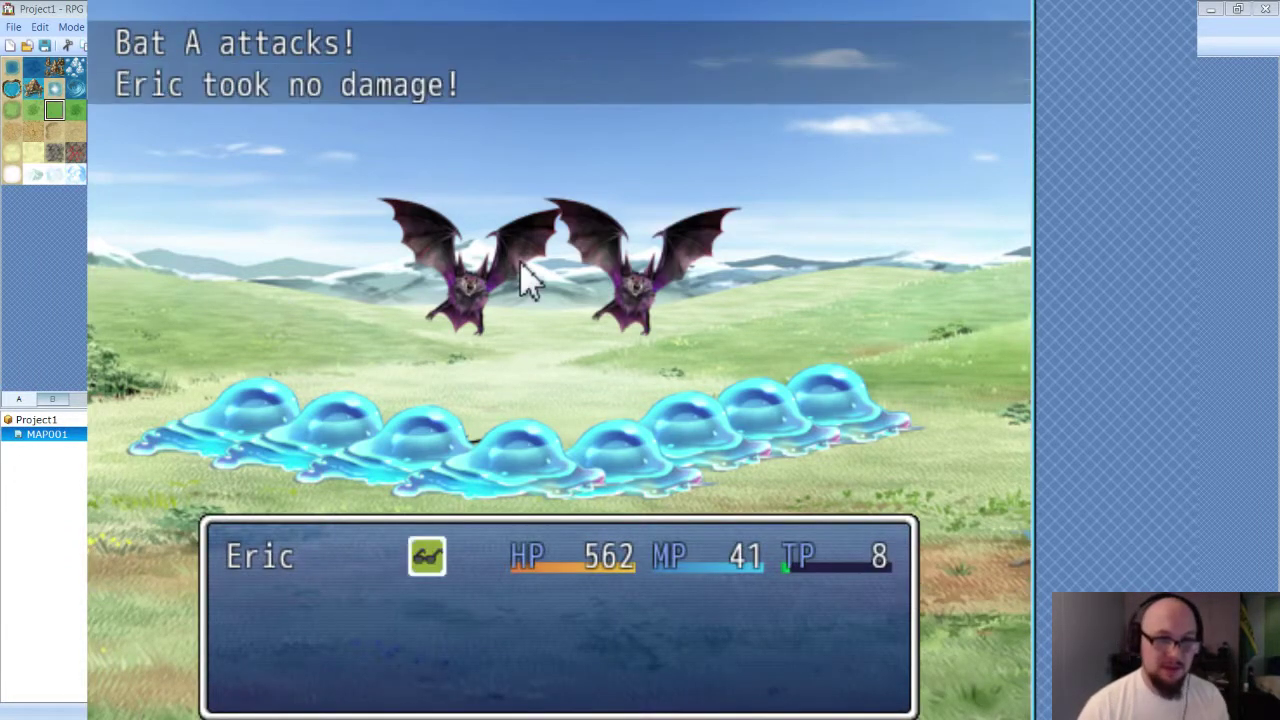